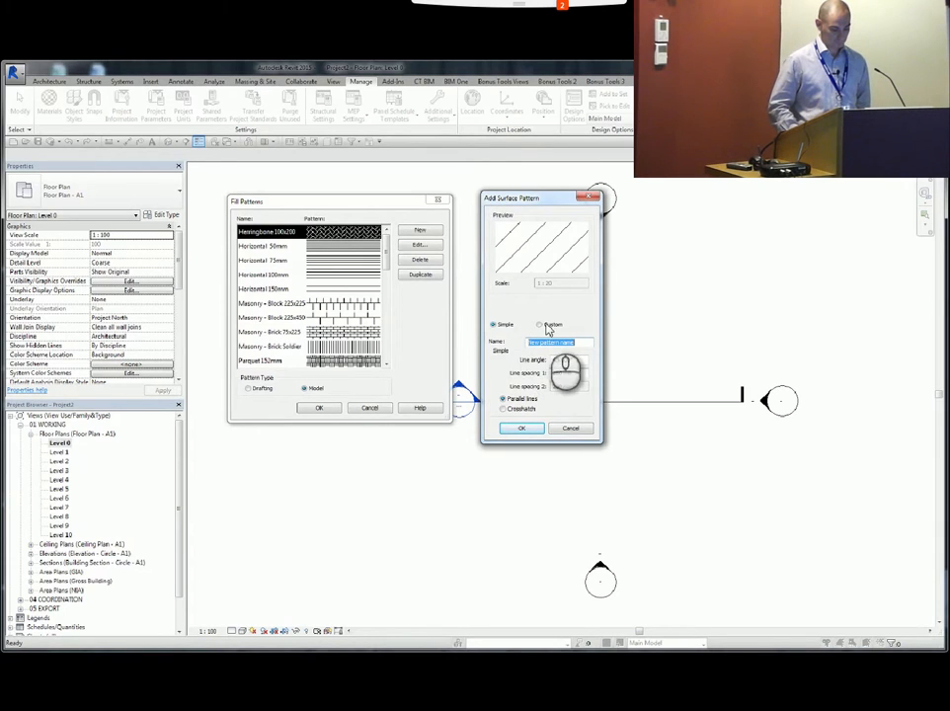
{"action": "left_click", "coordinate": [543, 325]}
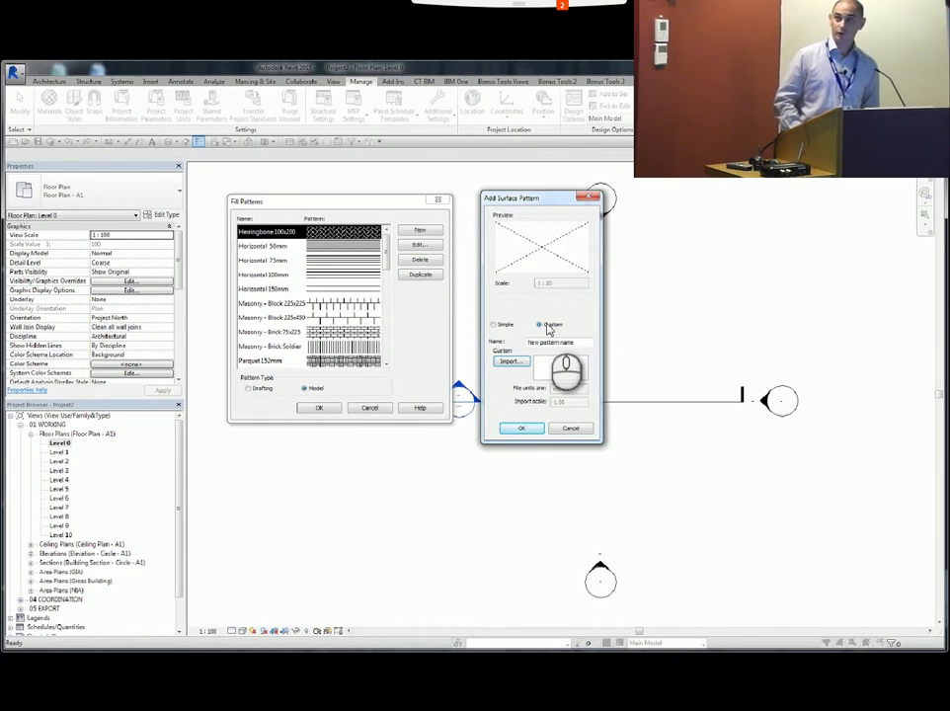
{"action": "left_click", "coordinate": [510, 362]}
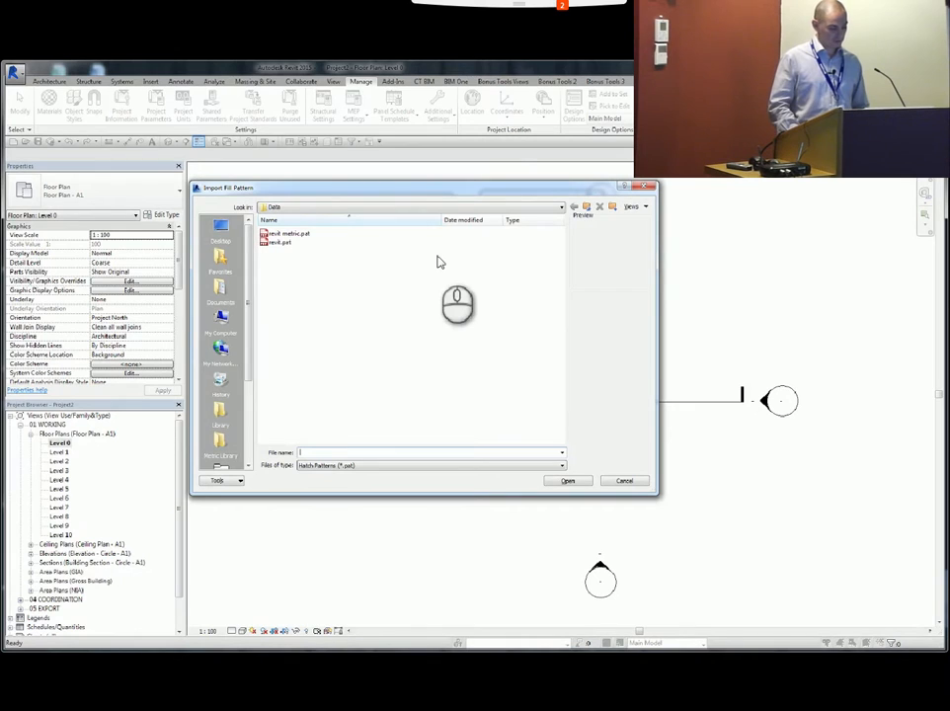
{"action": "left_click", "coordinate": [430, 207]}
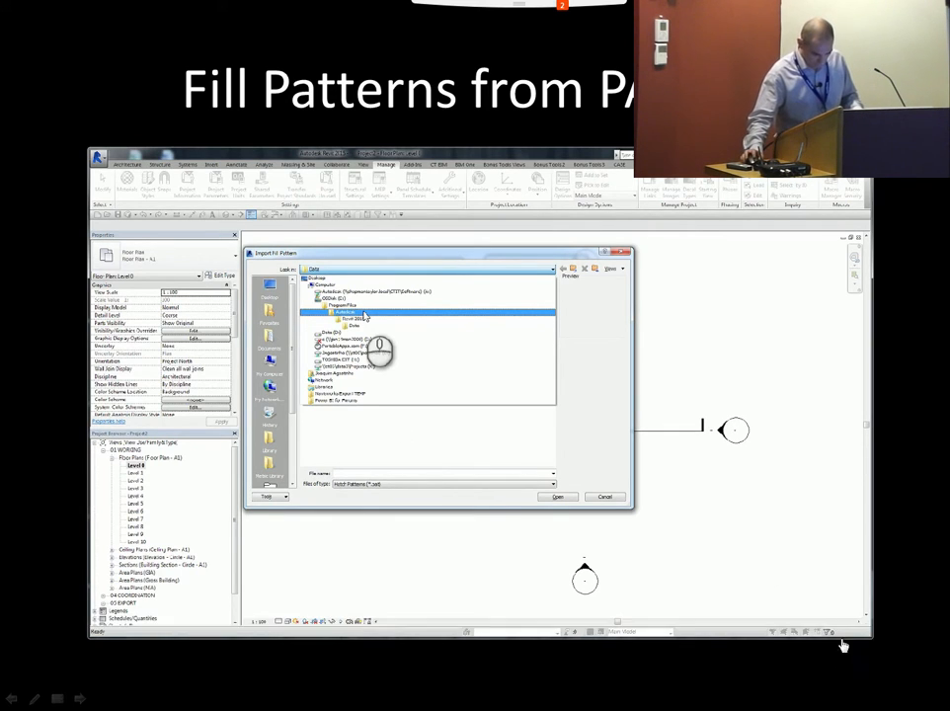
Step: End the slide show, switch to Revit and activate the Level 0 floor plan of the Parking Bays project
{"action": "mouse_move", "coordinate": [851, 624]}
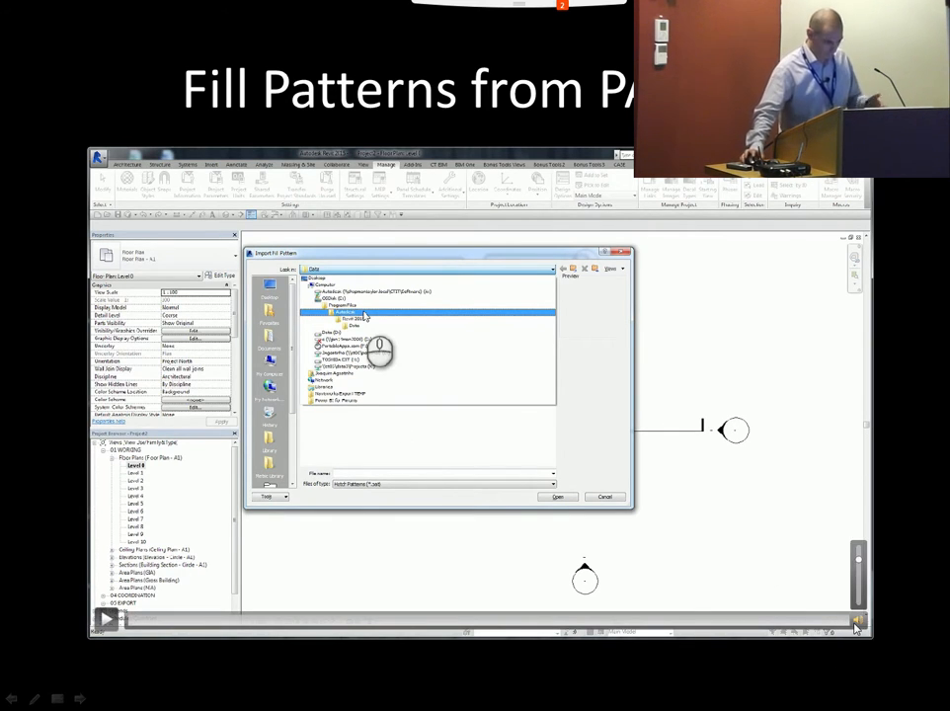
{"action": "key", "text": "Escape"}
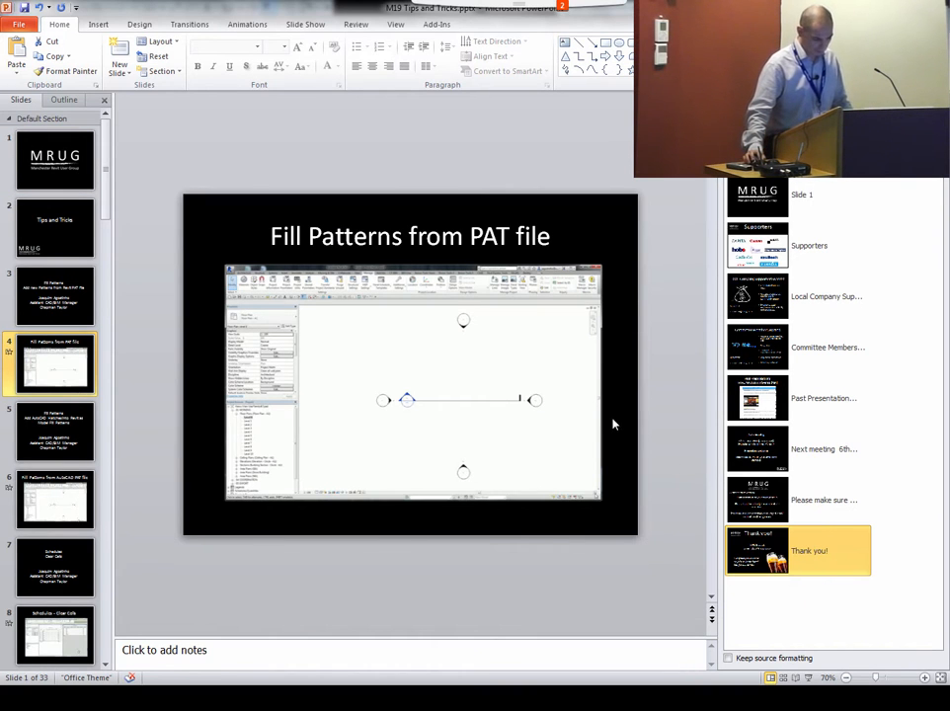
{"action": "key", "text": "alt+Tab"}
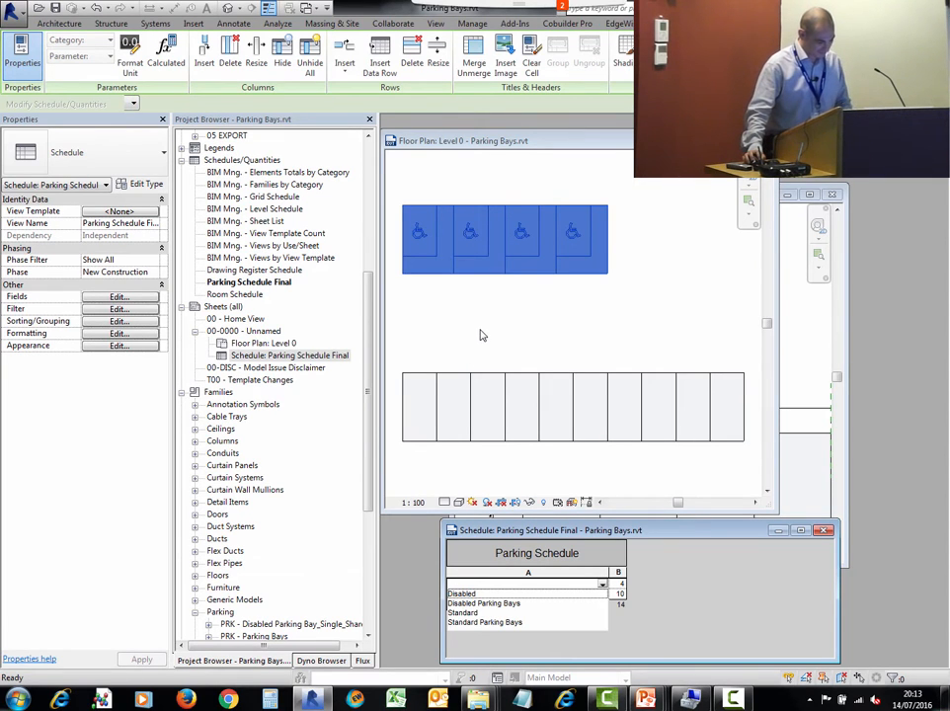
{"action": "left_click", "coordinate": [496, 319]}
{"action": "left_click", "coordinate": [499, 318]}
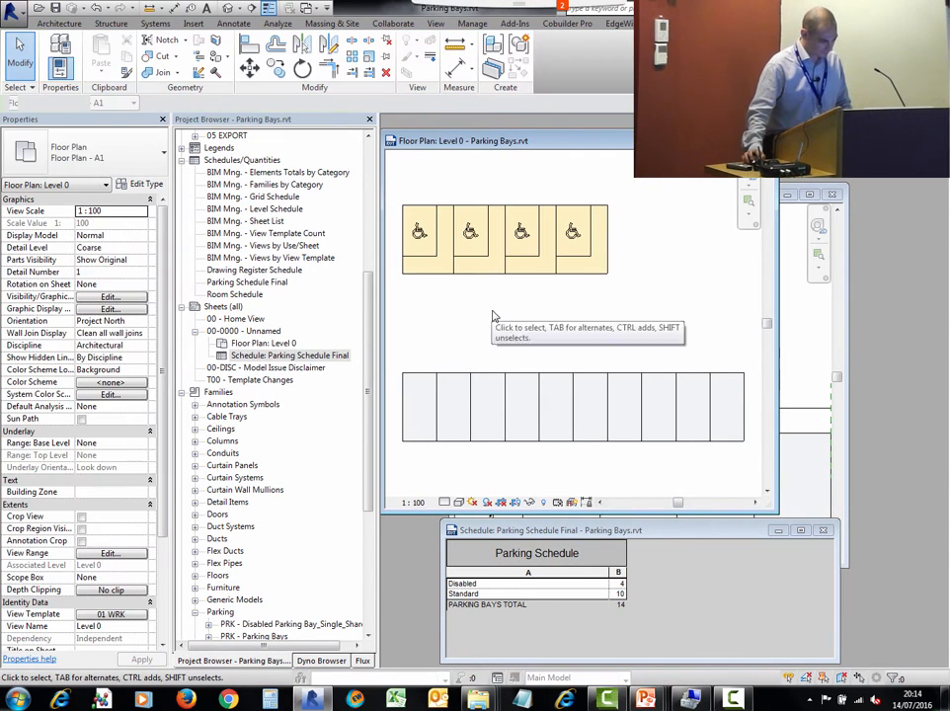
Step: Open the project's fill patterns, choose the Model pattern type and start a new custom surface pattern
{"action": "left_click", "coordinate": [473, 24]}
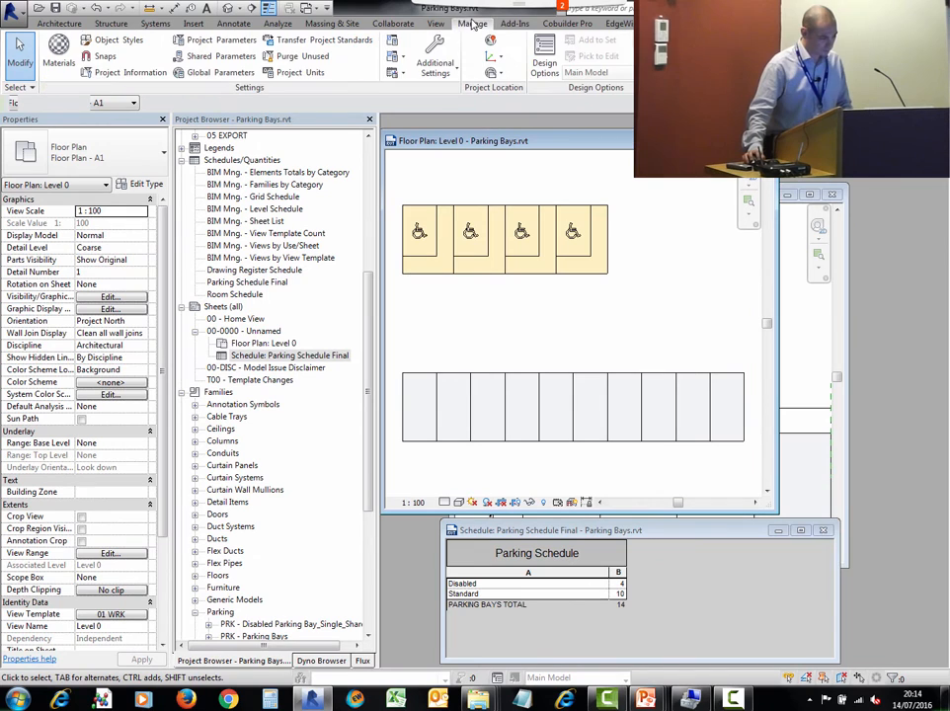
{"action": "left_click", "coordinate": [437, 63]}
{"action": "left_click", "coordinate": [456, 94]}
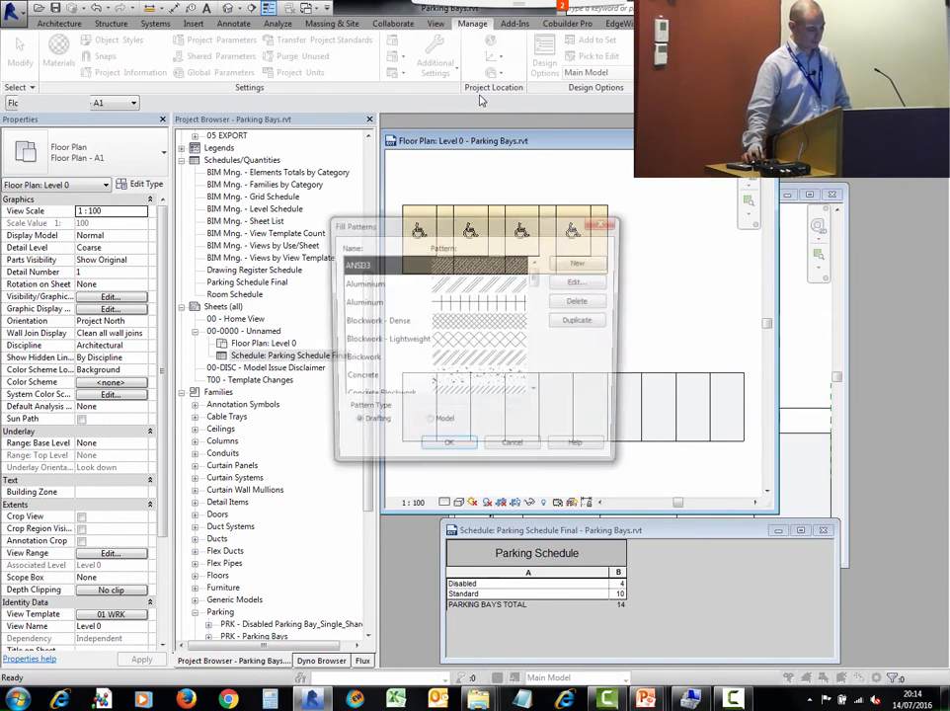
{"action": "left_click", "coordinate": [426, 424]}
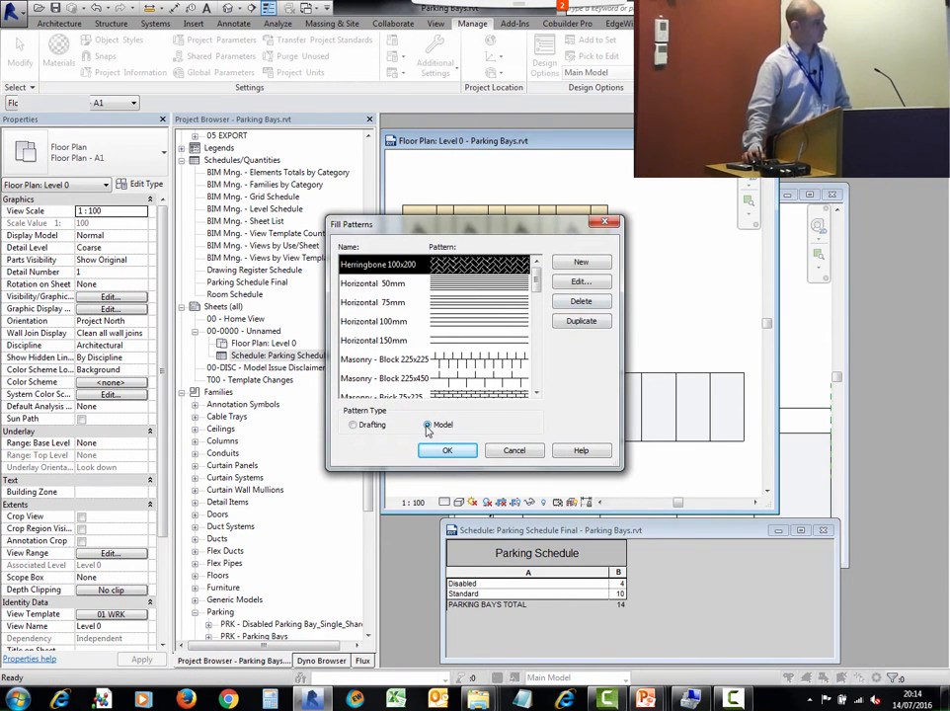
{"action": "left_click", "coordinate": [580, 265]}
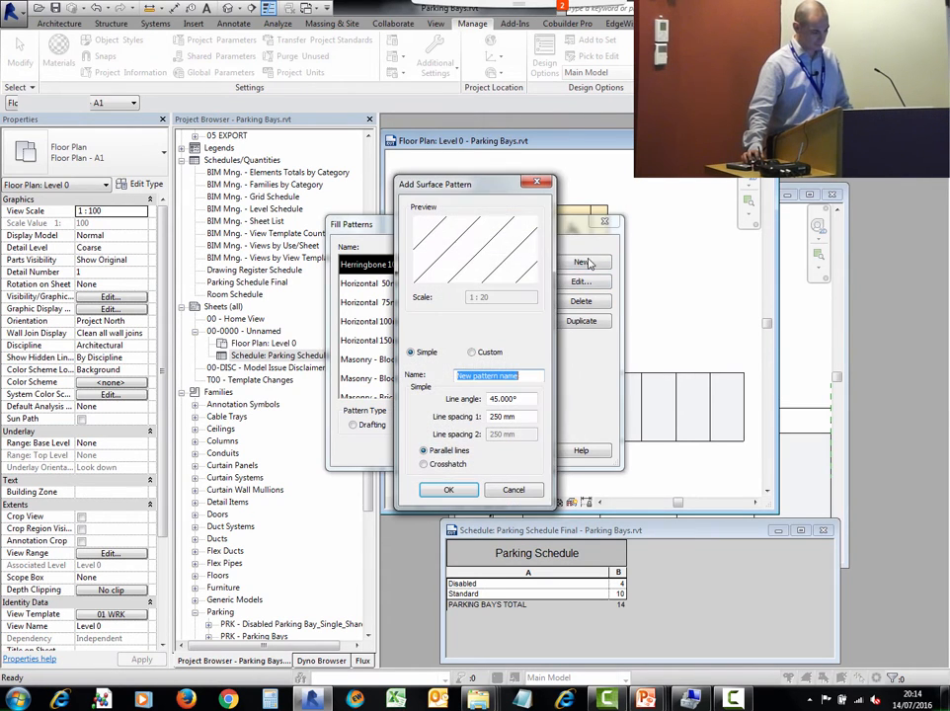
{"action": "left_click", "coordinate": [474, 352]}
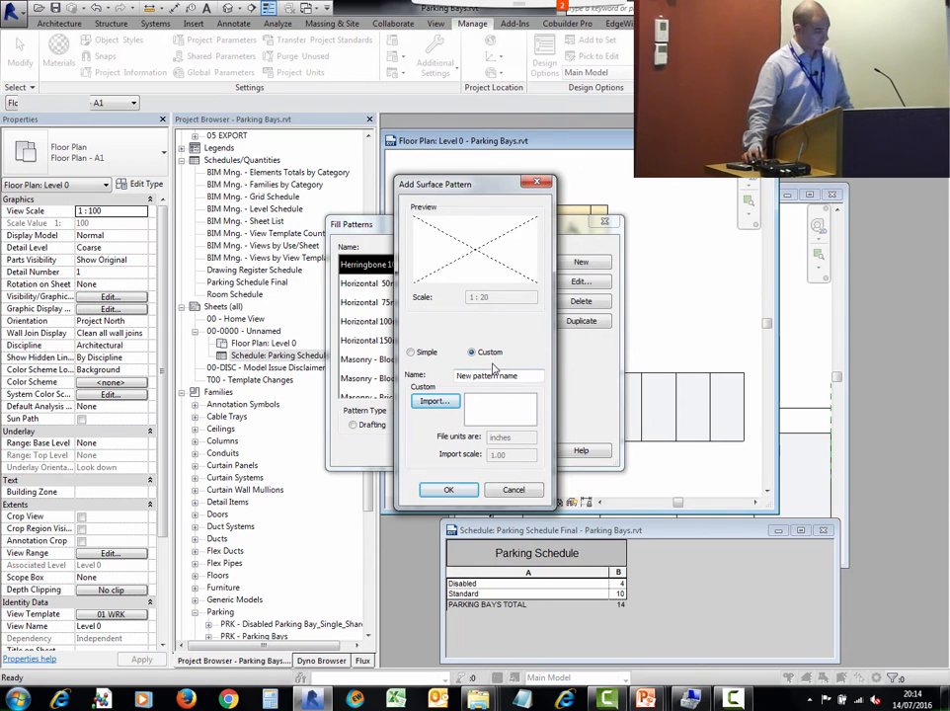
Step: Import revit metric.pat from the Program Files\Autodesk\Revit 2015\Data folder on the C: drive as the custom pattern source
{"action": "left_click", "coordinate": [438, 413]}
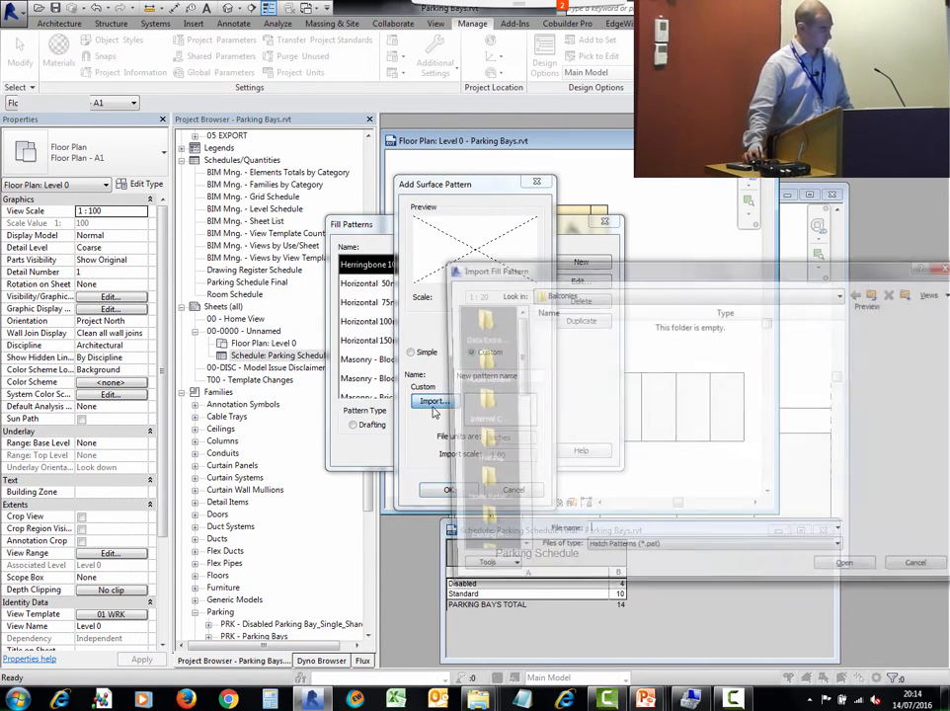
{"action": "left_click_drag", "start_coordinate": [569, 277], "coordinate": [406, 229]}
{"action": "left_click", "coordinate": [404, 246]}
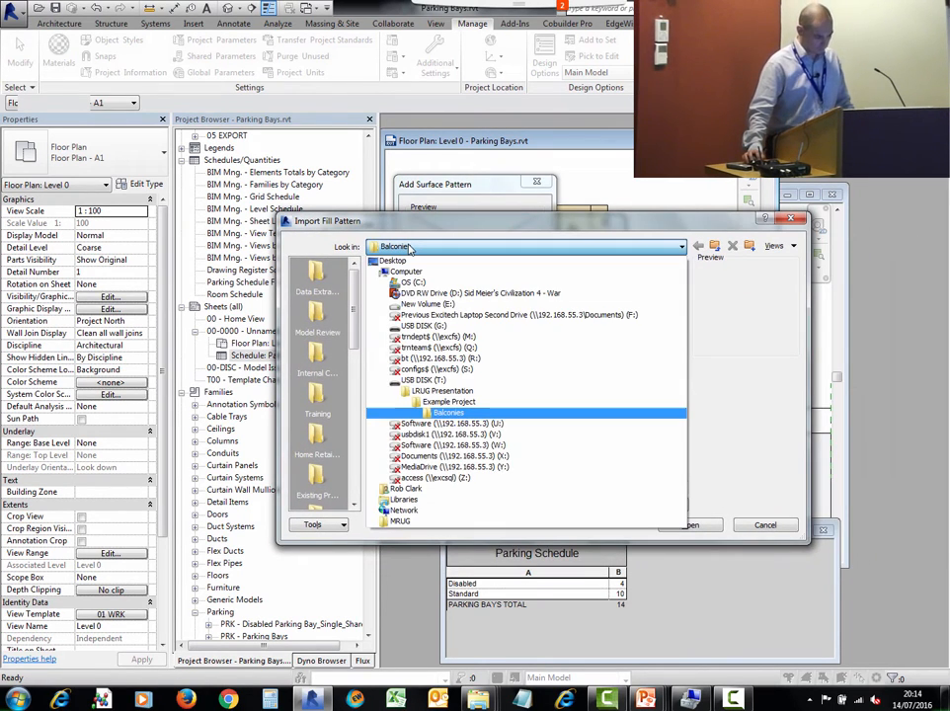
{"action": "left_click", "coordinate": [413, 283]}
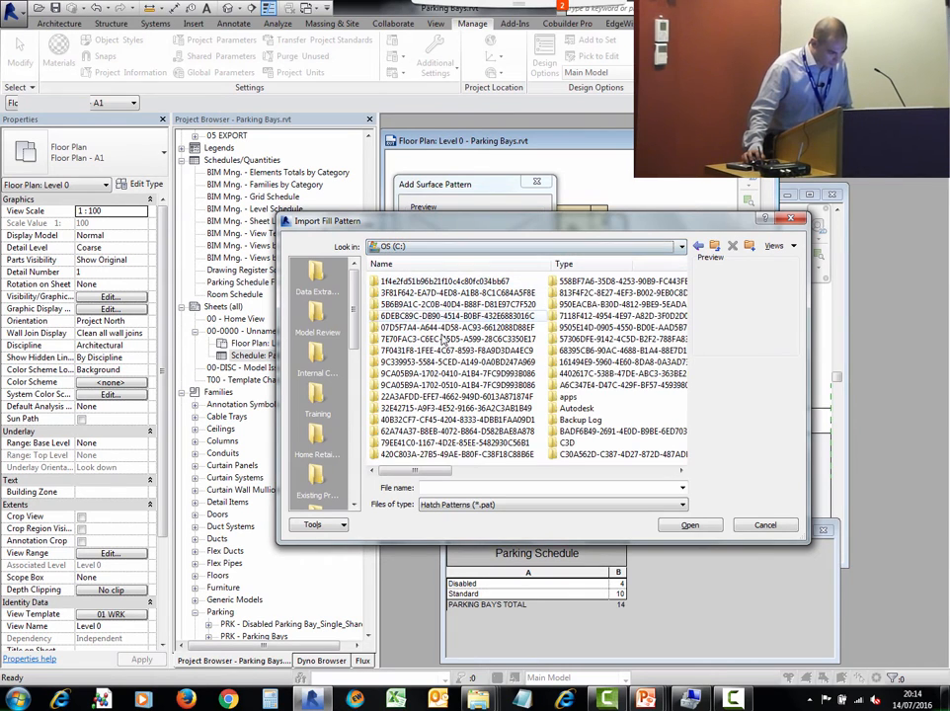
{"action": "scroll", "coordinate": [580, 422], "scroll_direction": "down", "scroll_amount": 5}
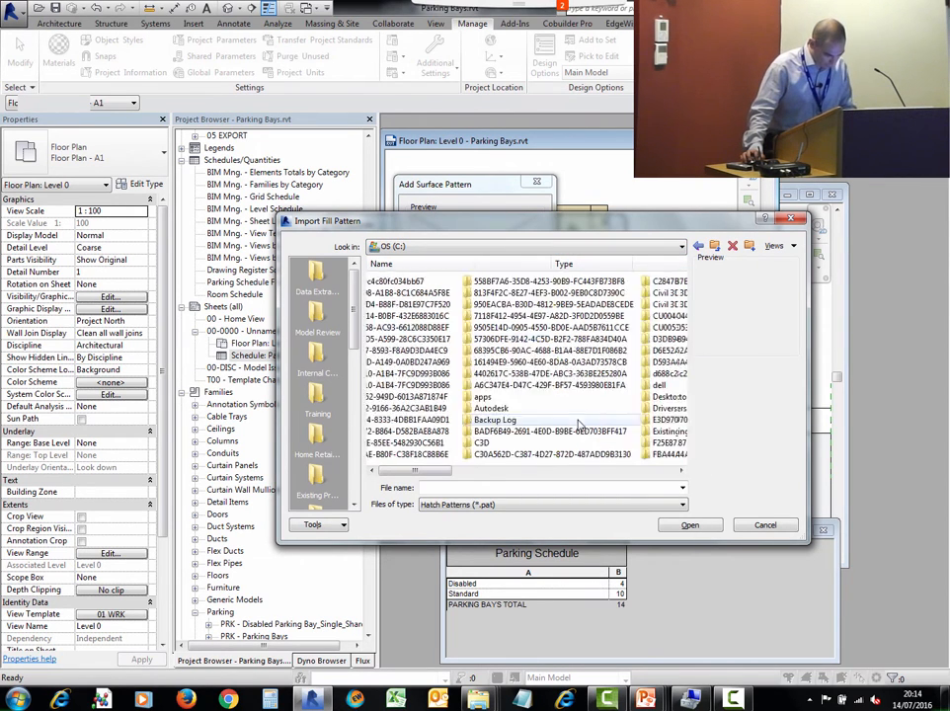
{"action": "double_click", "coordinate": [400, 341]}
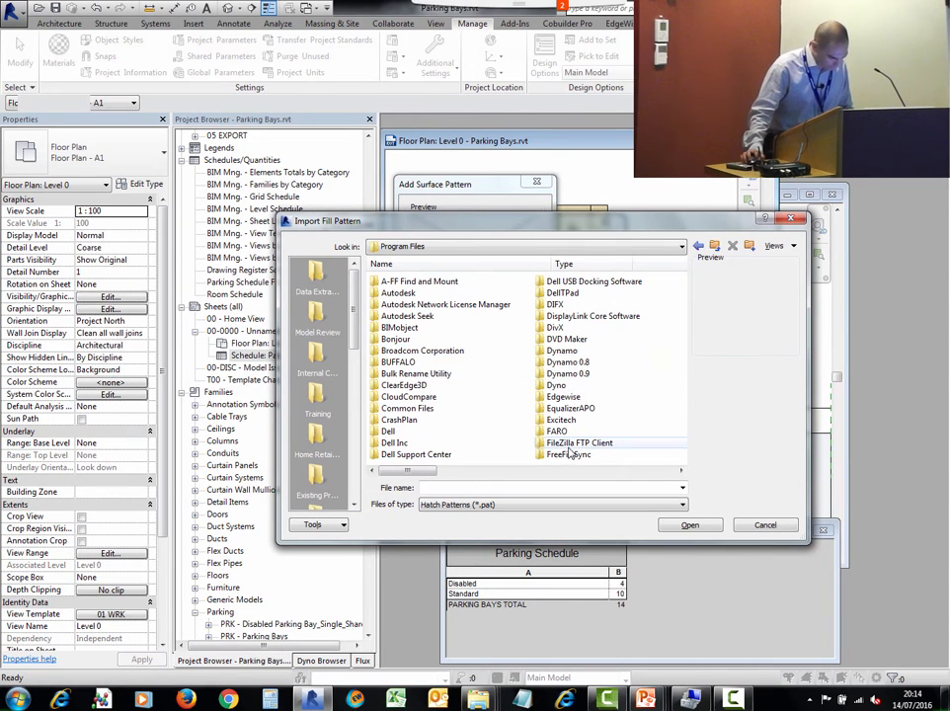
{"action": "double_click", "coordinate": [398, 292]}
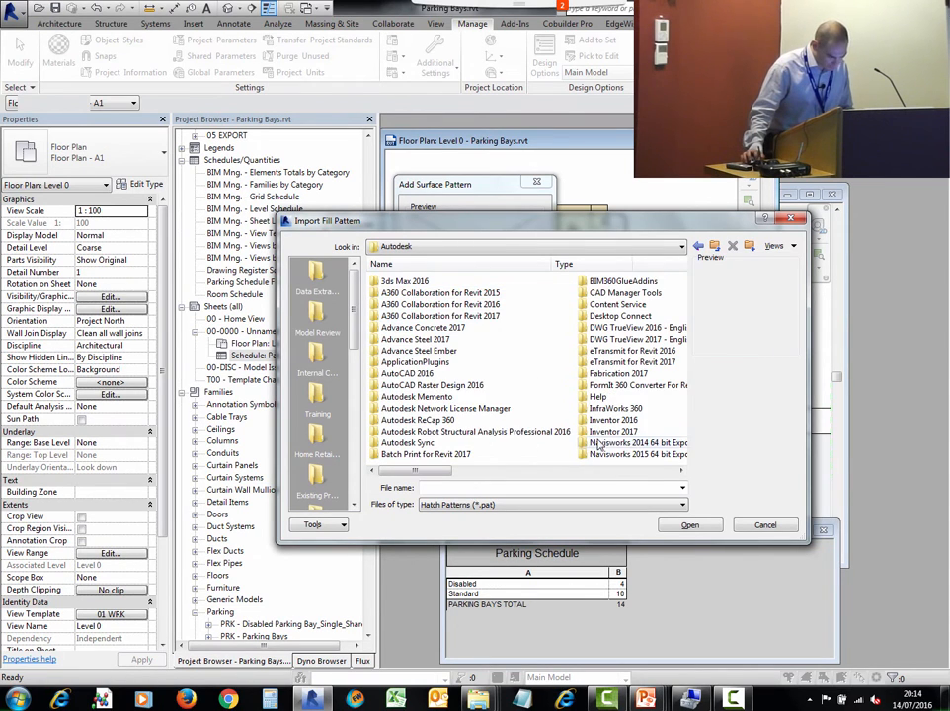
{"action": "key", "text": "r"}
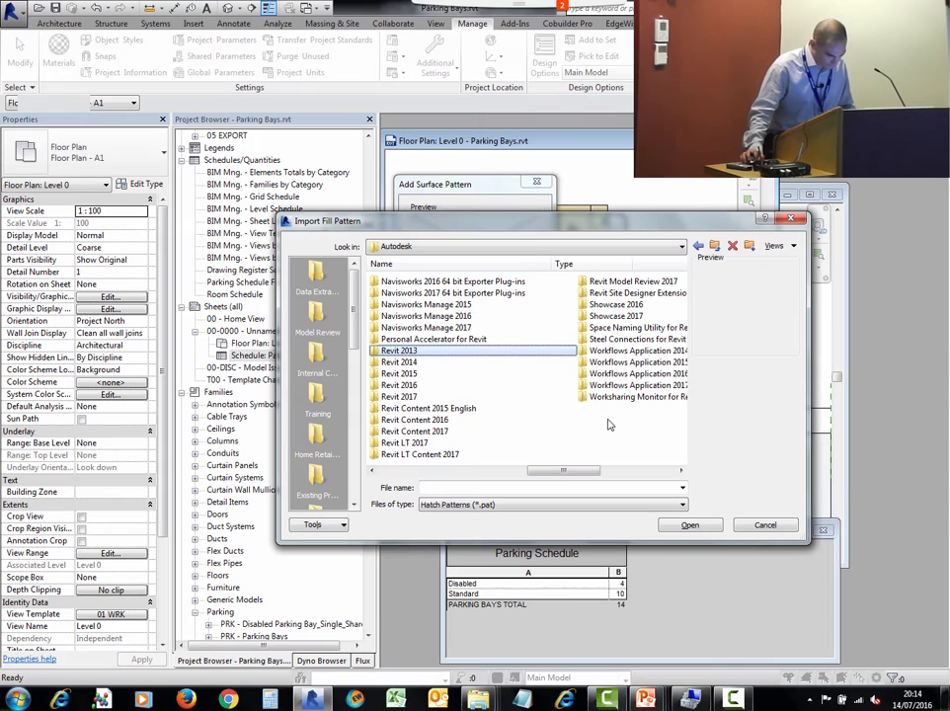
{"action": "double_click", "coordinate": [424, 373]}
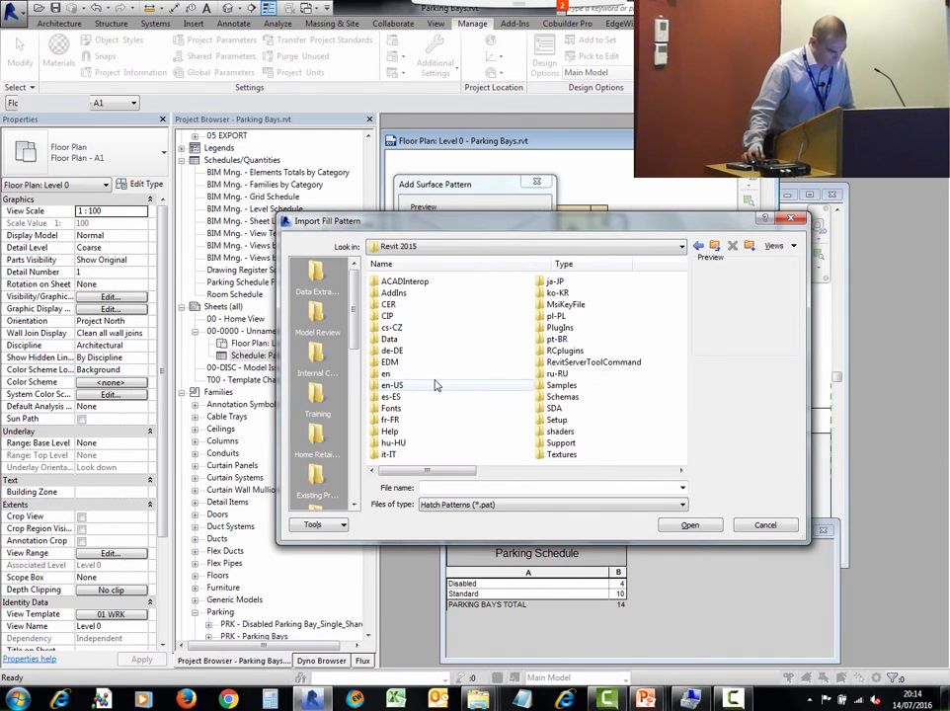
{"action": "double_click", "coordinate": [395, 338]}
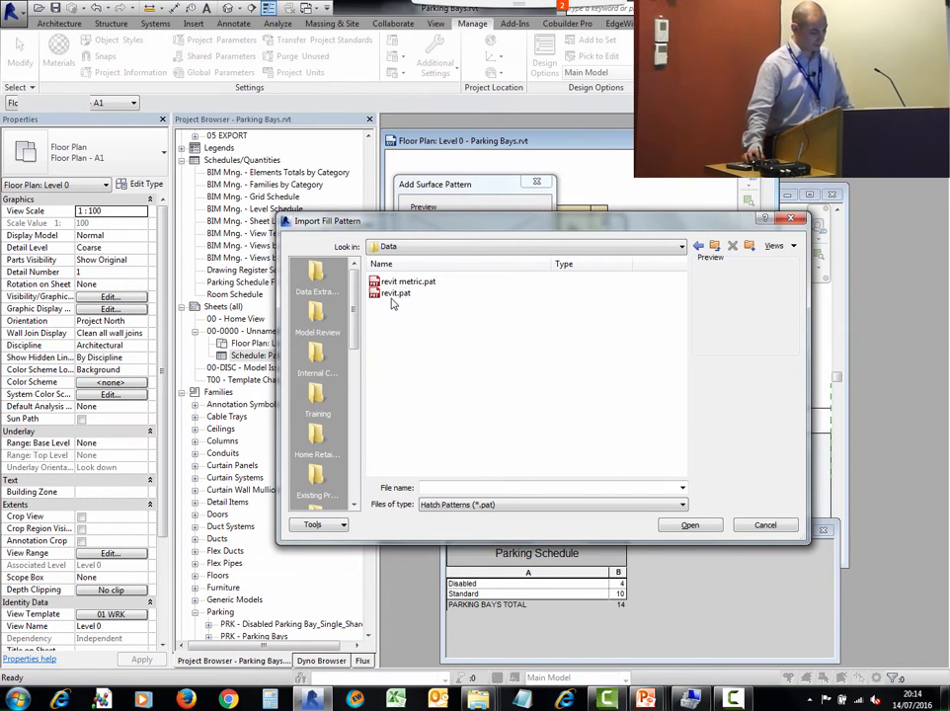
{"action": "left_click", "coordinate": [394, 294]}
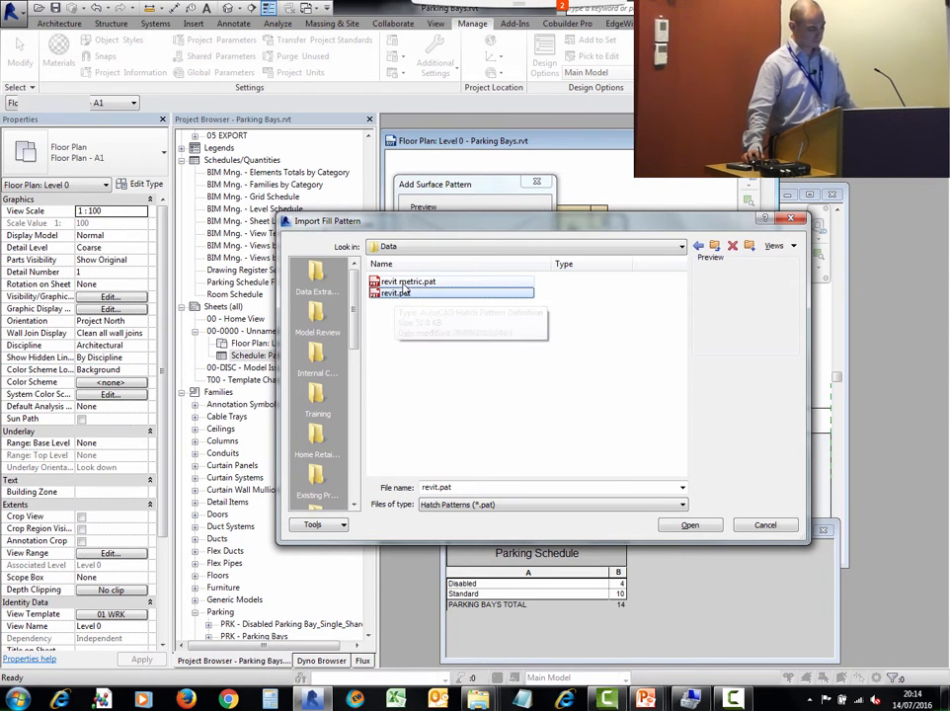
{"action": "double_click", "coordinate": [405, 281]}
Step: Preview several imported block, brick, paver and wood patterns, then add Wood_Board_Wide to the model fill patterns
{"action": "left_click_drag", "start_coordinate": [464, 183], "coordinate": [431, 157]}
{"action": "left_click", "coordinate": [530, 419]}
{"action": "left_click", "coordinate": [530, 418]}
{"action": "left_click", "coordinate": [531, 418]}
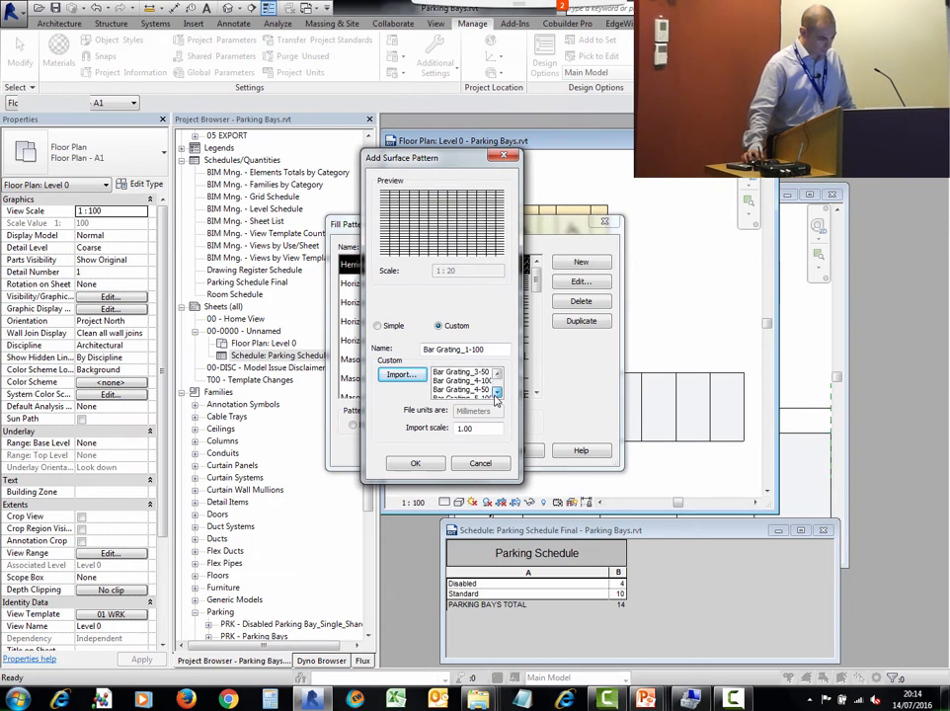
{"action": "scroll", "coordinate": [483, 385], "scroll_direction": "down", "scroll_amount": 3}
{"action": "left_click", "coordinate": [463, 382]}
{"action": "scroll", "coordinate": [468, 386], "scroll_direction": "down", "scroll_amount": 2}
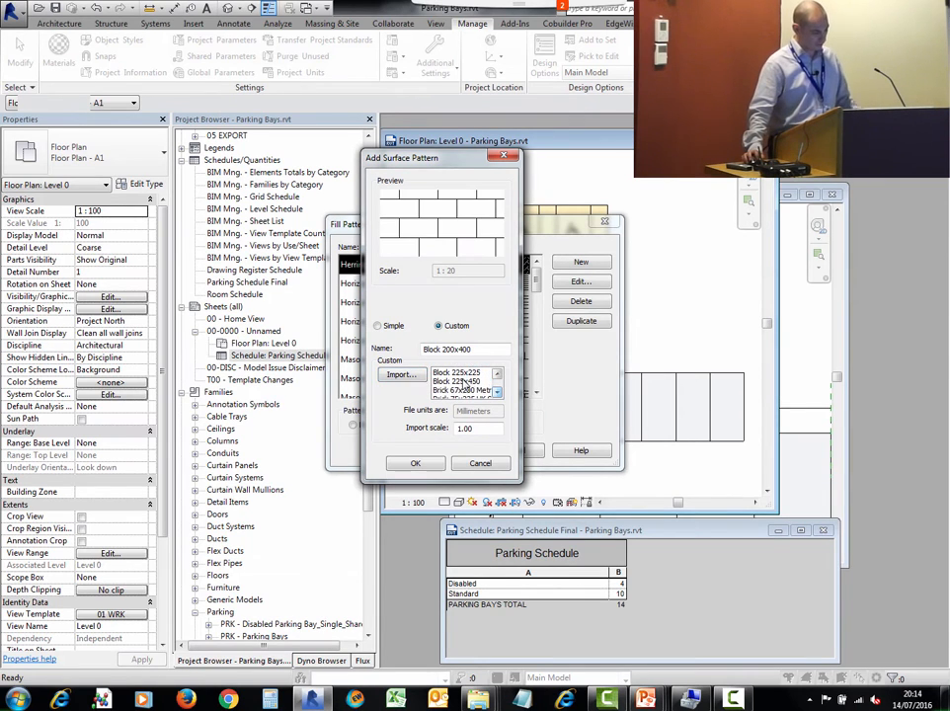
{"action": "left_click", "coordinate": [464, 384]}
{"action": "scroll", "coordinate": [463, 385], "scroll_direction": "down", "scroll_amount": 2}
{"action": "left_click", "coordinate": [462, 384]}
{"action": "scroll", "coordinate": [461, 386], "scroll_direction": "down", "scroll_amount": 3}
{"action": "left_click", "coordinate": [462, 388]}
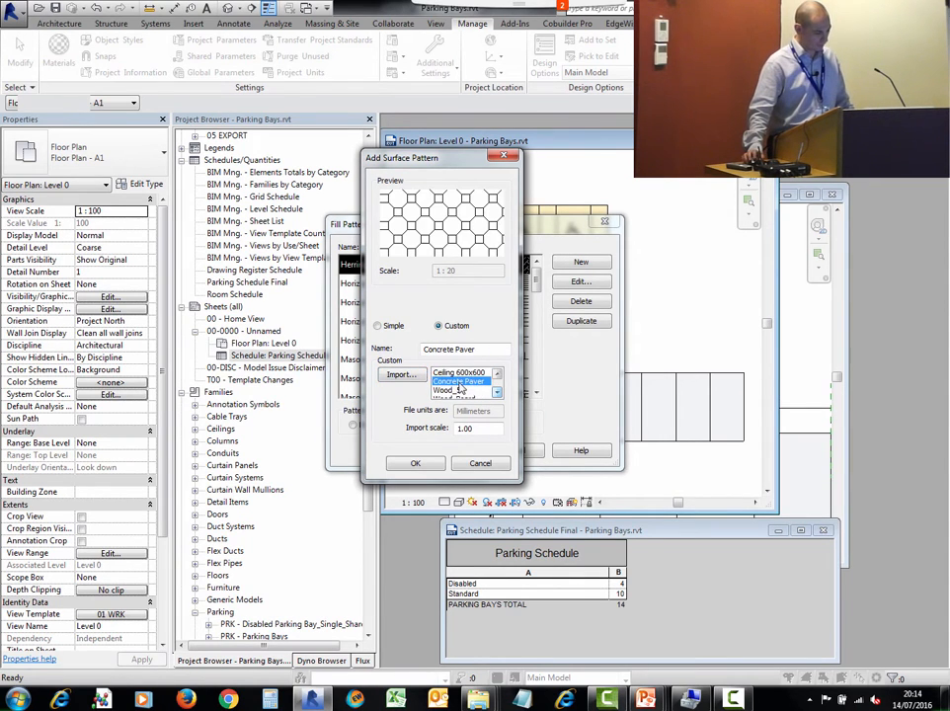
{"action": "scroll", "coordinate": [462, 387], "scroll_direction": "down", "scroll_amount": 3}
{"action": "left_click", "coordinate": [465, 383]}
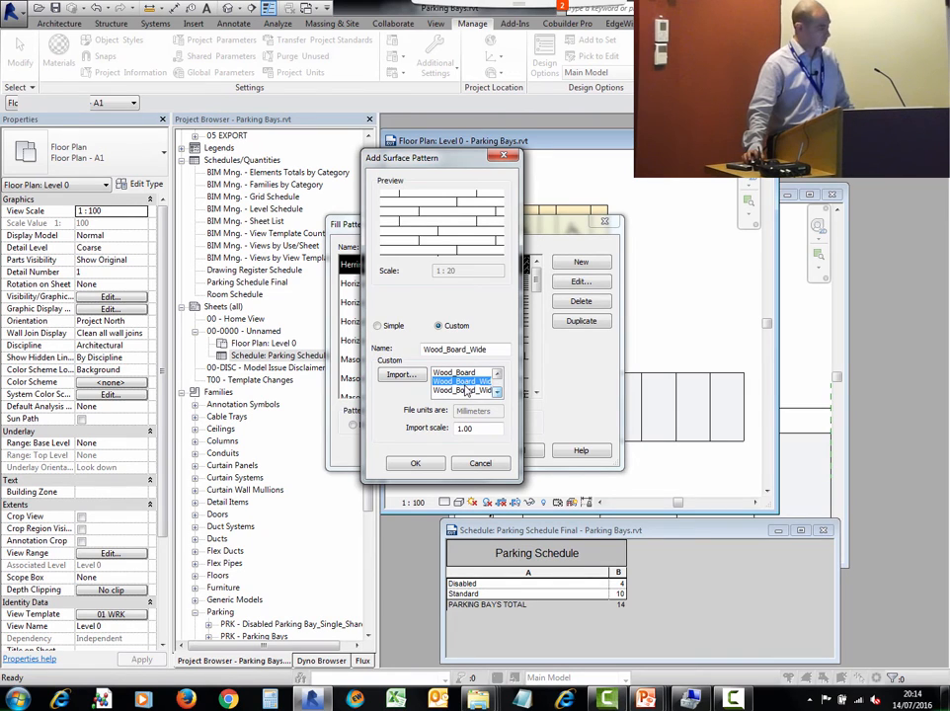
{"action": "left_click", "coordinate": [415, 463]}
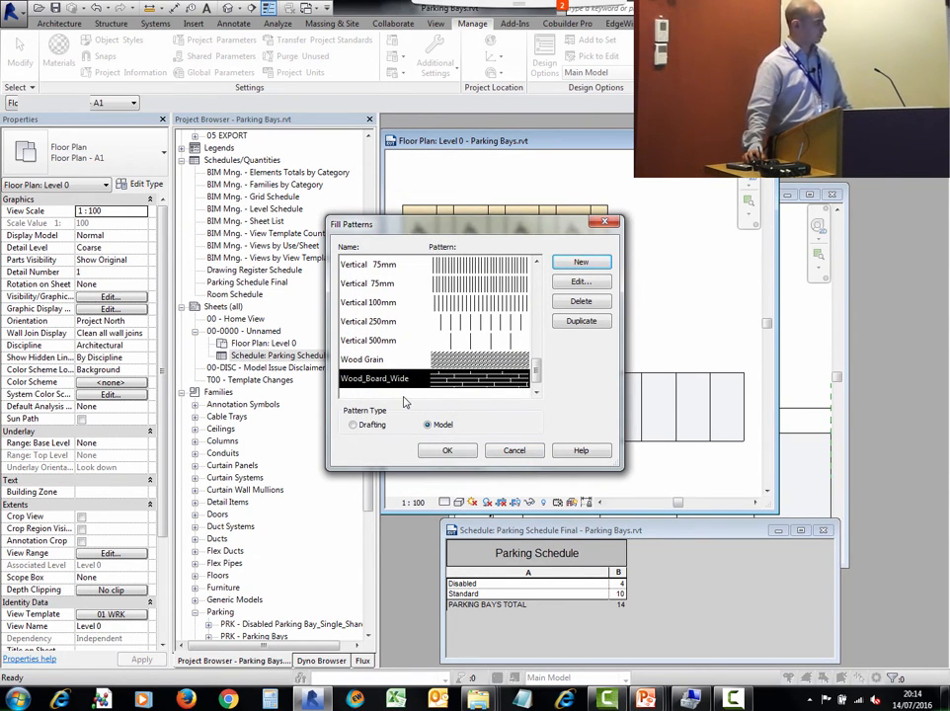
Step: Add the imported custom pattern Brick 80x240 CSR to the model fill patterns and save the fill pattern list
{"action": "left_click", "coordinate": [581, 261]}
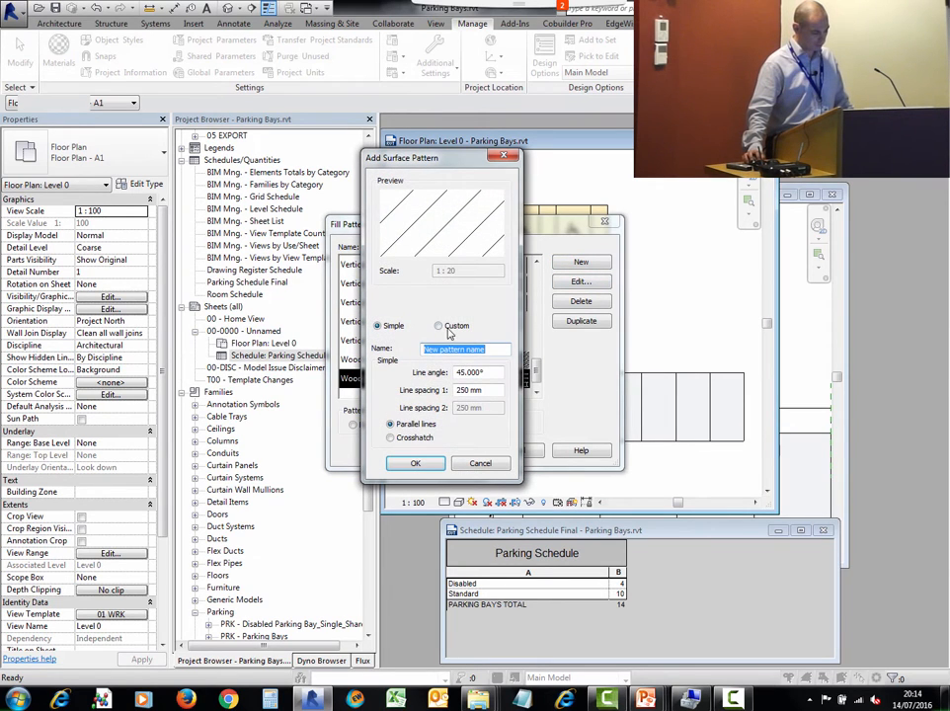
{"action": "left_click", "coordinate": [447, 329]}
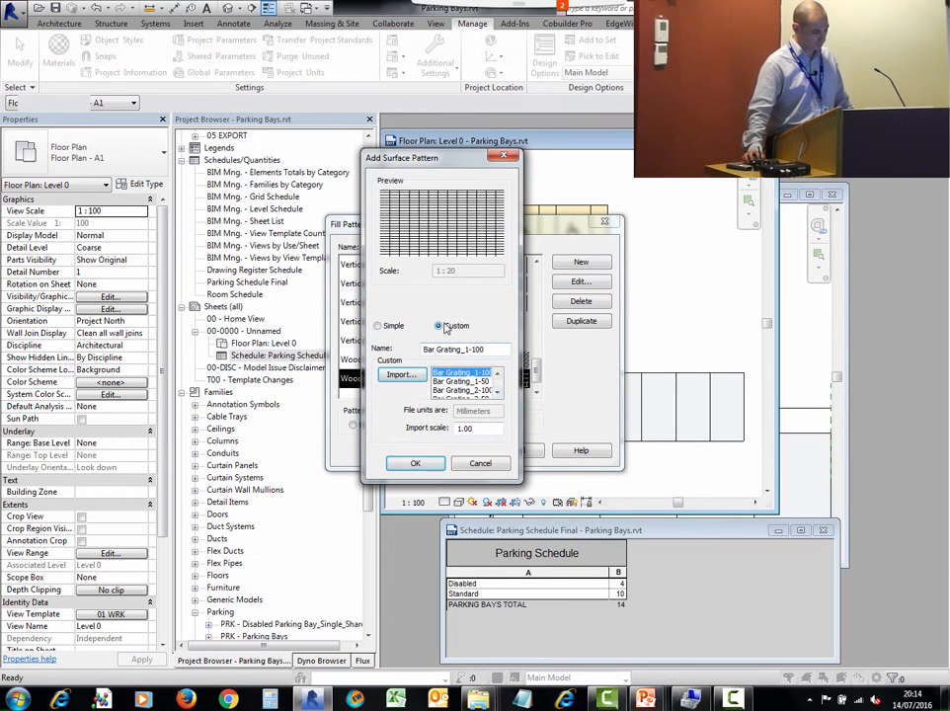
{"action": "left_click", "coordinate": [496, 394]}
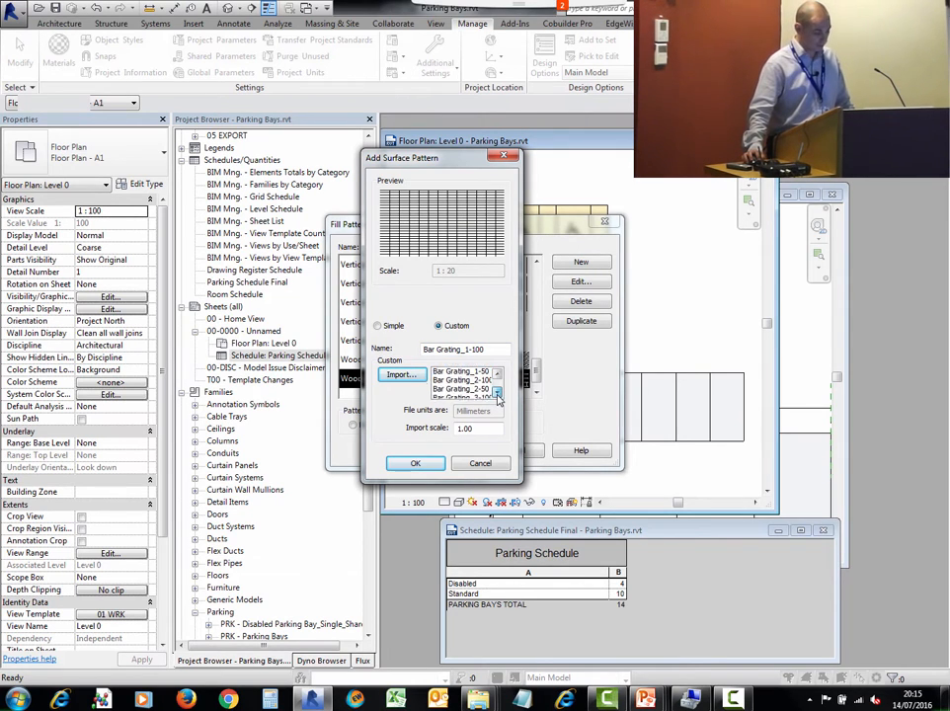
{"action": "left_click", "coordinate": [497, 394]}
{"action": "left_click", "coordinate": [497, 394]}
{"action": "left_click", "coordinate": [497, 394]}
{"action": "left_click", "coordinate": [497, 394]}
{"action": "left_click", "coordinate": [497, 394]}
{"action": "left_click", "coordinate": [497, 394]}
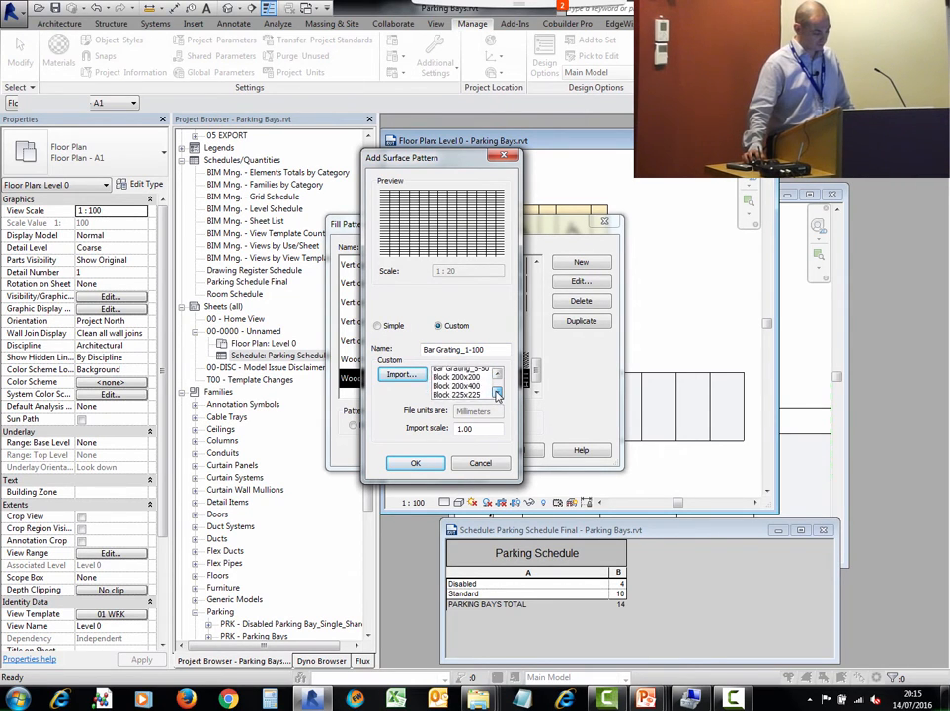
{"action": "left_click", "coordinate": [496, 394]}
{"action": "left_click", "coordinate": [496, 394]}
{"action": "left_click", "coordinate": [461, 381]}
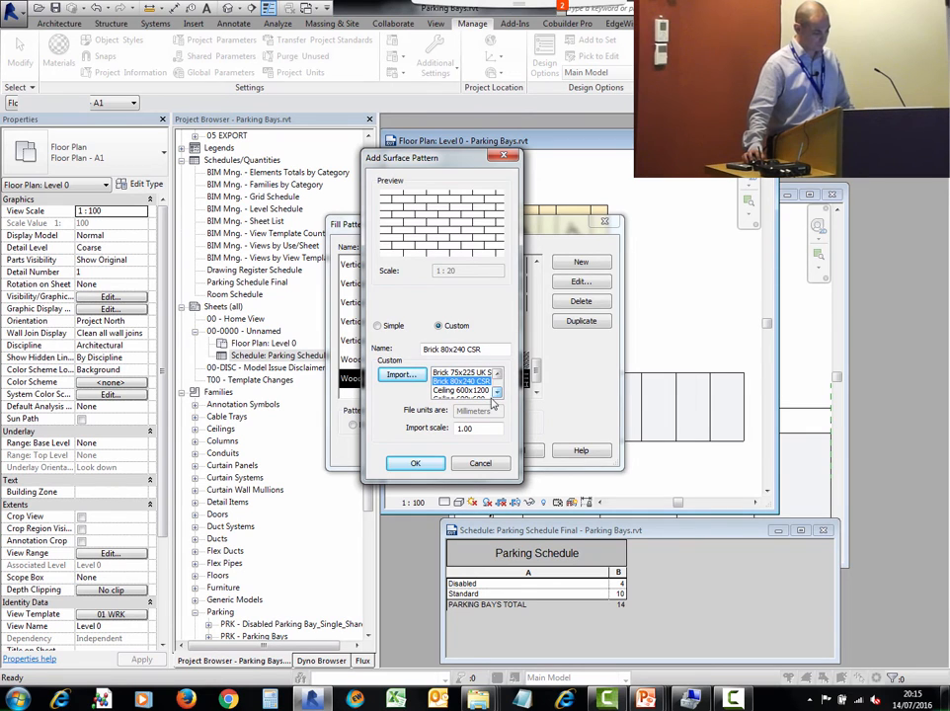
{"action": "left_click", "coordinate": [415, 464]}
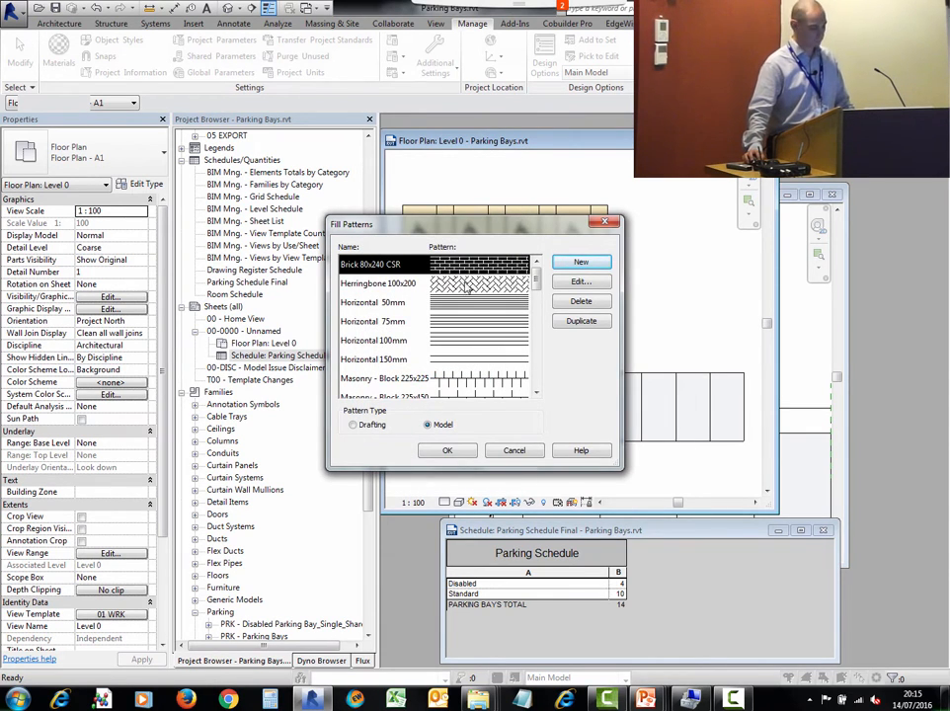
{"action": "left_click", "coordinate": [458, 452]}
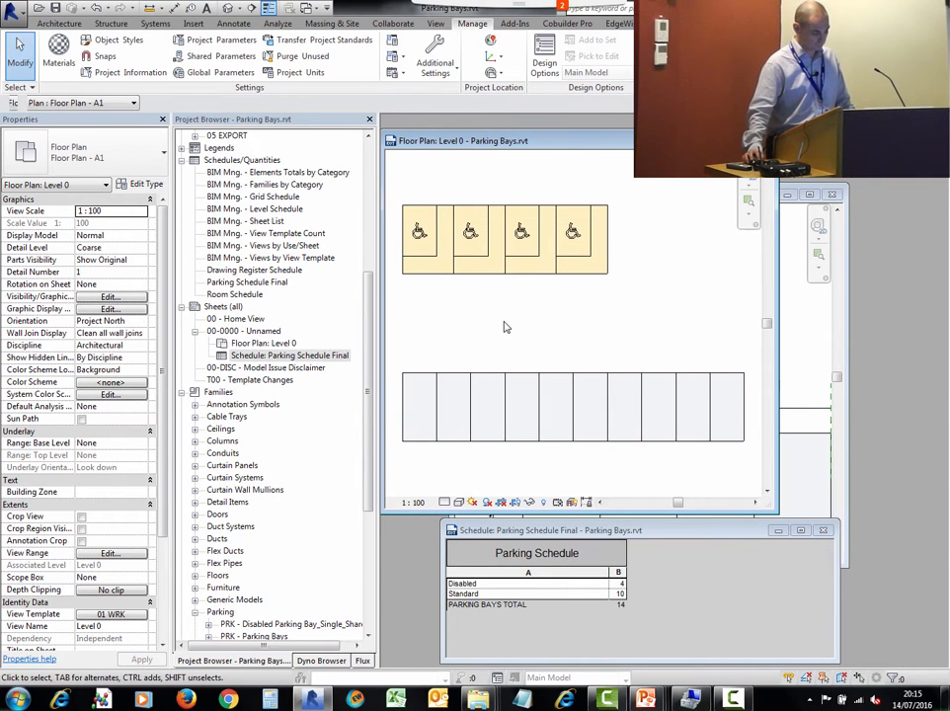
Step: Switch to the M19 Tips and Tricks presentation in PowerPoint
{"action": "mouse_move", "coordinate": [645, 698]}
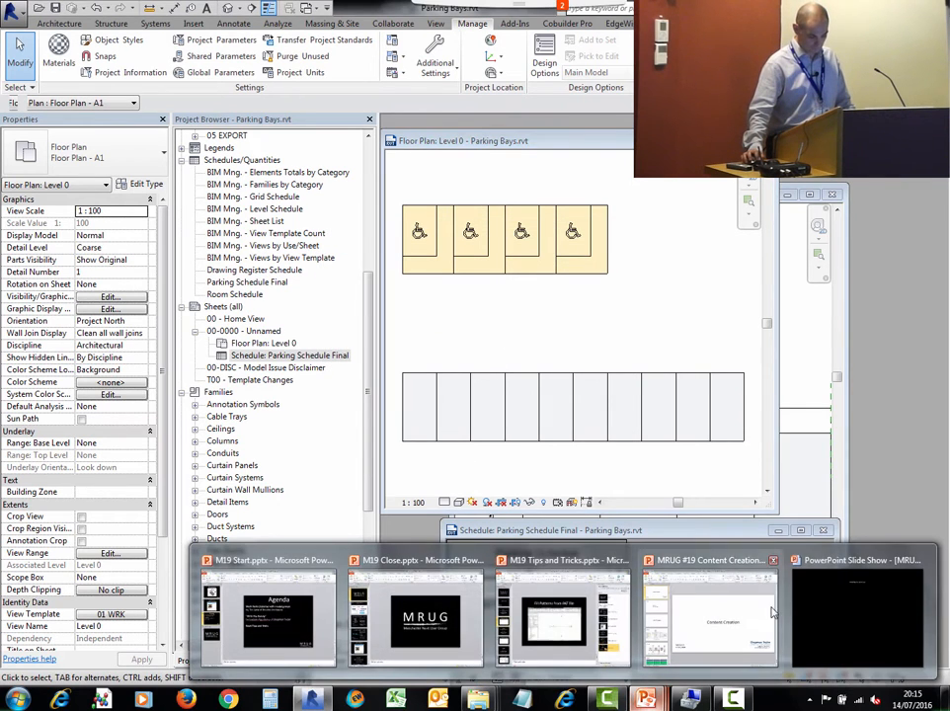
{"action": "left_click", "coordinate": [806, 614]}
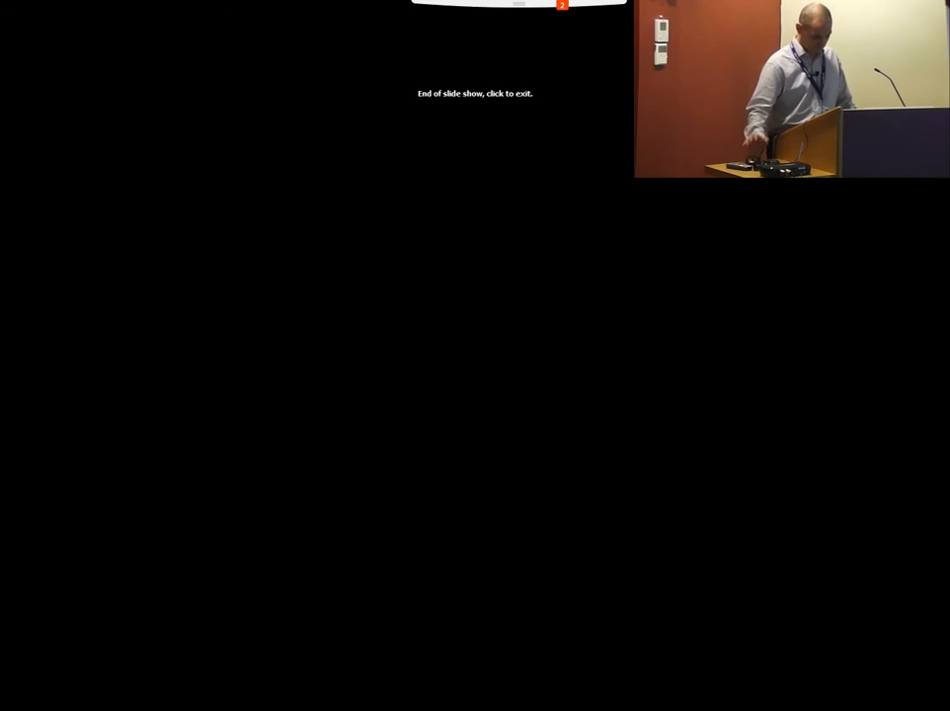
{"action": "key", "text": "alt+Tab"}
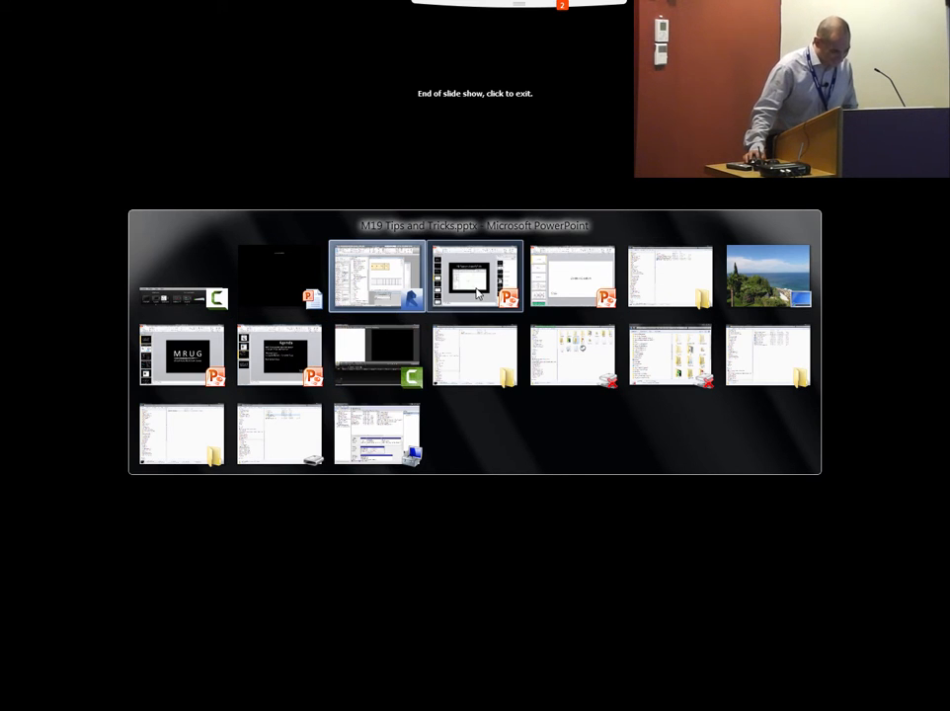
{"action": "key", "text": "alt+Tab"}
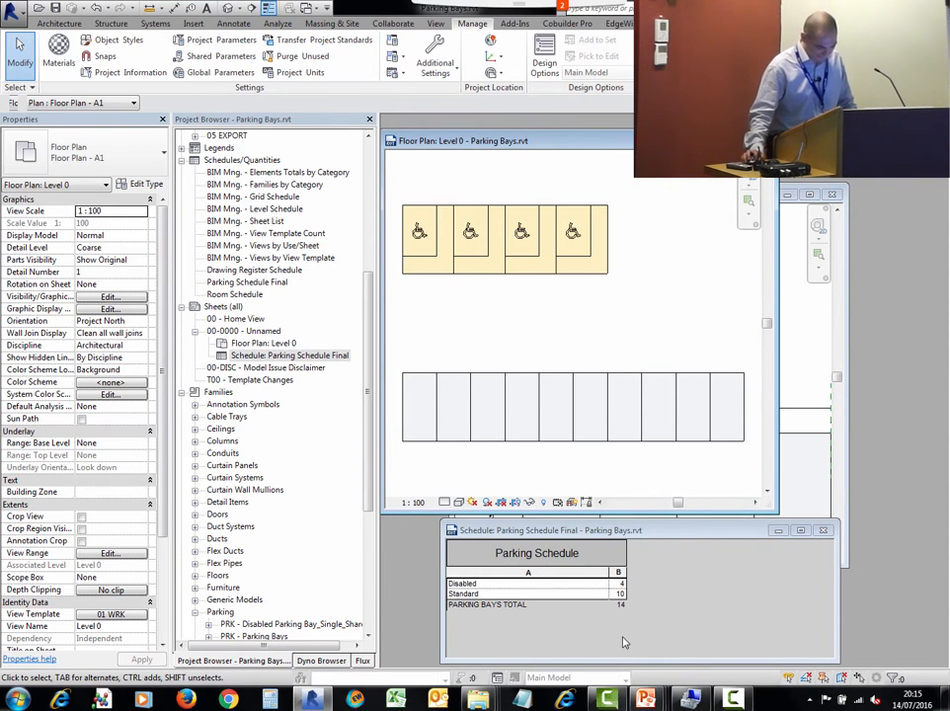
{"action": "key", "text": "alt+Tab"}
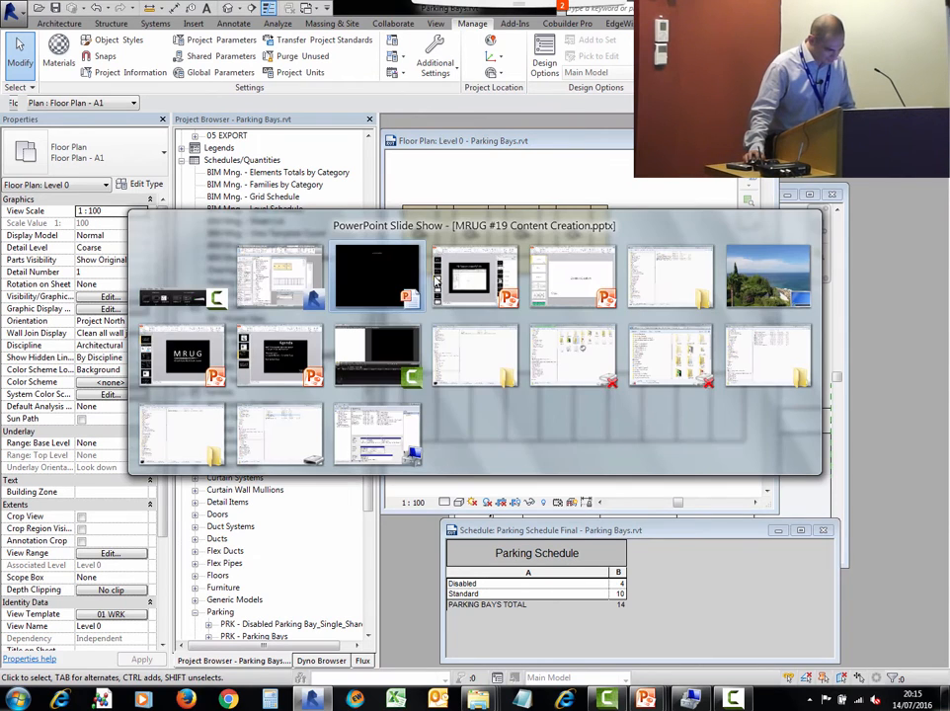
{"action": "left_click", "coordinate": [470, 276]}
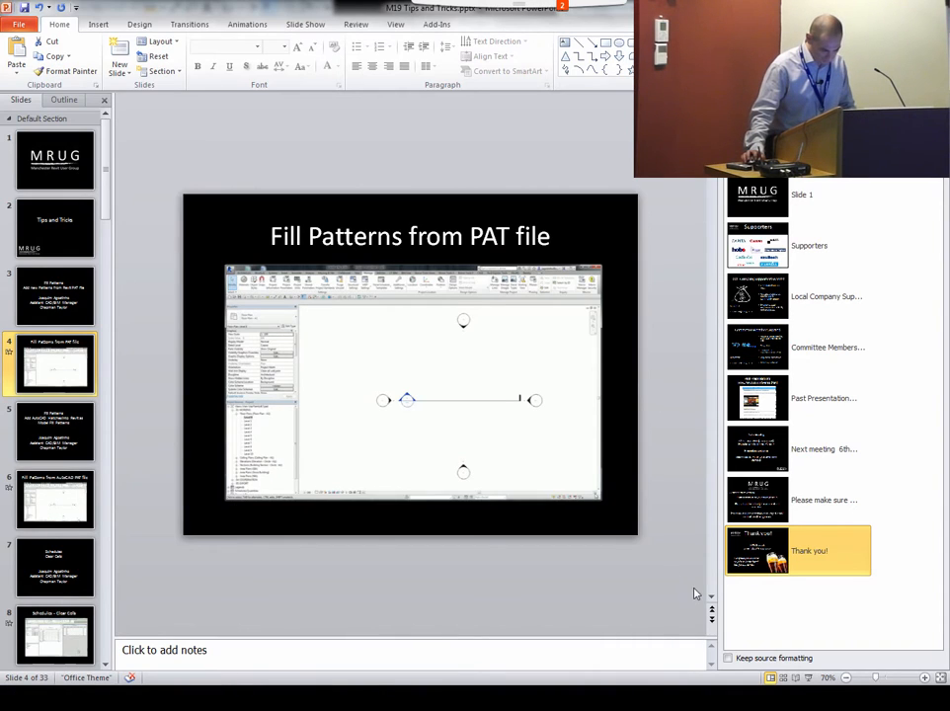
Step: Start the slide show, advance to the slide on fill patterns from an AutoCAD PAT file and play its video
{"action": "left_click", "coordinate": [807, 677]}
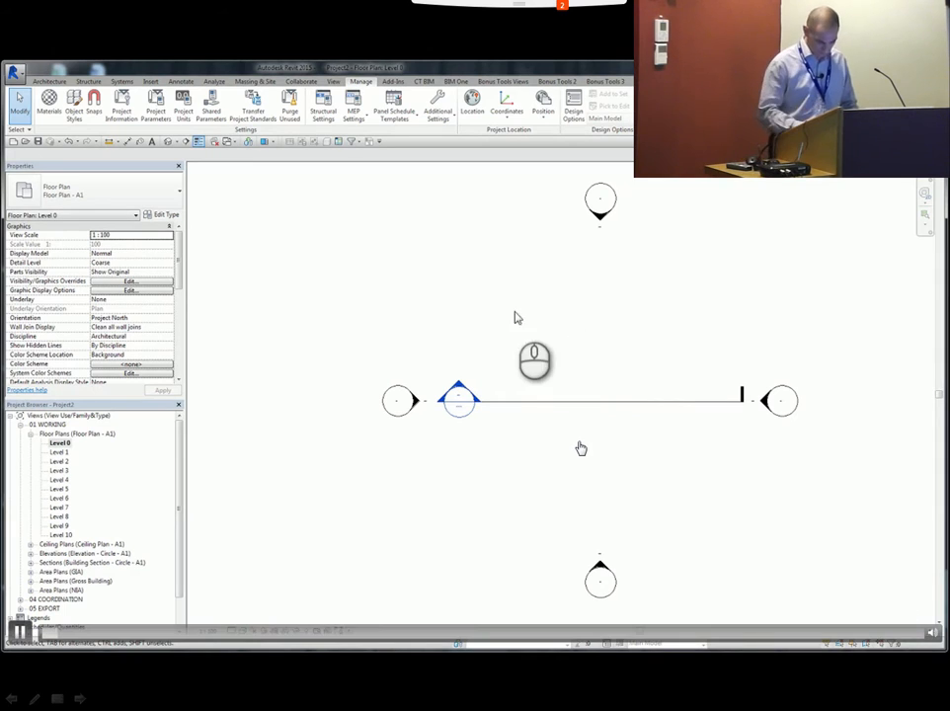
{"action": "key", "text": "Left"}
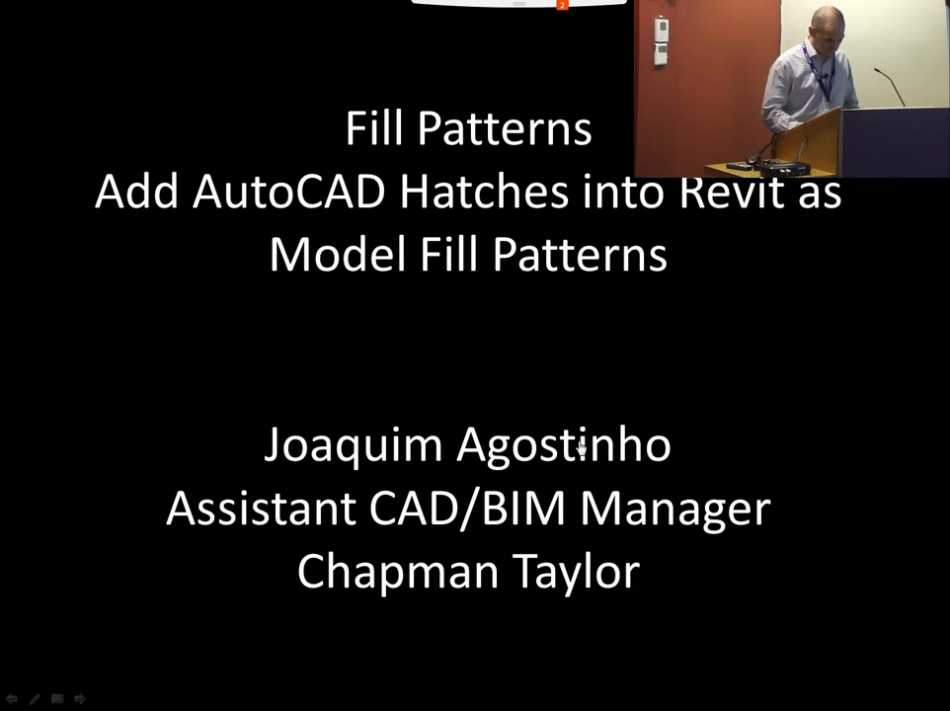
{"action": "key", "text": "Right"}
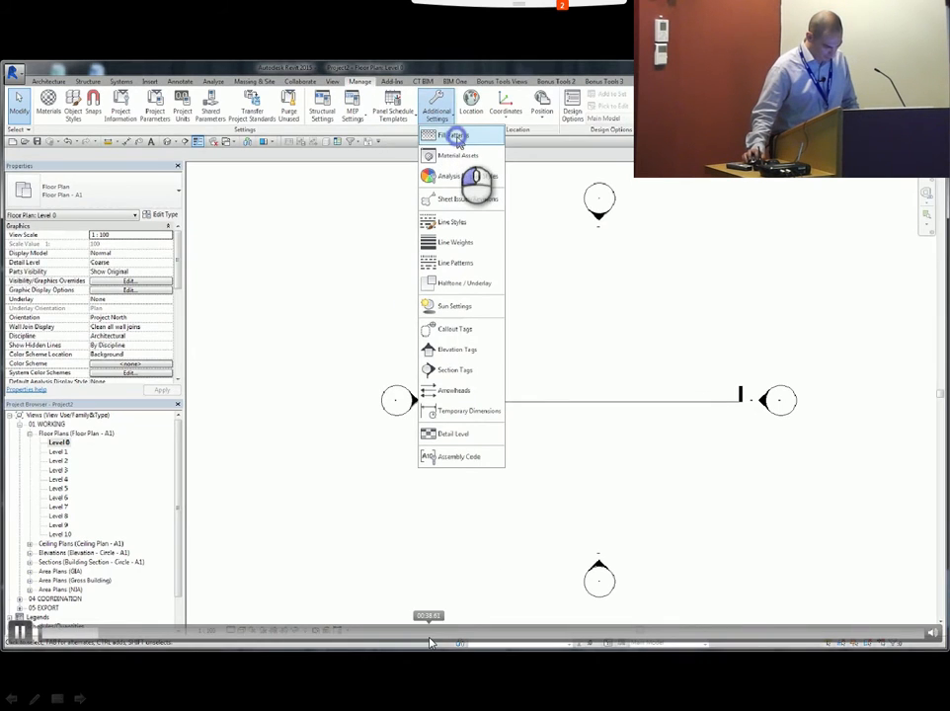
{"action": "left_click", "coordinate": [432, 640]}
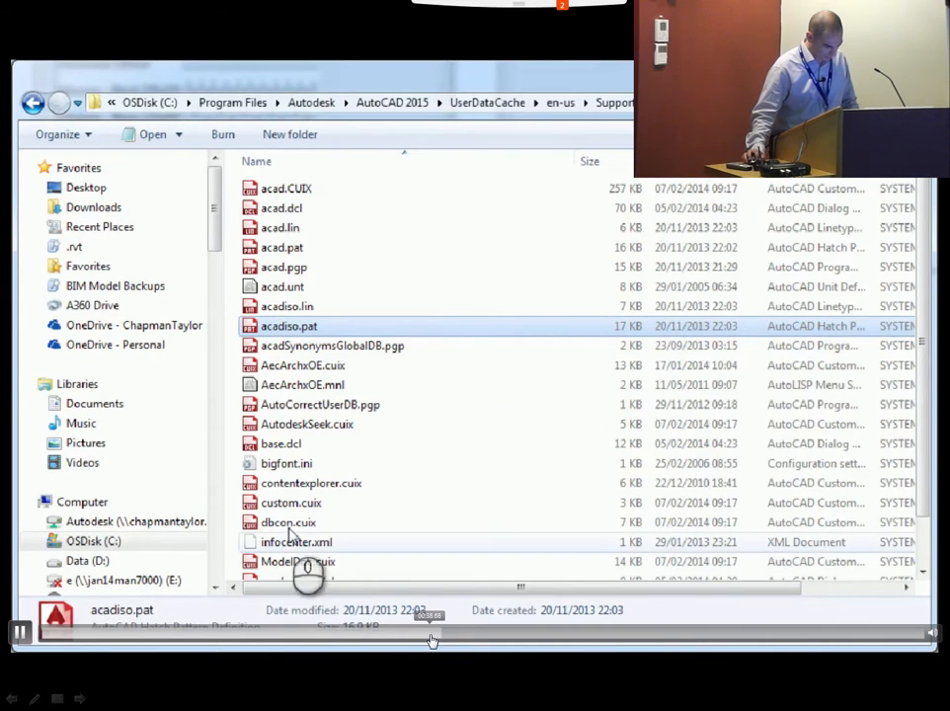
{"action": "left_click", "coordinate": [89, 640]}
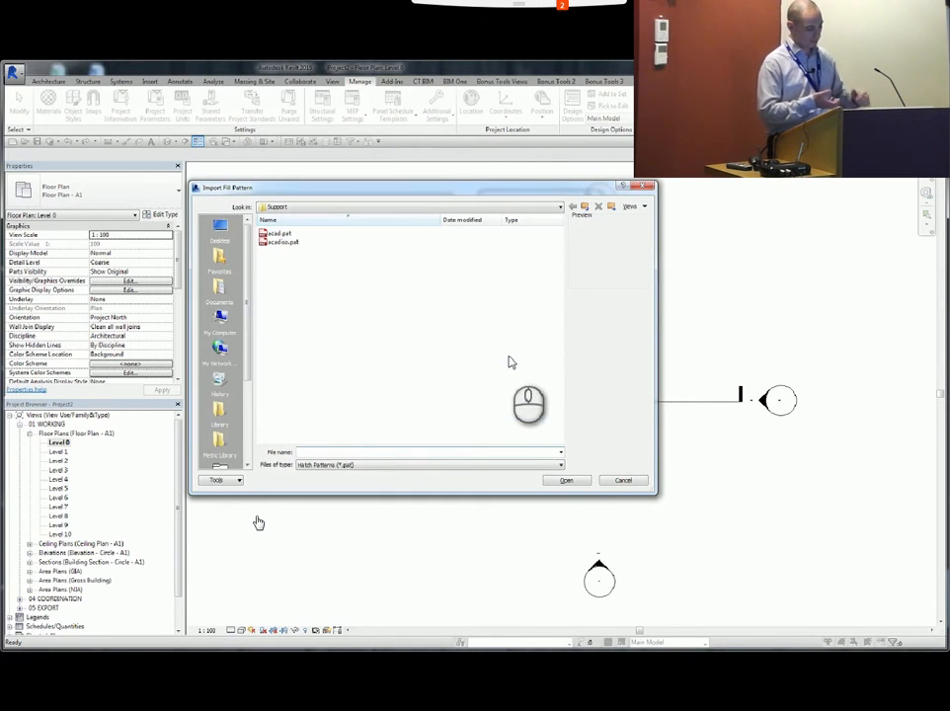
Step: Try to import acadiso.pat from the AutoCAD 2015 UserDataCache\en-us\Support folder as a custom model pattern
{"action": "left_click", "coordinate": [380, 209]}
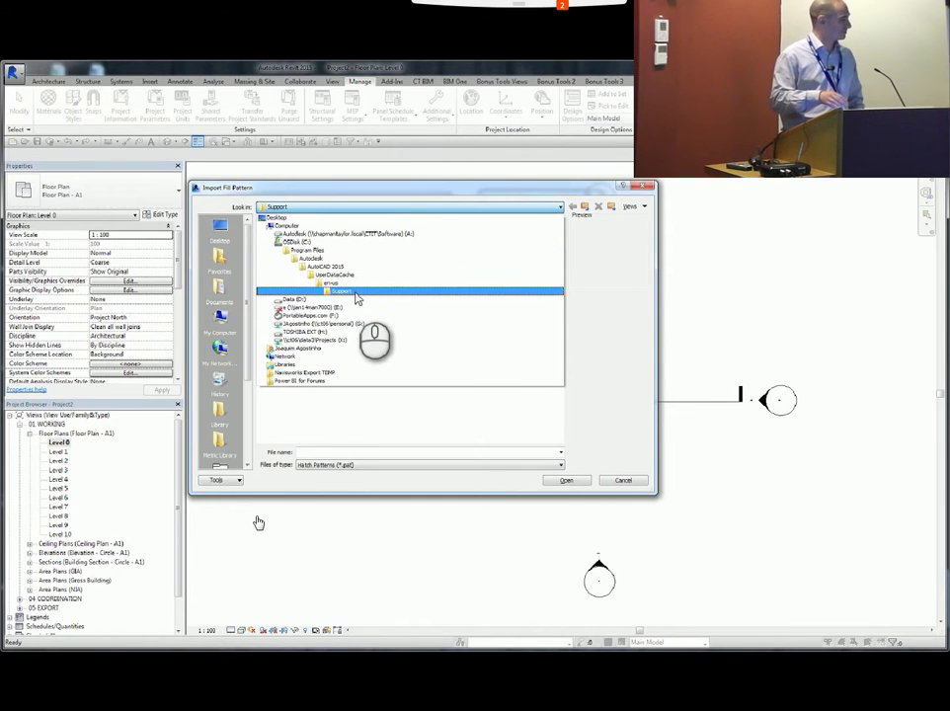
{"action": "left_click", "coordinate": [354, 291]}
{"action": "left_click", "coordinate": [281, 242]}
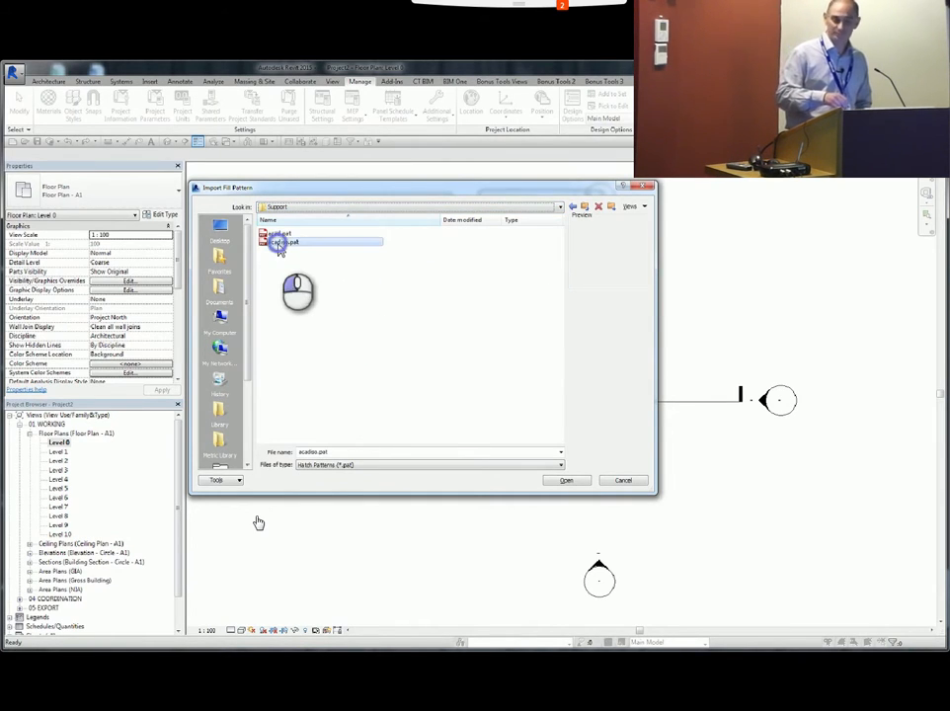
{"action": "left_click", "coordinate": [565, 480]}
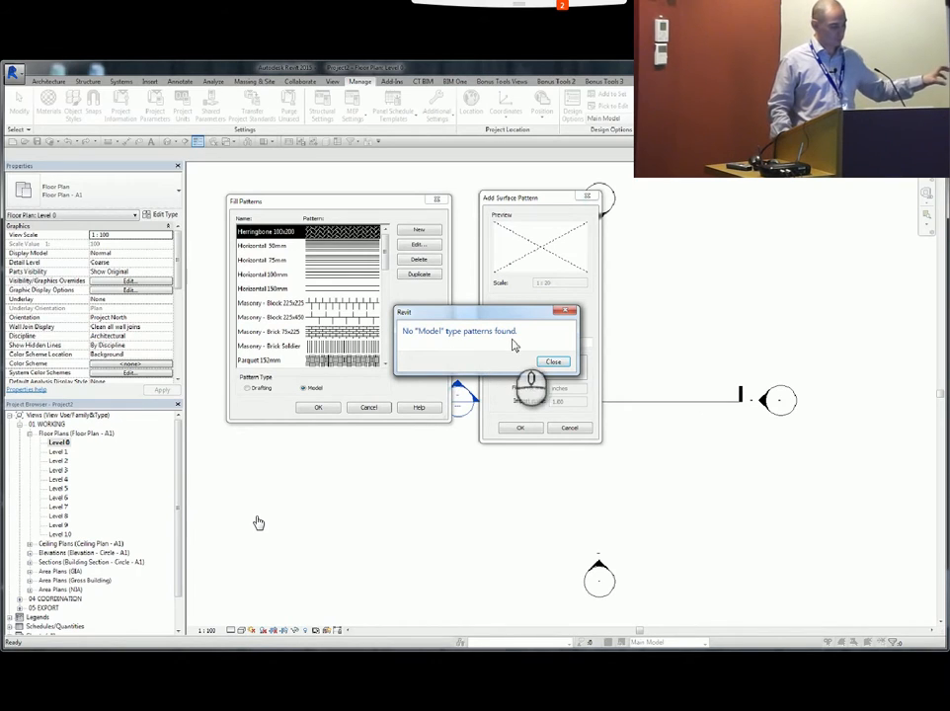
{"action": "left_click", "coordinate": [553, 362]}
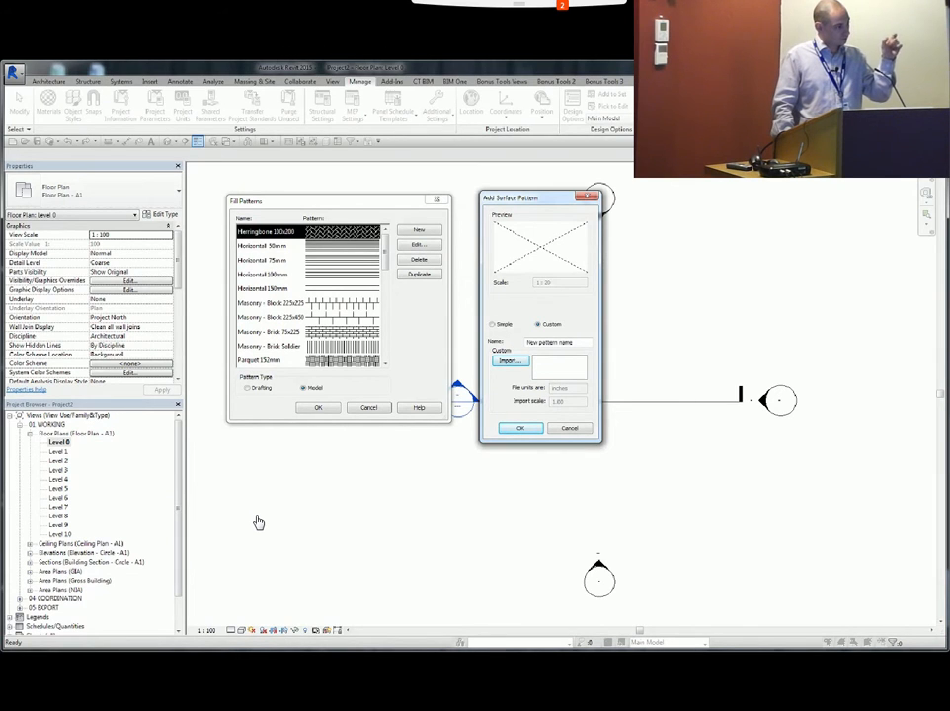
Step: Switch to the AutoCAD 2015 Support folder, open acadiso.pat in Notepad and highlight the ANGLE pattern's header line
{"action": "key", "text": "alt+Tab"}
{"action": "left_click", "coordinate": [283, 336]}
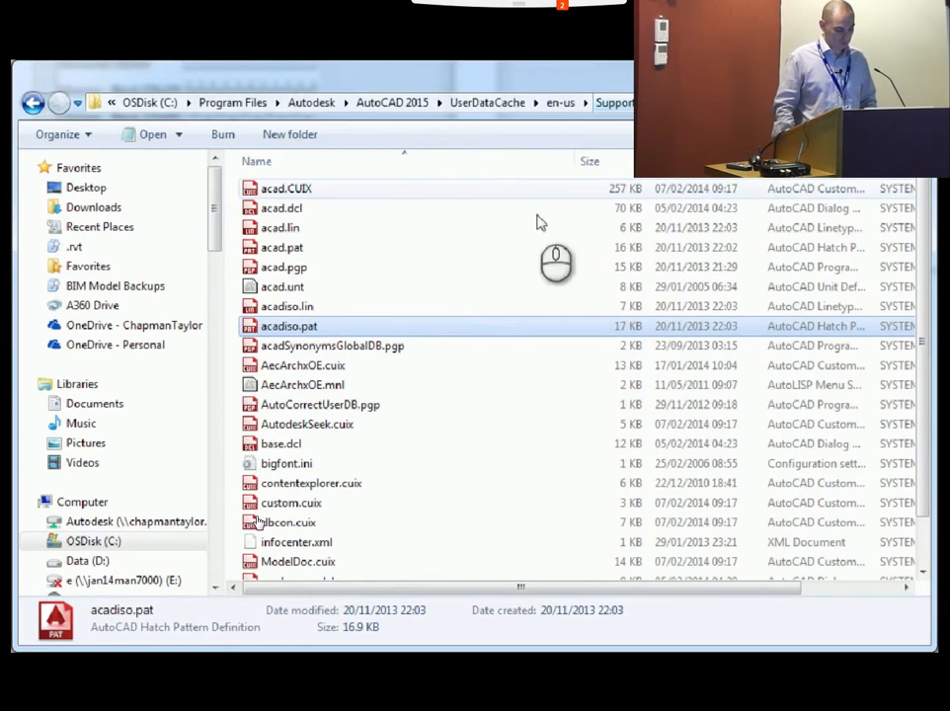
{"action": "double_click", "coordinate": [281, 326]}
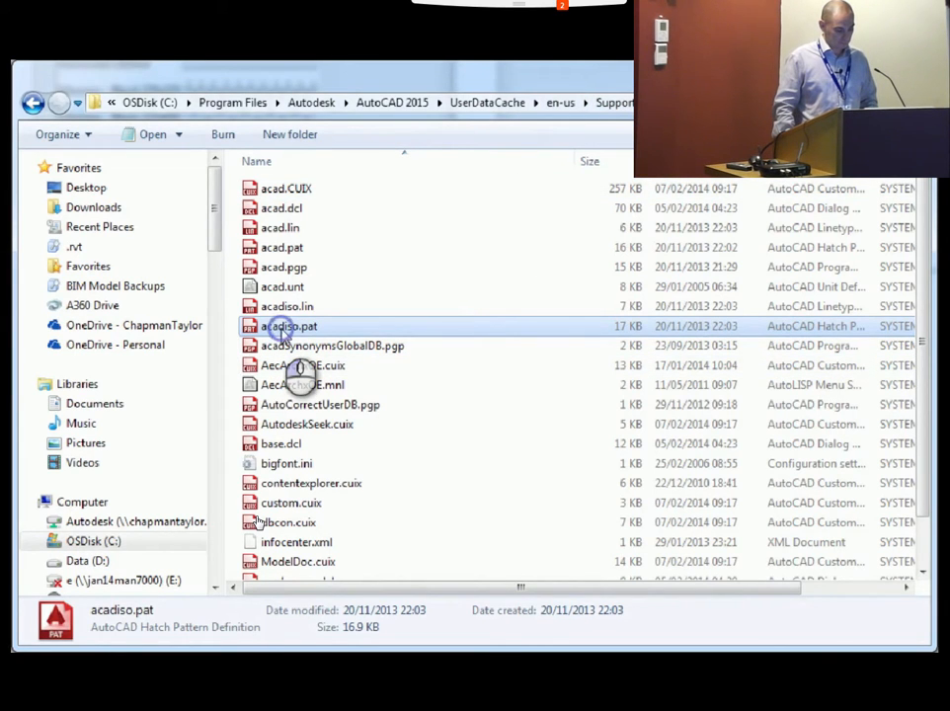
{"action": "left_click_drag", "start_coordinate": [97, 259], "coordinate": [183, 259]}
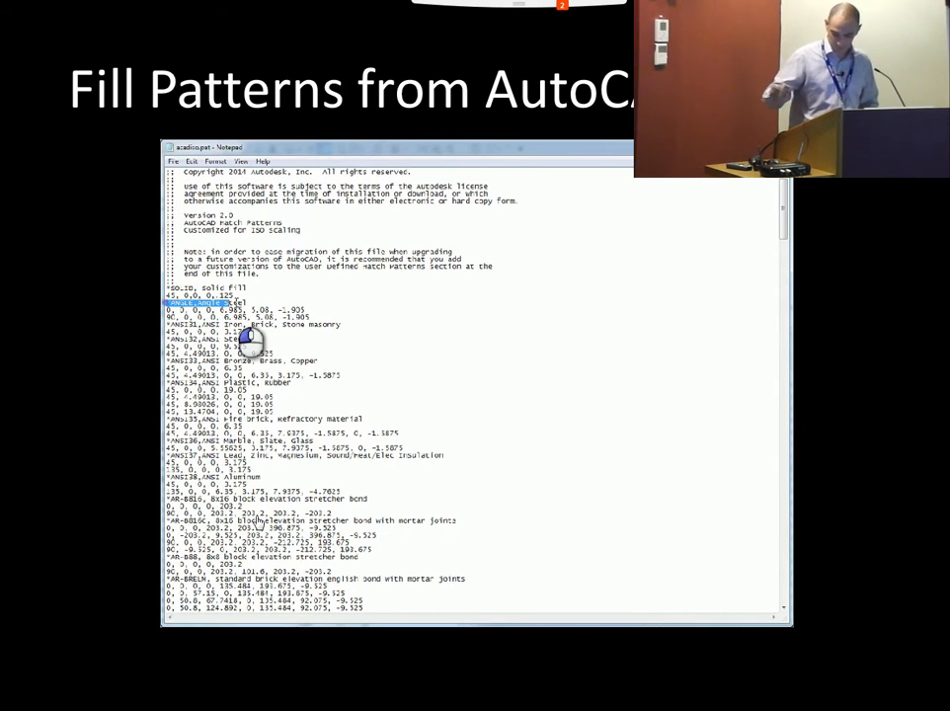
Step: End the slide show and switch to Revit with the Level 0 floor plan of Parking Bays.rvt active
{"action": "mouse_move", "coordinate": [551, 480]}
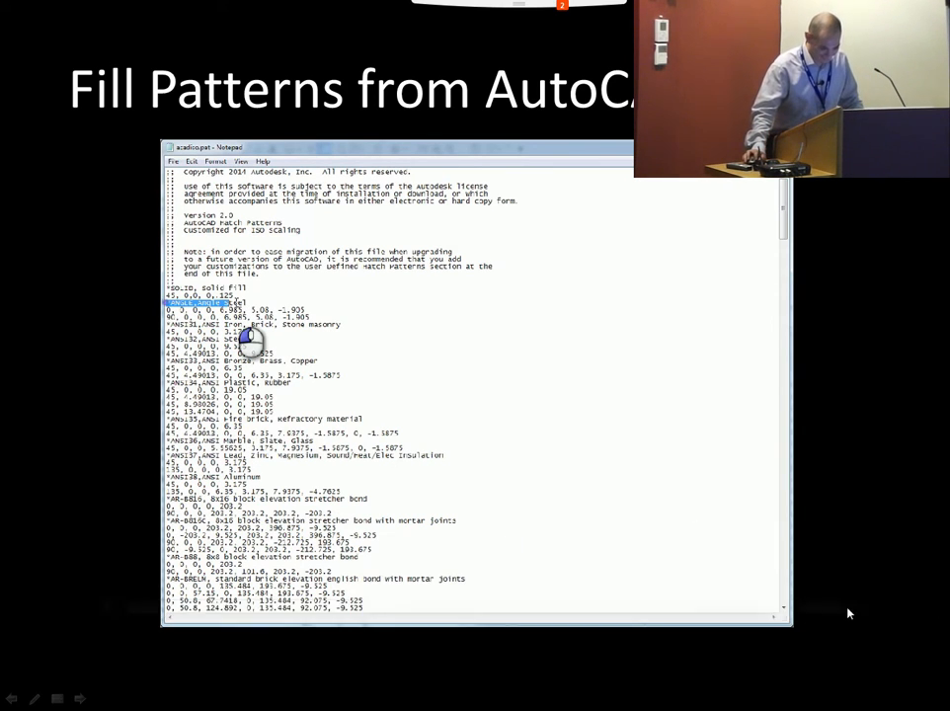
{"action": "key", "text": "Escape"}
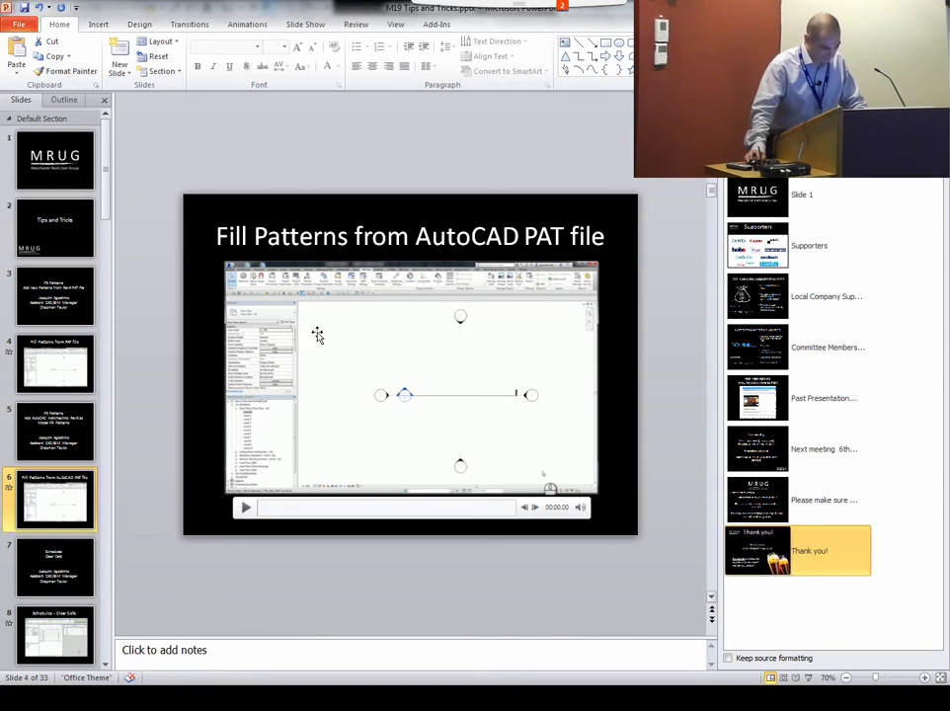
{"action": "key", "text": "alt+Tab"}
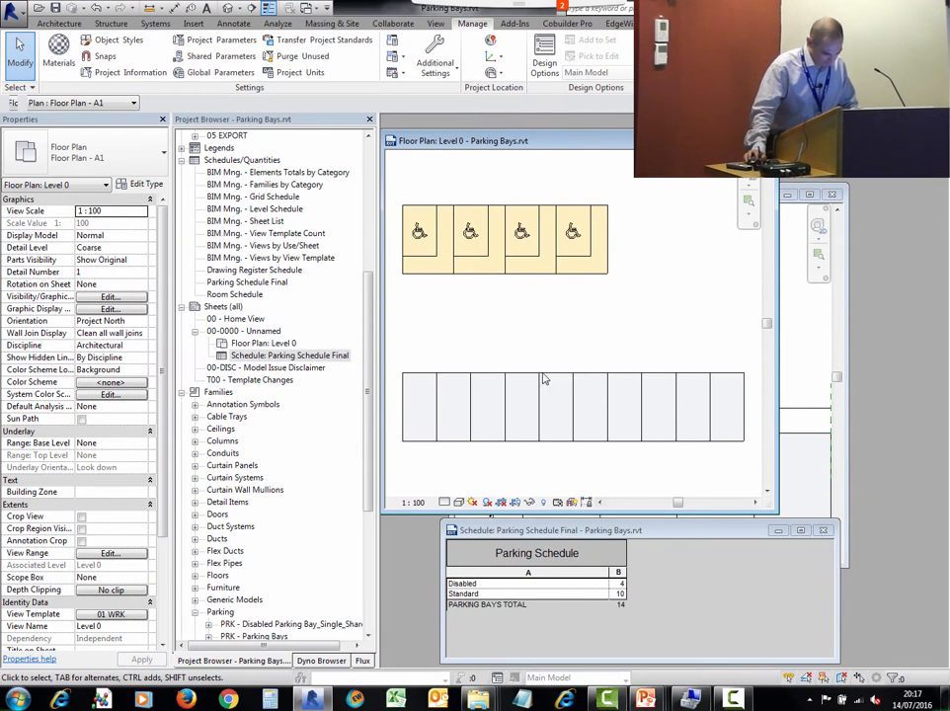
{"action": "left_click", "coordinate": [790, 318]}
{"action": "middle_click_drag", "start_coordinate": [731, 324], "coordinate": [682, 294]}
{"action": "left_click", "coordinate": [484, 177]}
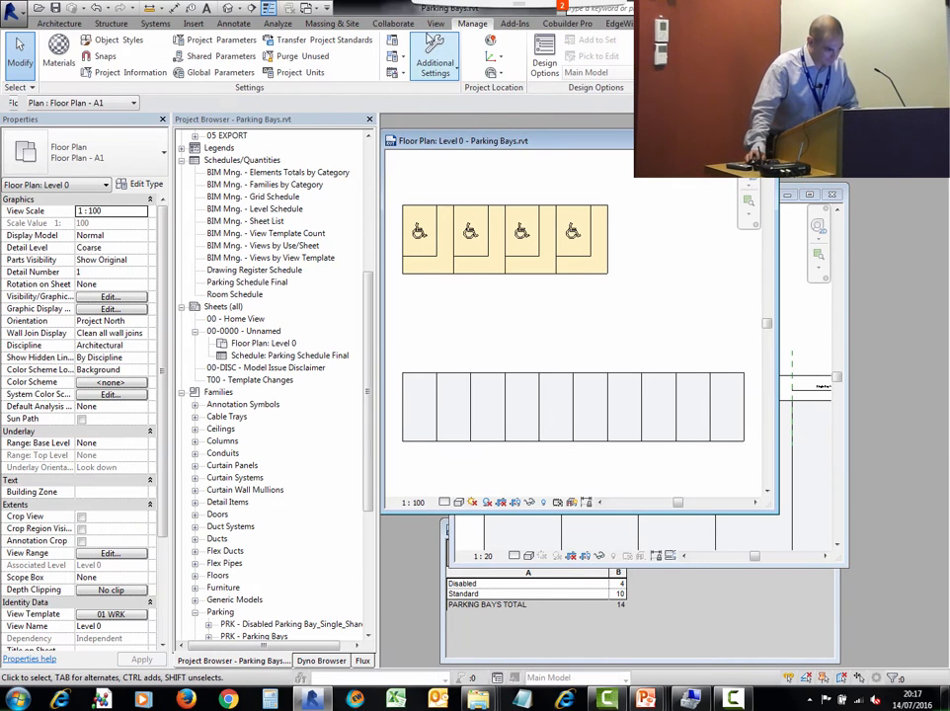
Step: Open the project's fill patterns, select the Model pattern type and create a new surface pattern set to Custom
{"action": "left_click", "coordinate": [435, 64]}
{"action": "left_click", "coordinate": [449, 95]}
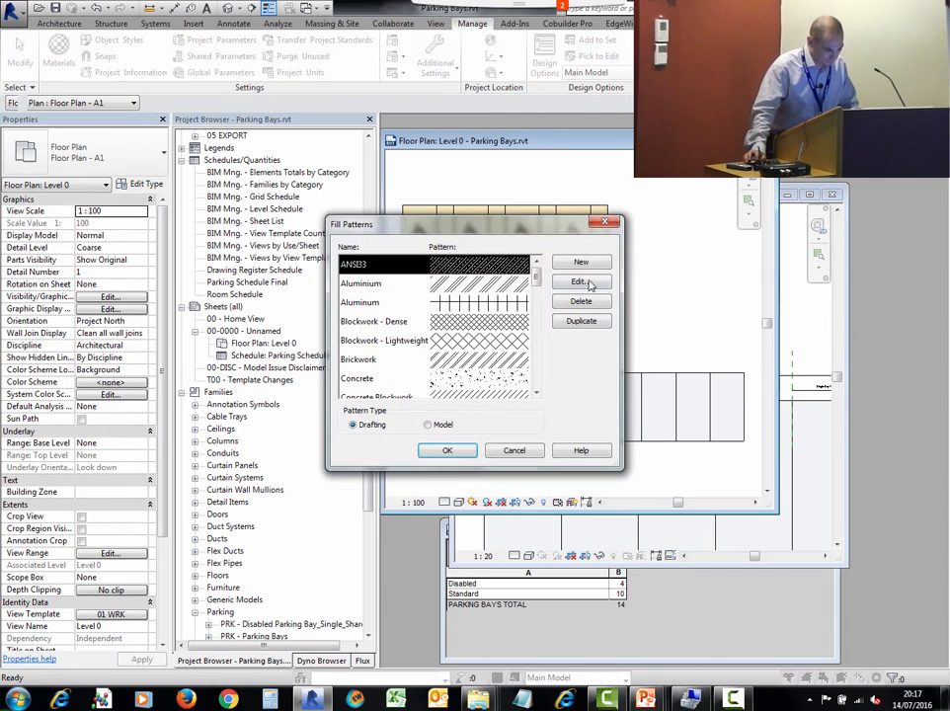
{"action": "left_click", "coordinate": [426, 424]}
{"action": "left_click", "coordinate": [578, 262]}
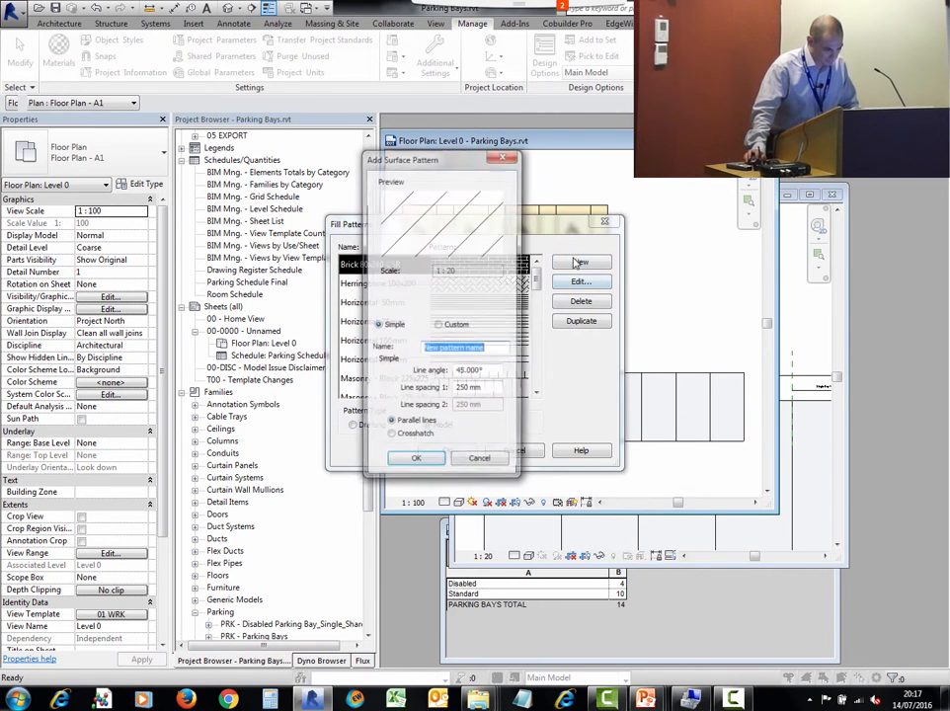
{"action": "left_click_drag", "start_coordinate": [414, 156], "coordinate": [350, 134]}
{"action": "left_click", "coordinate": [373, 301]}
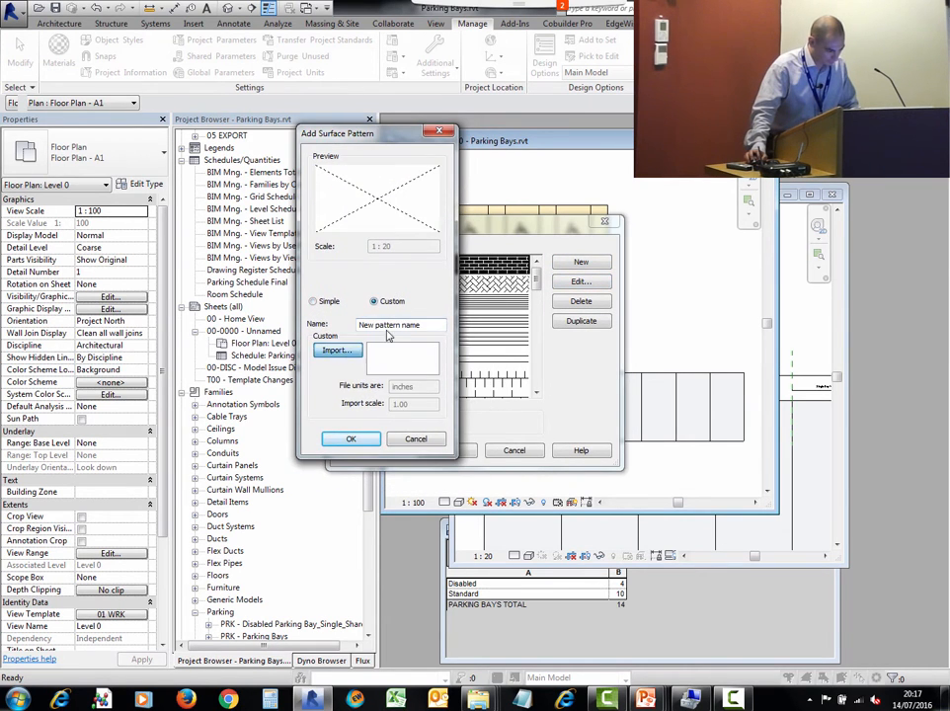
Step: Begin importing a custom pattern and browse to Program Files\Autodesk\AutoCAD 2016\UserDataCache\en-us\Support on the C: drive
{"action": "left_click", "coordinate": [337, 351]}
{"action": "left_click", "coordinate": [523, 246]}
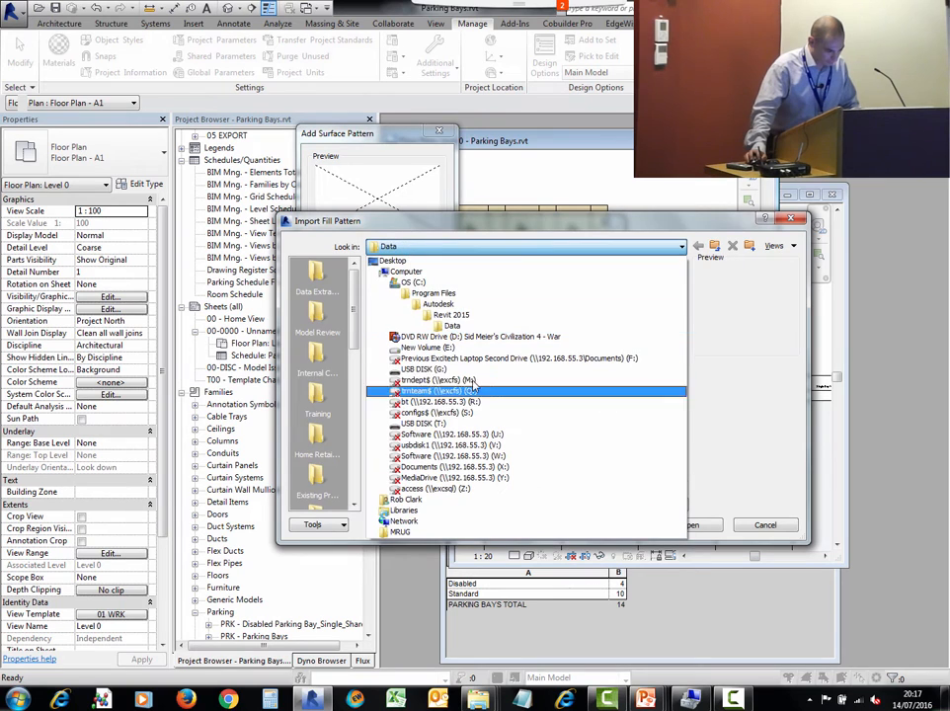
{"action": "left_click", "coordinate": [439, 304]}
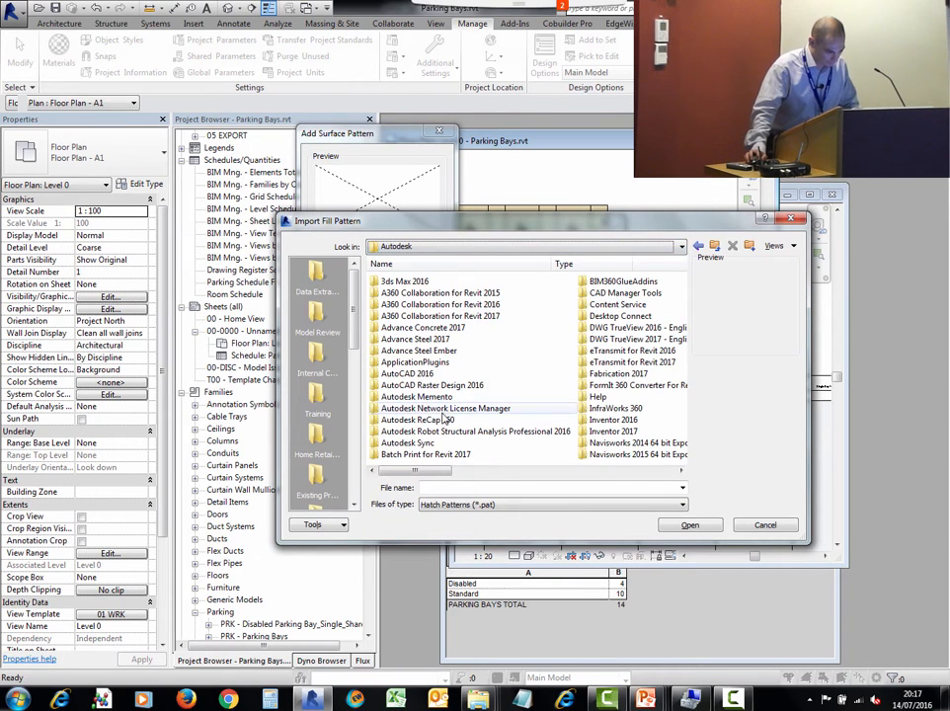
{"action": "double_click", "coordinate": [420, 374]}
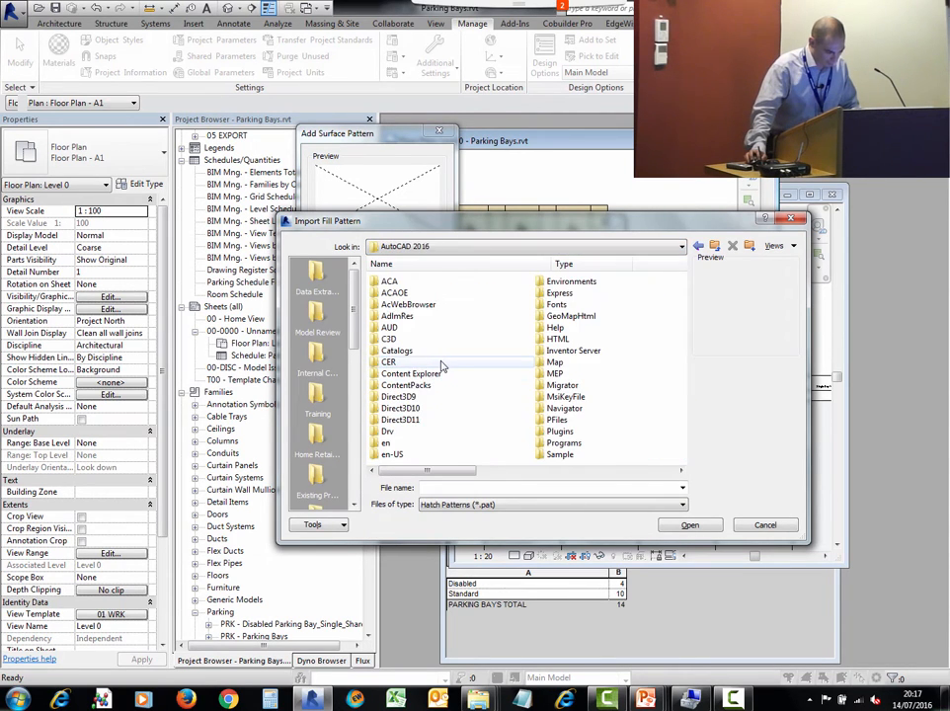
{"action": "left_click", "coordinate": [575, 433]}
{"action": "key", "text": "u"}
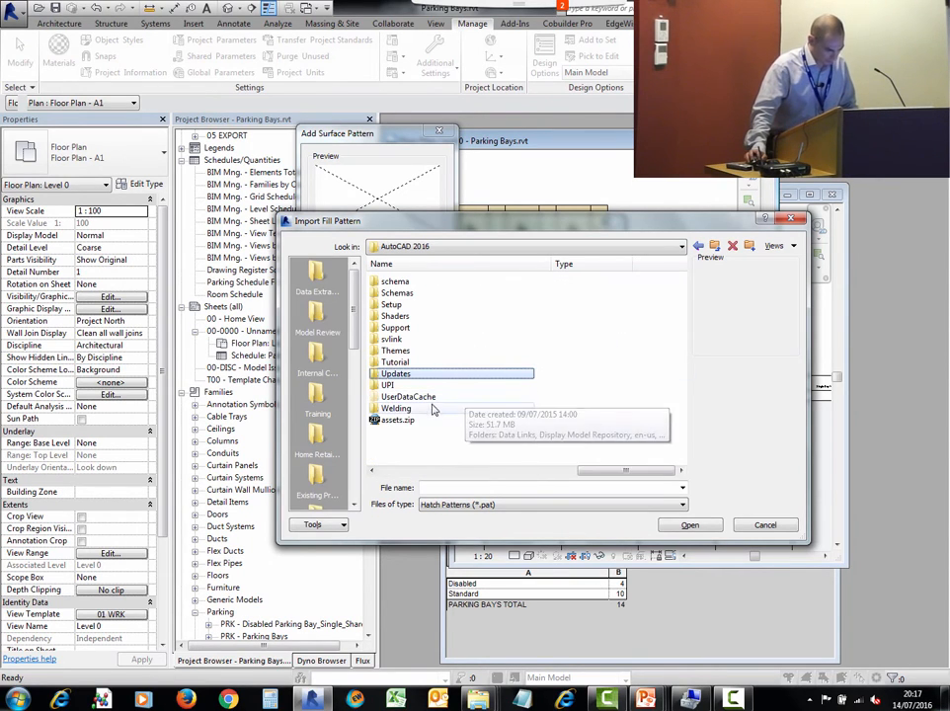
{"action": "double_click", "coordinate": [491, 399]}
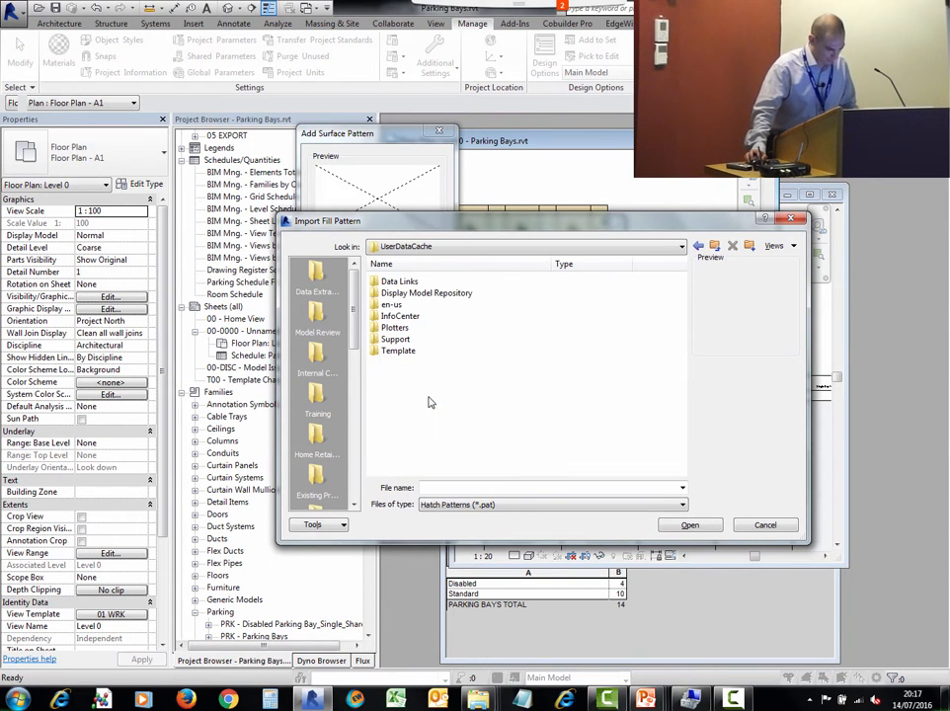
{"action": "double_click", "coordinate": [391, 304]}
{"action": "double_click", "coordinate": [395, 282]}
Step: Try to import acadiso.pat as the custom model pattern source
{"action": "left_click", "coordinate": [401, 363]}
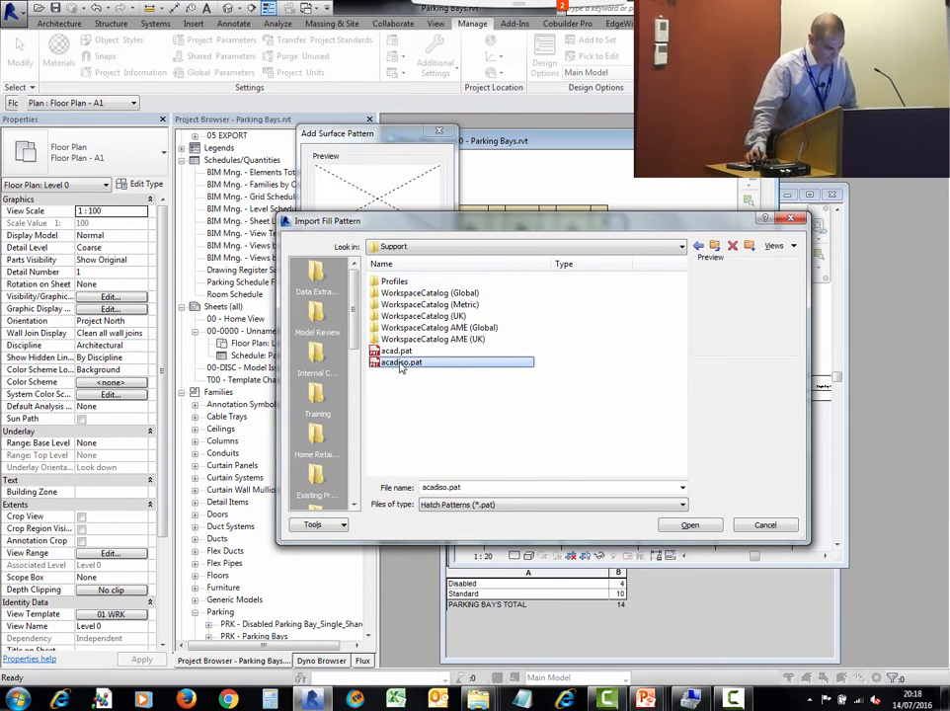
{"action": "double_click", "coordinate": [400, 363]}
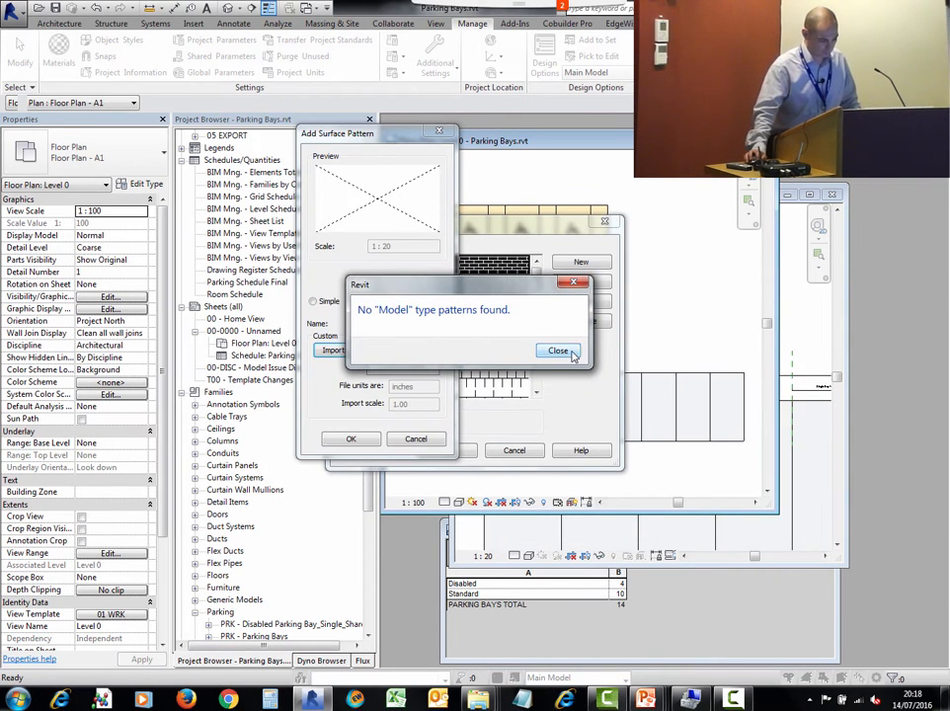
{"action": "left_click", "coordinate": [569, 352]}
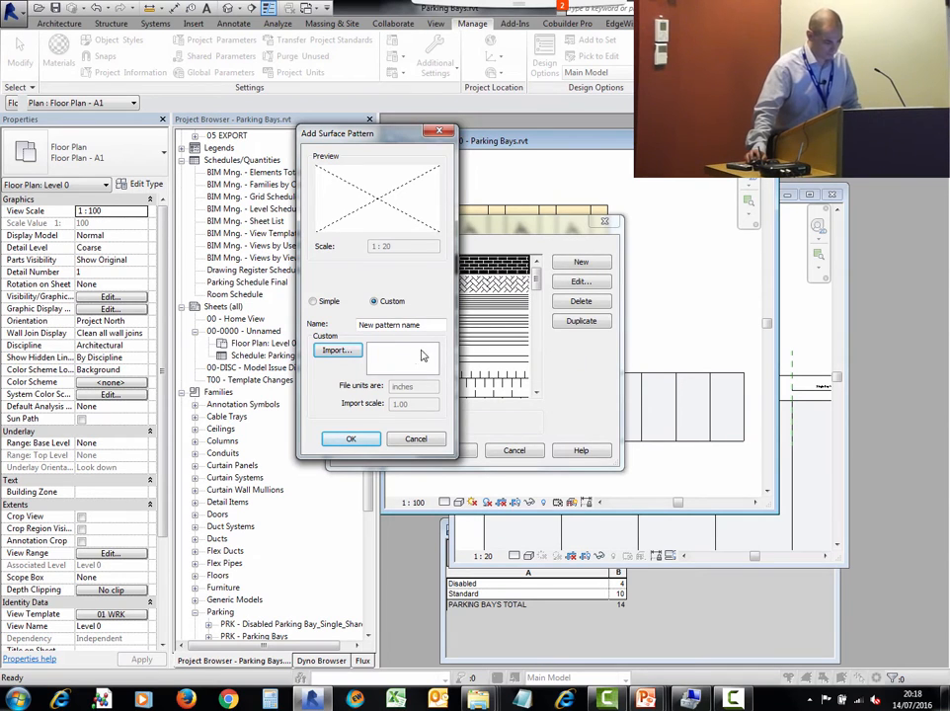
Step: Start another custom pattern import and open acadiso.pat from the Support folder for text editing in Notepad
{"action": "left_click", "coordinate": [337, 350]}
{"action": "double_click", "coordinate": [395, 363]}
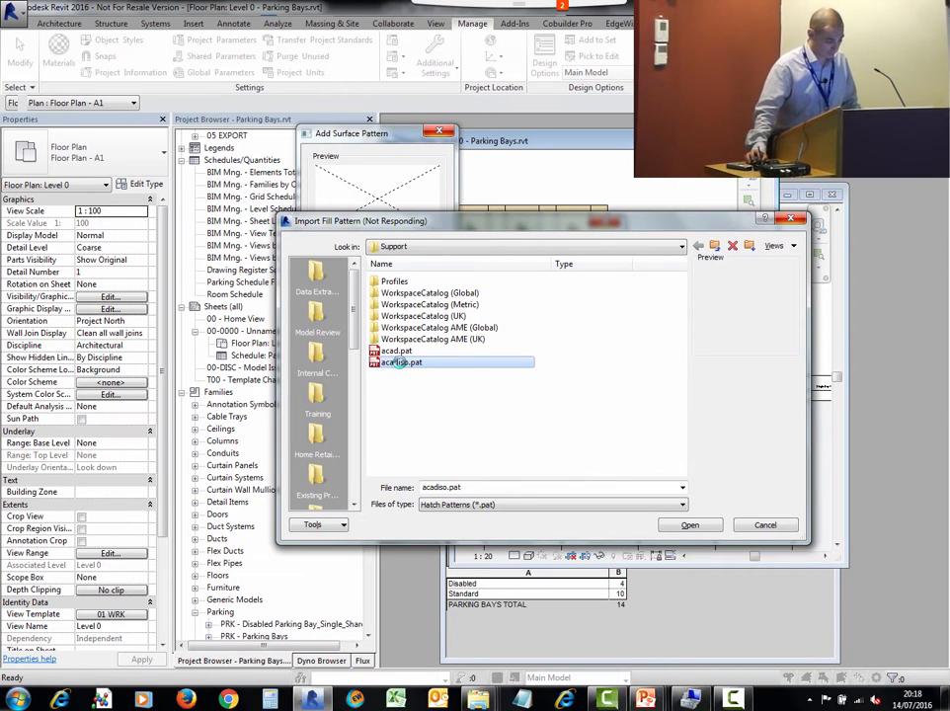
{"action": "right_click", "coordinate": [399, 363]}
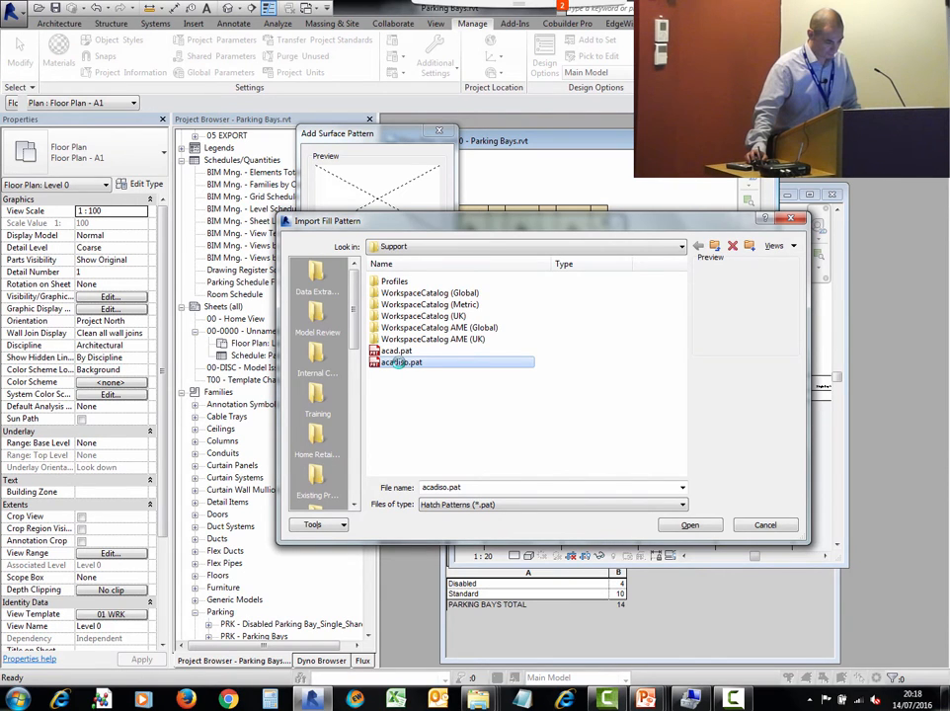
{"action": "right_click", "coordinate": [399, 362]}
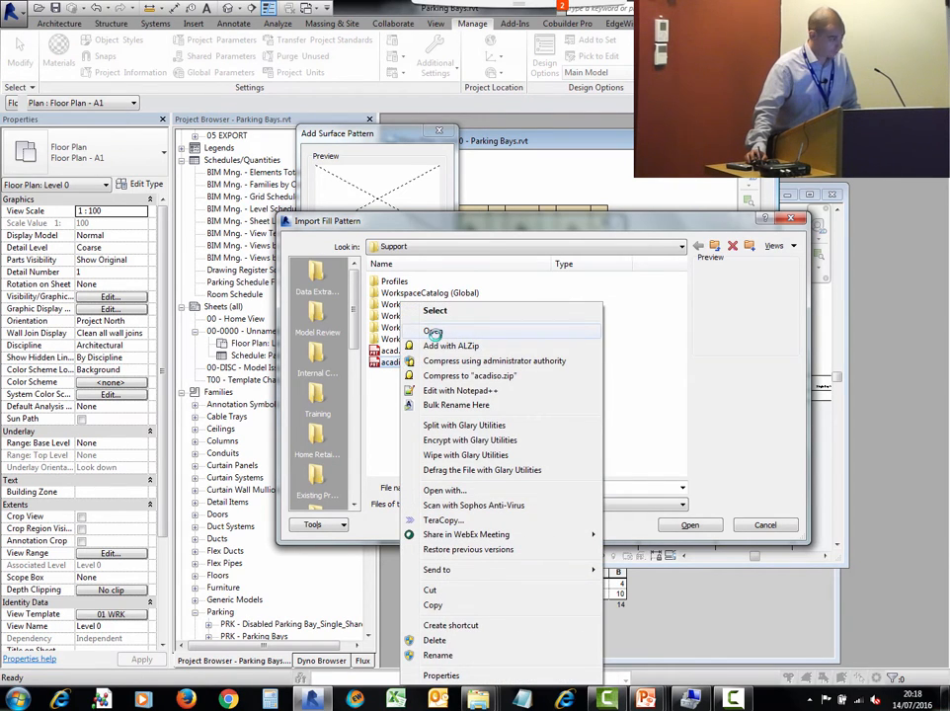
{"action": "left_click", "coordinate": [433, 332]}
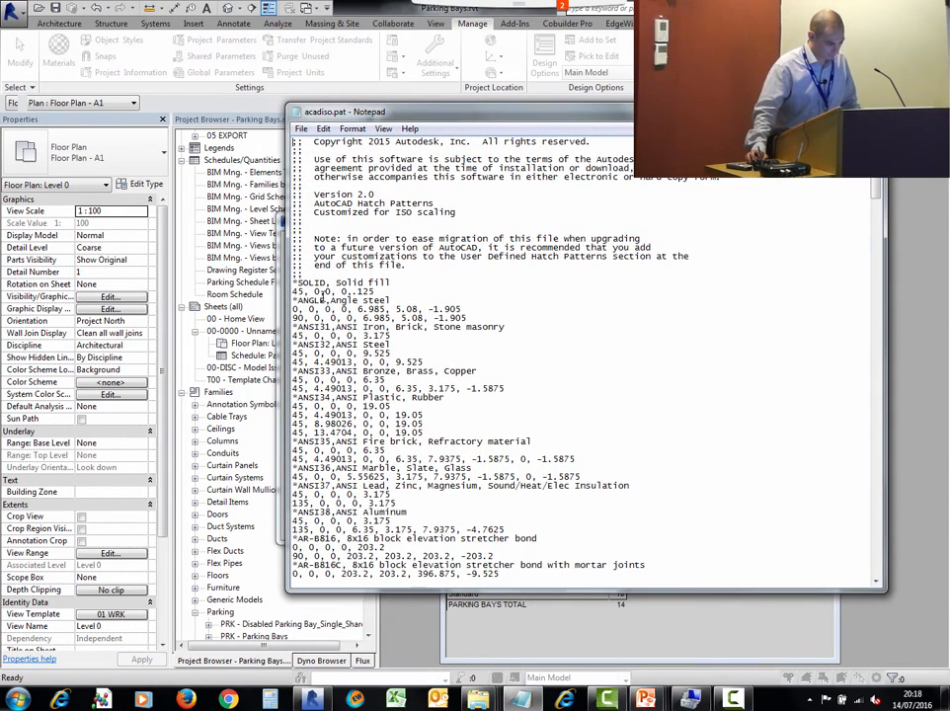
Step: Insert the line ;%TYPE=MODEL directly beneath the *ANGLE,Angle steel heading and review that pattern's definition lines
{"action": "left_click_drag", "start_coordinate": [293, 300], "coordinate": [407, 301]}
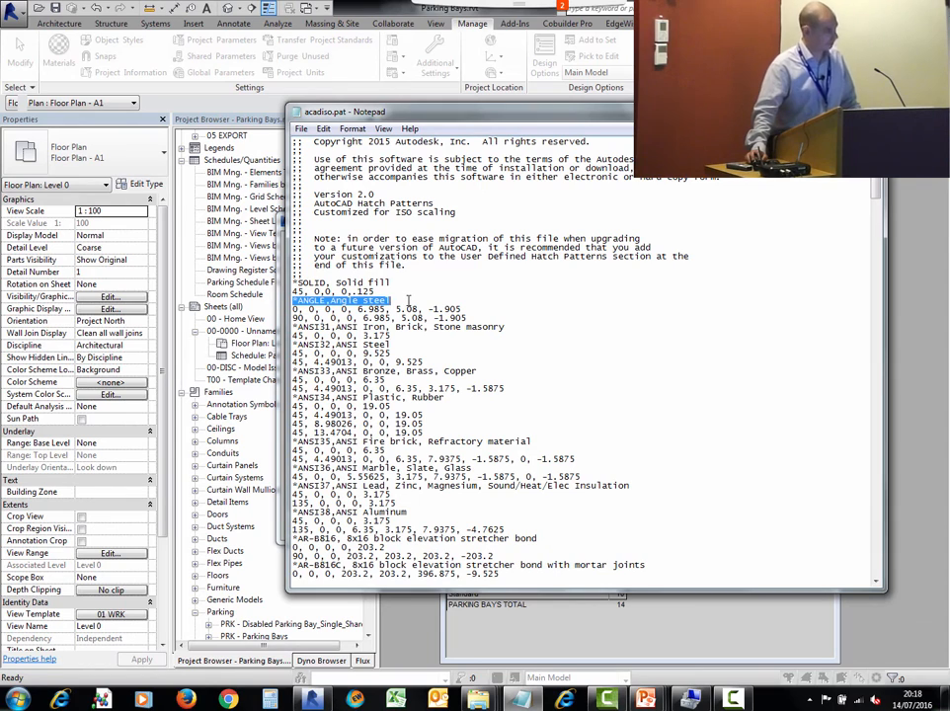
{"action": "left_click", "coordinate": [406, 295]}
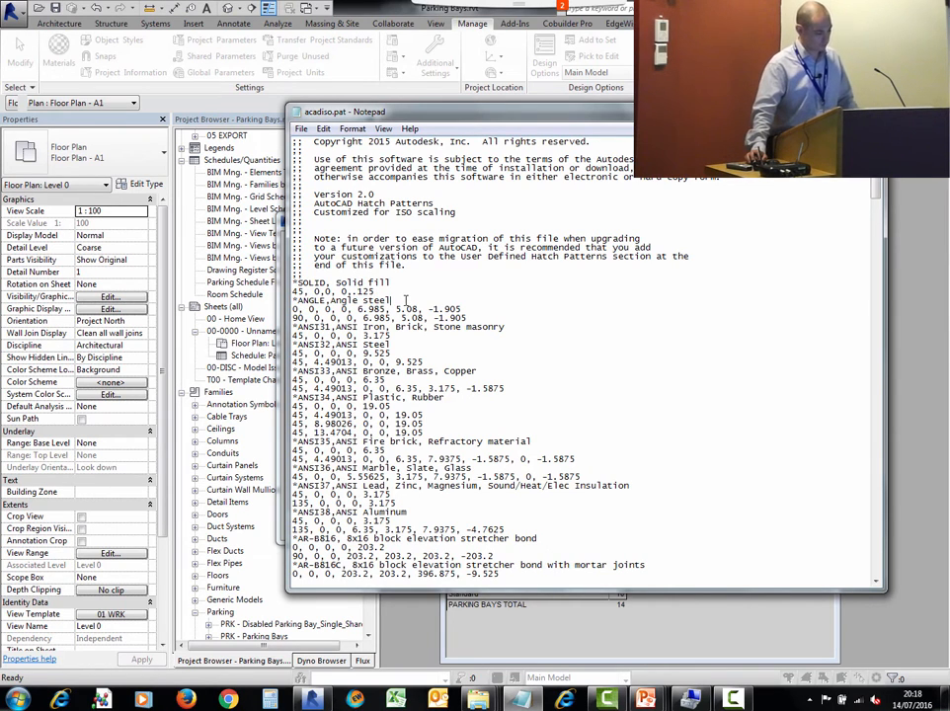
{"action": "key", "text": "Return"}
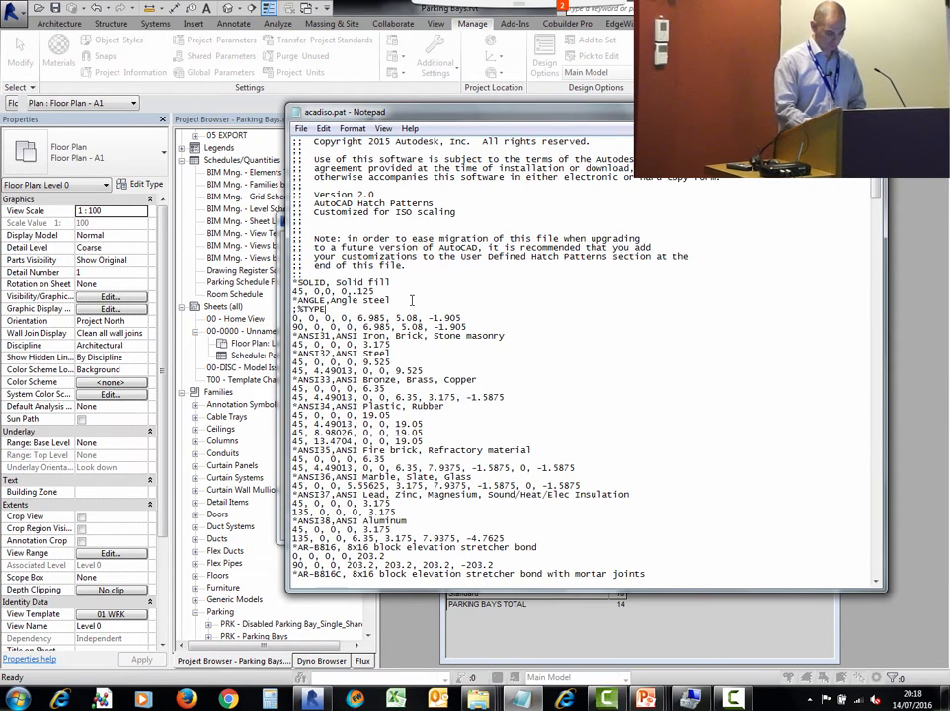
{"action": "type", "text": "MODEL"}
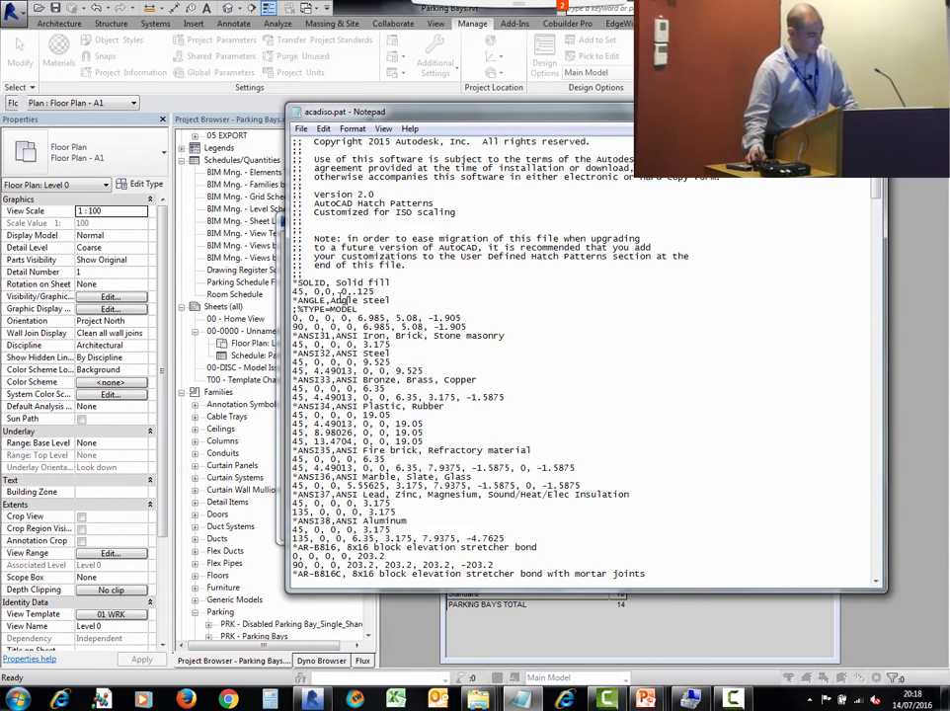
{"action": "left_click_drag", "start_coordinate": [293, 300], "coordinate": [398, 299]}
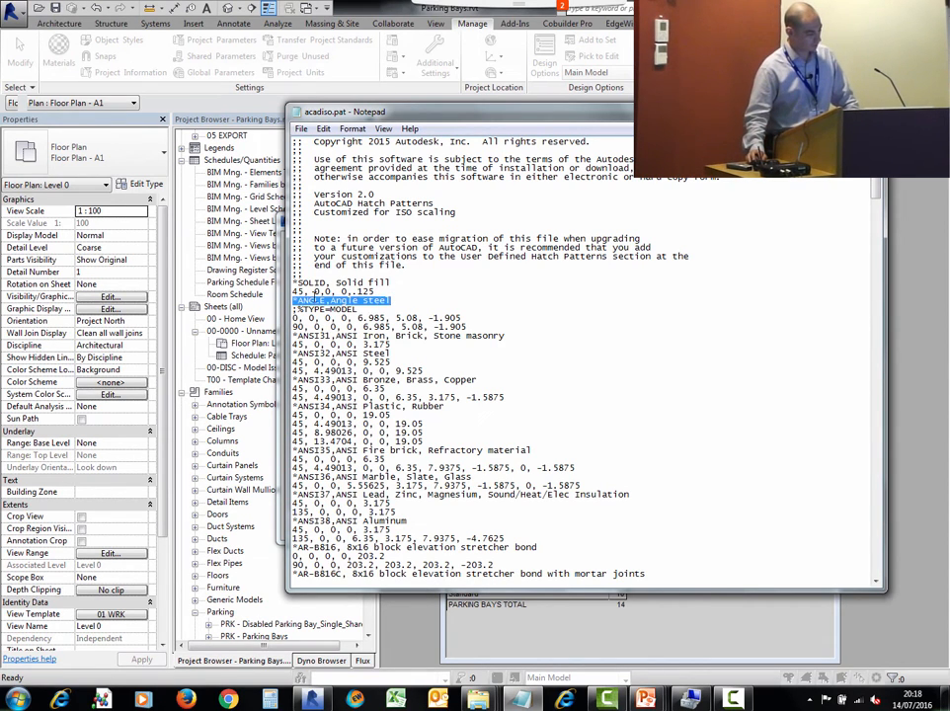
{"action": "left_click", "coordinate": [294, 300]}
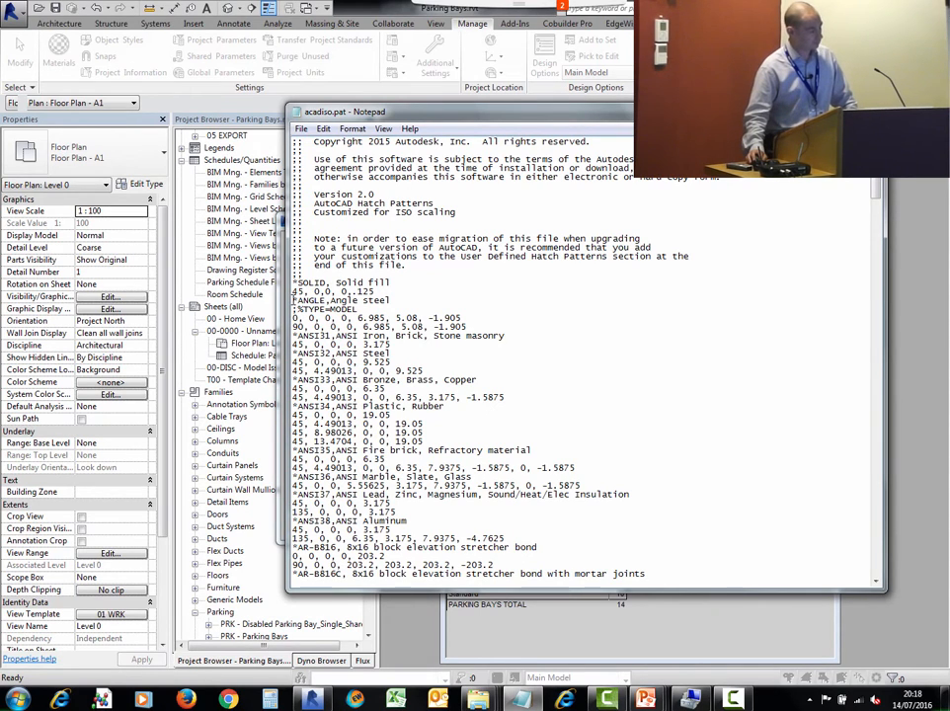
{"action": "left_click_drag", "start_coordinate": [294, 318], "coordinate": [476, 326]}
{"action": "left_click", "coordinate": [377, 311]}
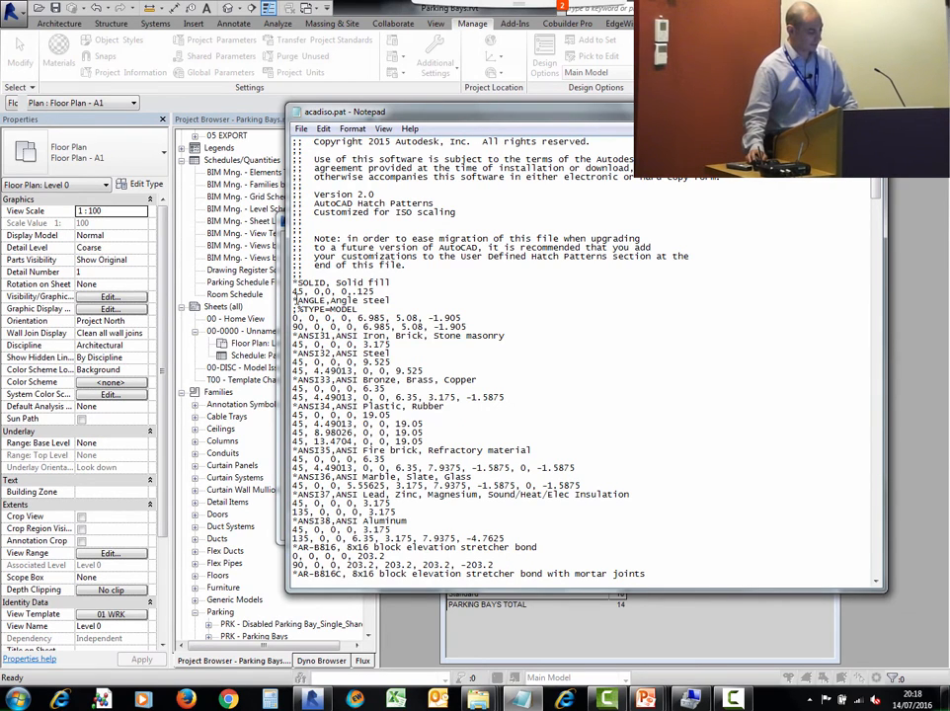
{"action": "left_click_drag", "start_coordinate": [294, 300], "coordinate": [301, 300]}
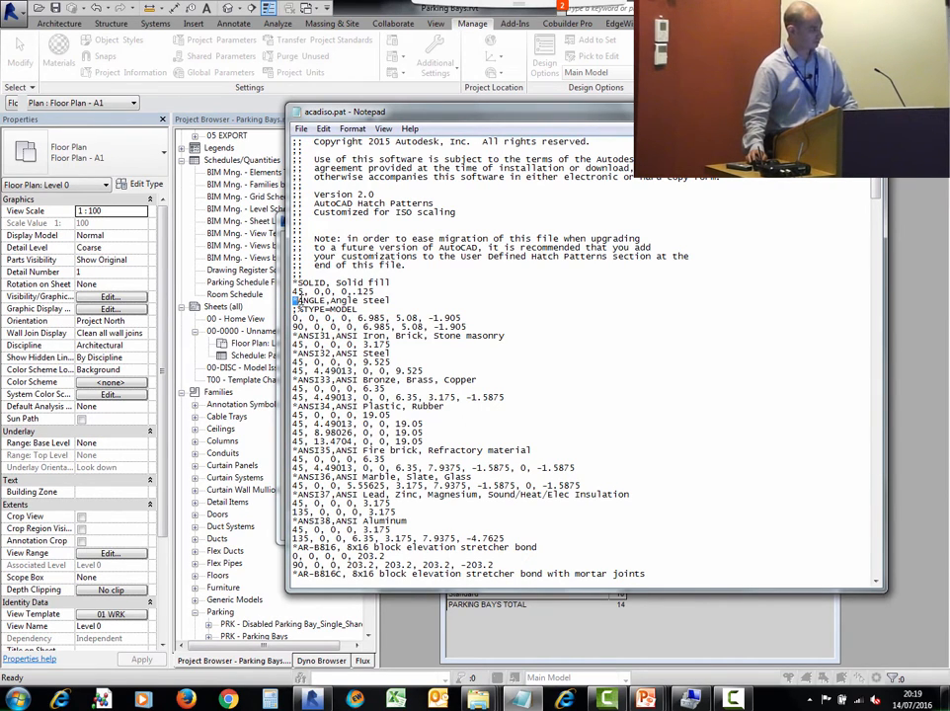
{"action": "left_click", "coordinate": [315, 302]}
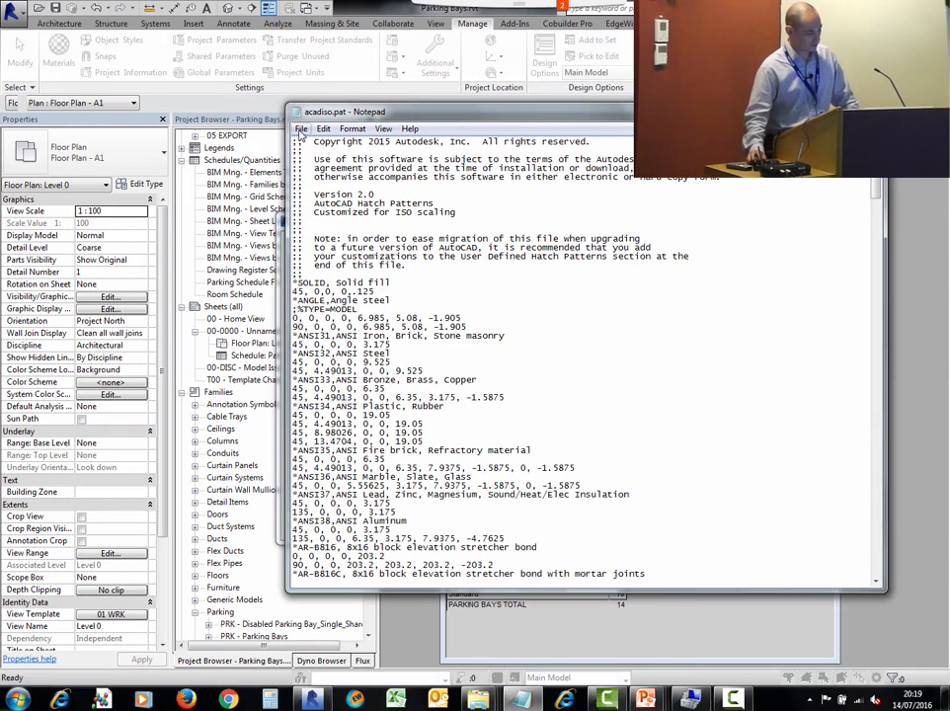
Step: Save a copy of the edited pattern file to the Desktop as acadiso.pat
{"action": "left_click", "coordinate": [300, 129]}
{"action": "left_click", "coordinate": [318, 191]}
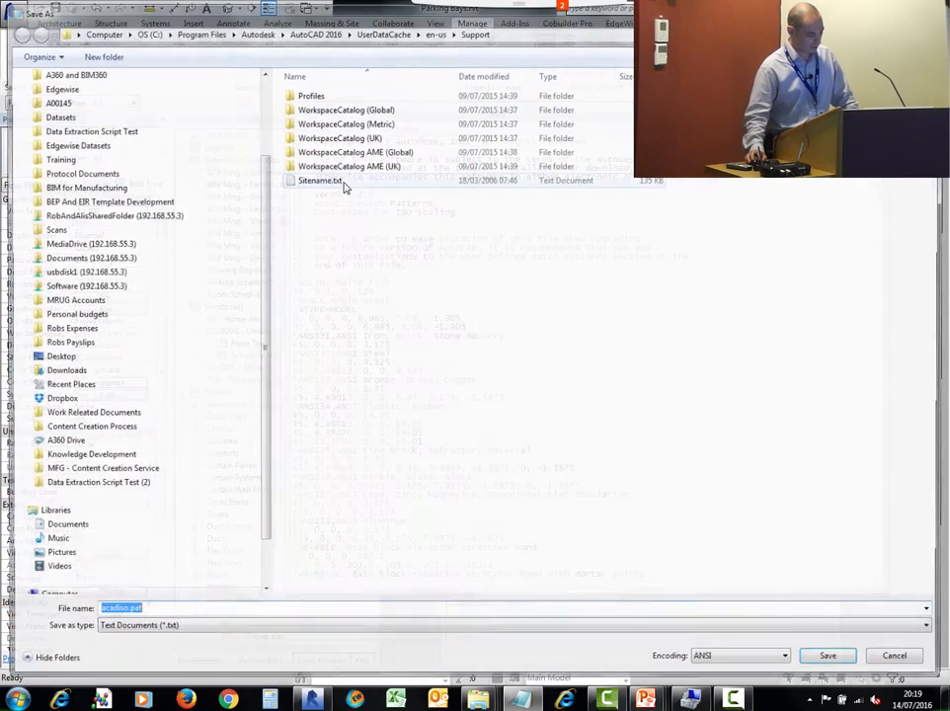
{"action": "scroll", "coordinate": [242, 207], "scroll_direction": "up", "scroll_amount": 3}
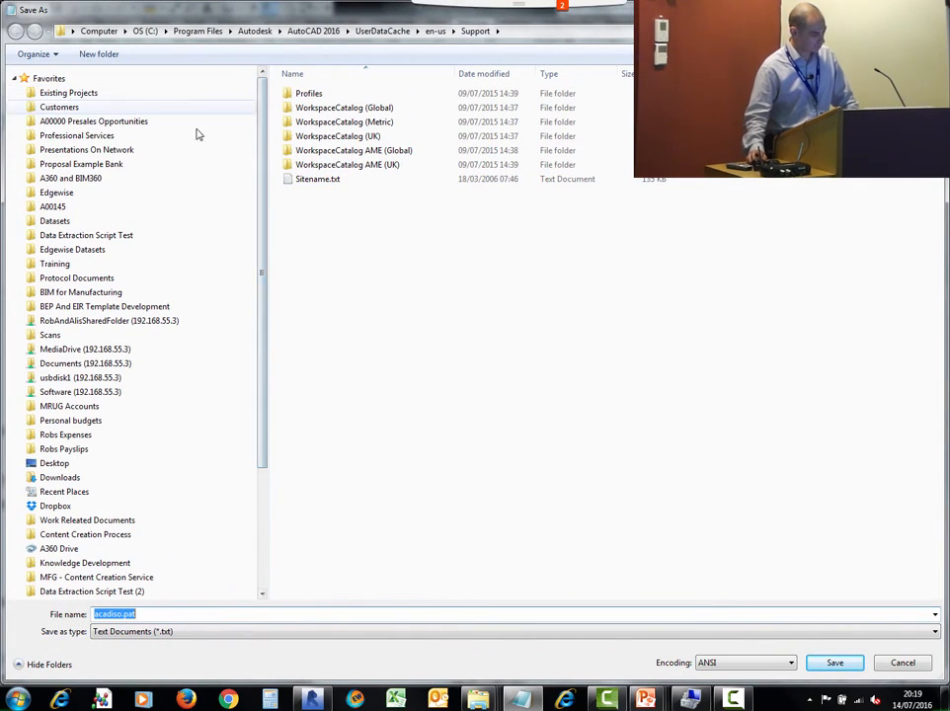
{"action": "left_click", "coordinate": [47, 468]}
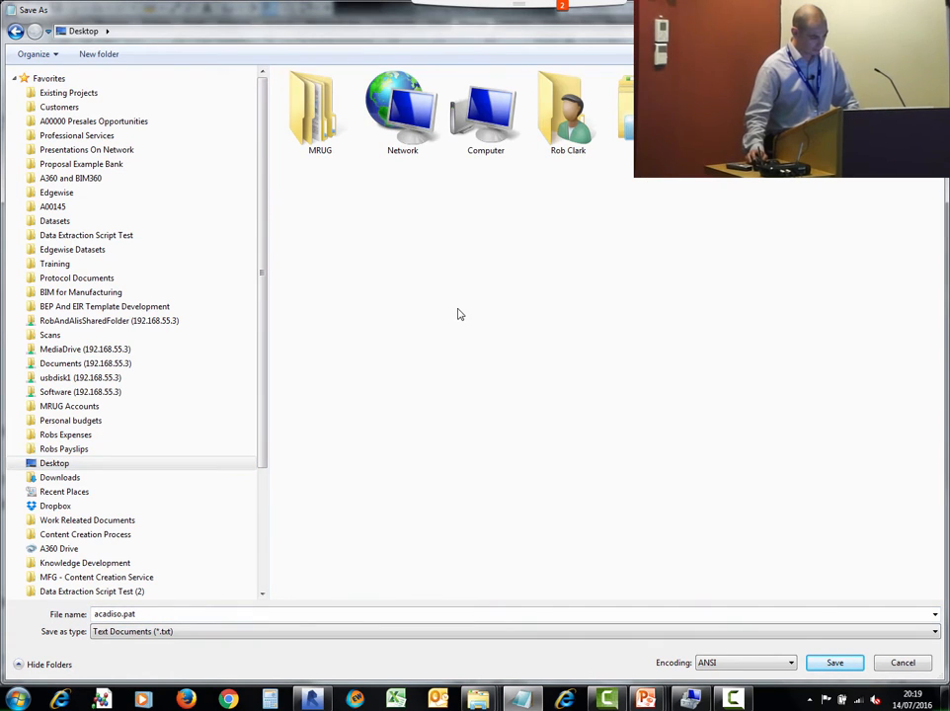
{"action": "scroll", "coordinate": [472, 326], "scroll_direction": "down", "scroll_amount": 3}
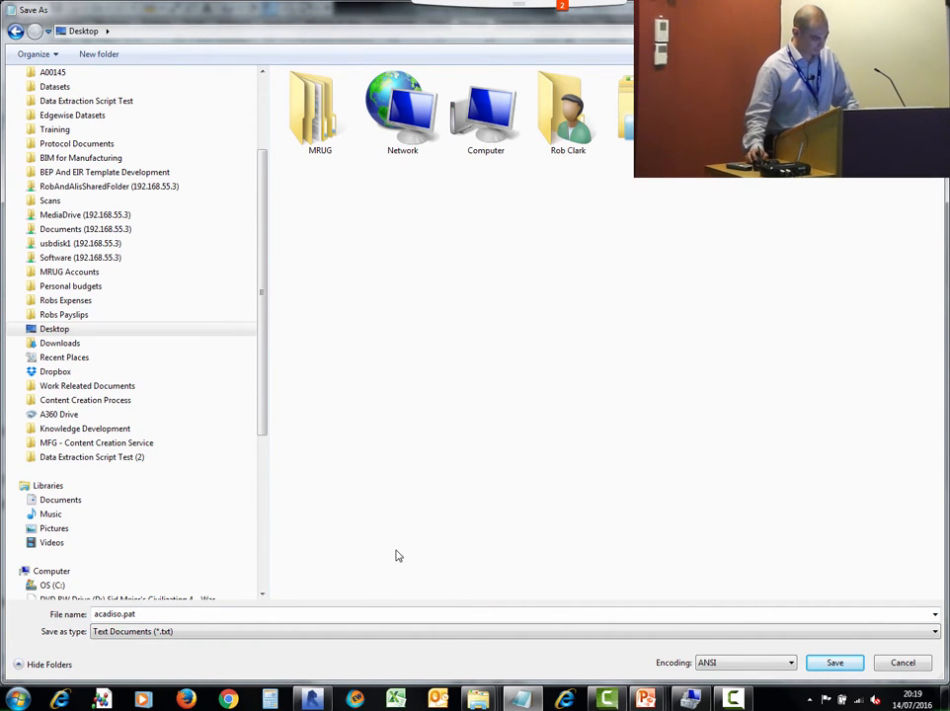
{"action": "left_click", "coordinate": [834, 662]}
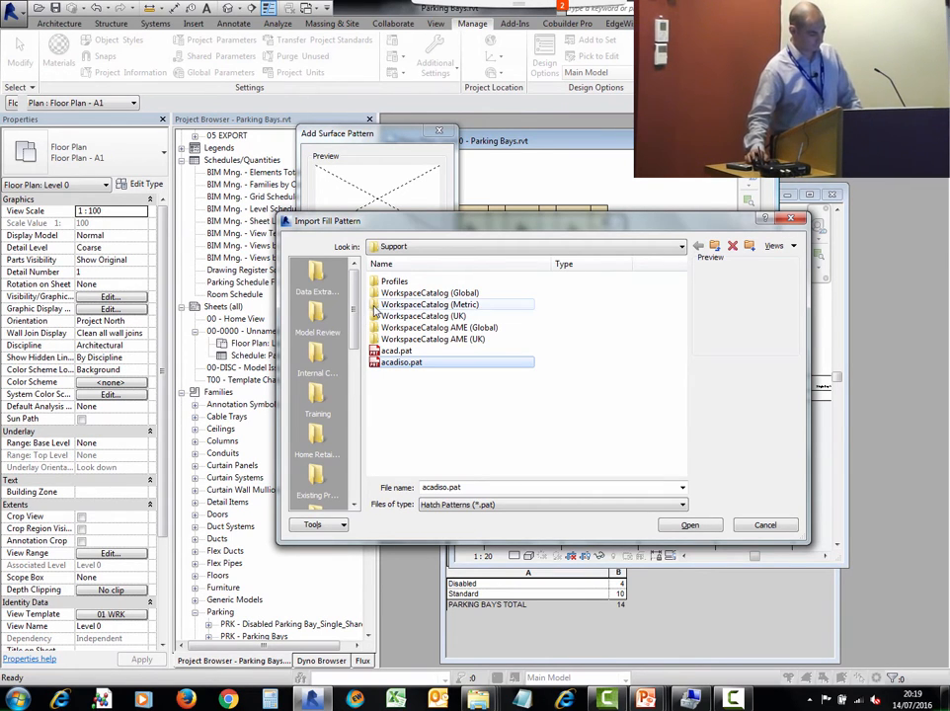
Step: Import acadiso.pat from the Desktop, add its ANGLE pattern to the project's model fill patterns and accept the list
{"action": "left_click_drag", "start_coordinate": [354, 312], "coordinate": [346, 381]}
{"action": "scroll", "coordinate": [347, 388], "scroll_direction": "down", "scroll_amount": 3}
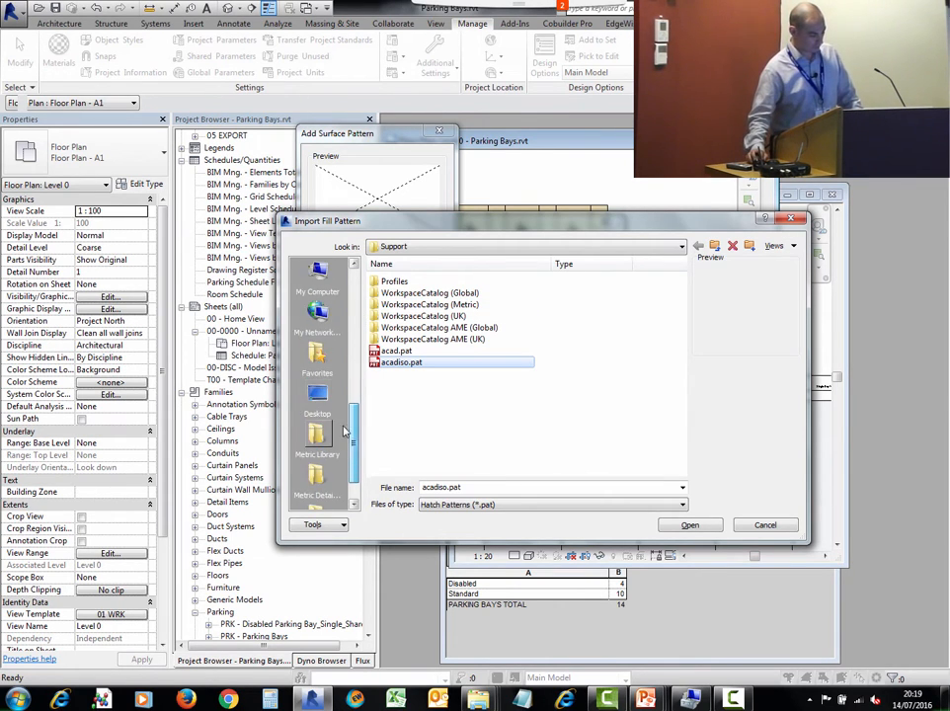
{"action": "left_click", "coordinate": [317, 396]}
{"action": "left_click", "coordinate": [394, 341]}
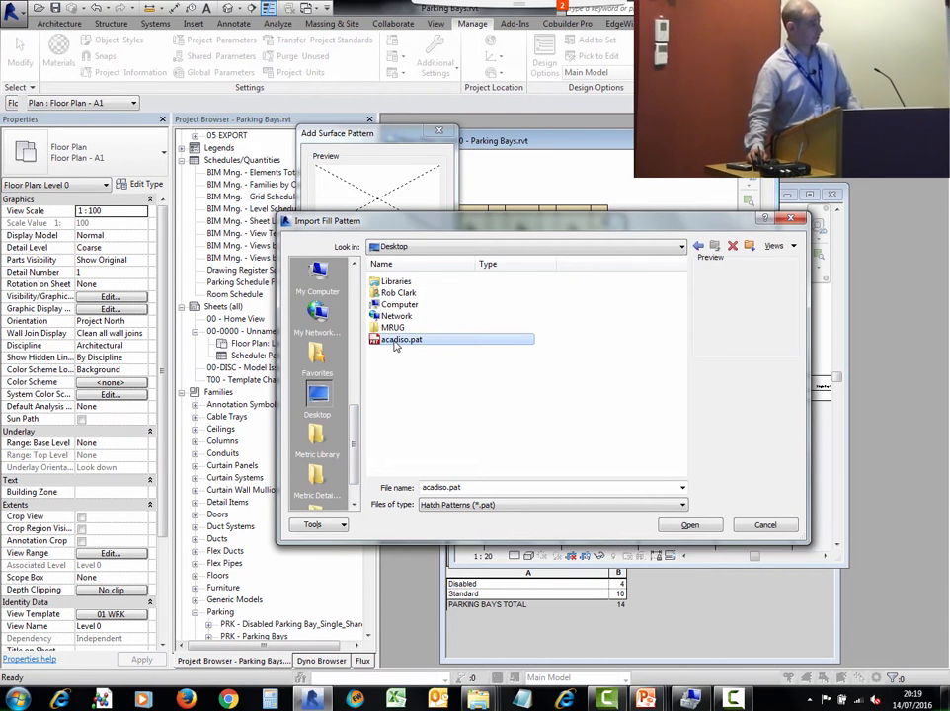
{"action": "left_click", "coordinate": [690, 524]}
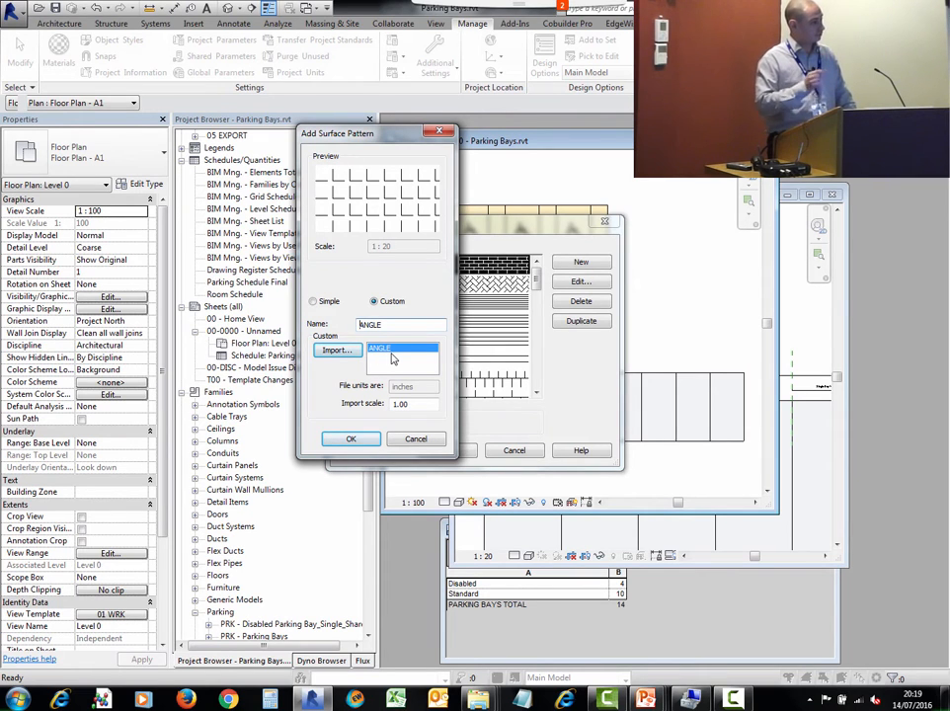
{"action": "left_click", "coordinate": [351, 440]}
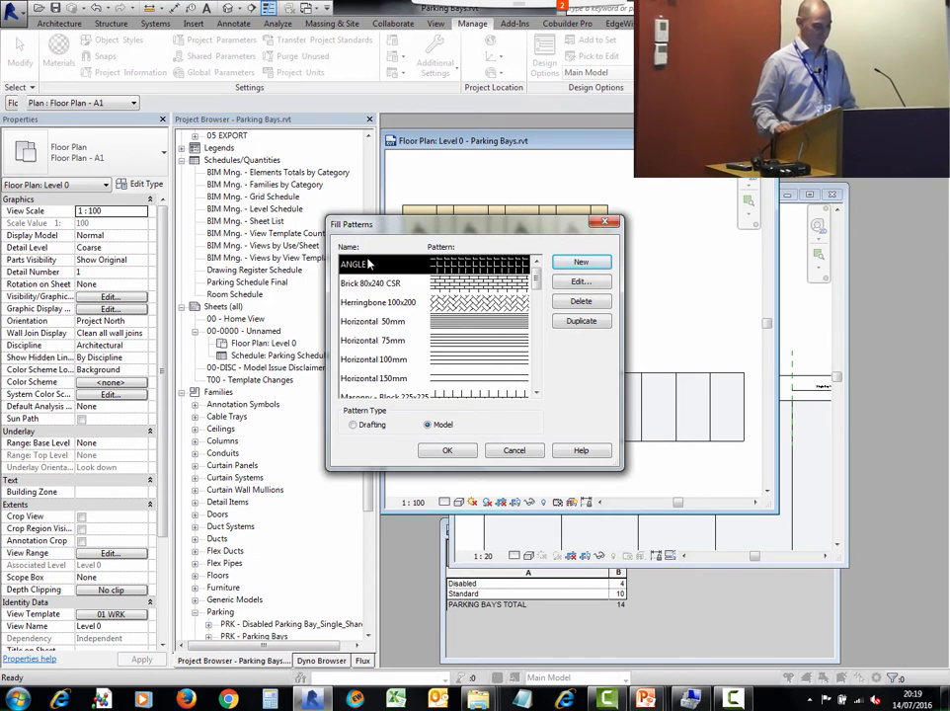
{"action": "left_click", "coordinate": [449, 449]}
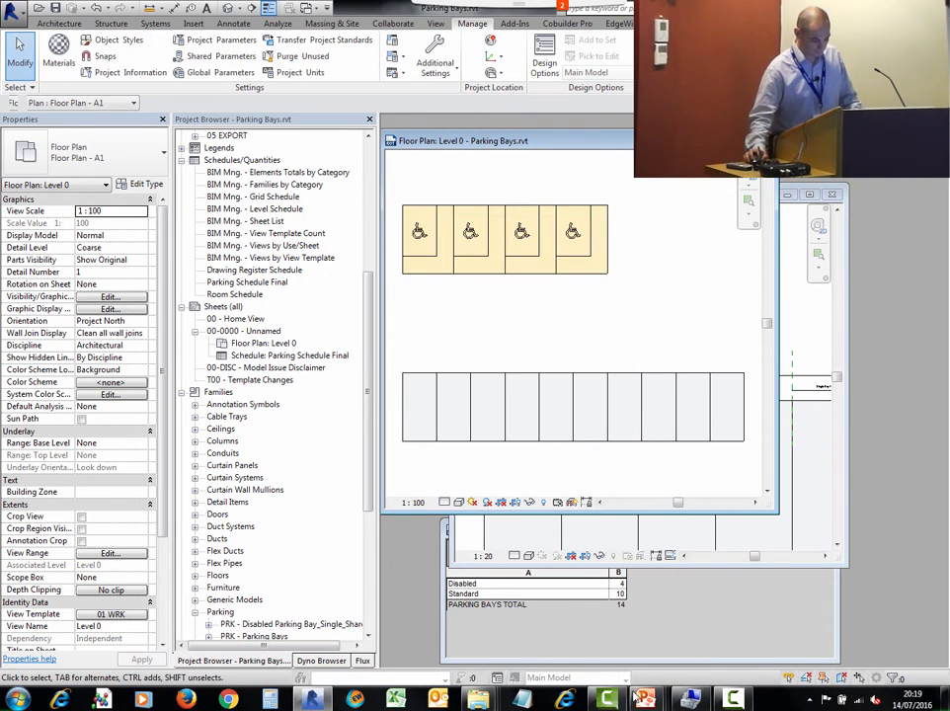
Step: Switch to PowerPoint, run the slide show from slide 6 and advance to the Schedules - Clear Cells video slide
{"action": "left_click", "coordinate": [647, 699]}
{"action": "left_click", "coordinate": [548, 613]}
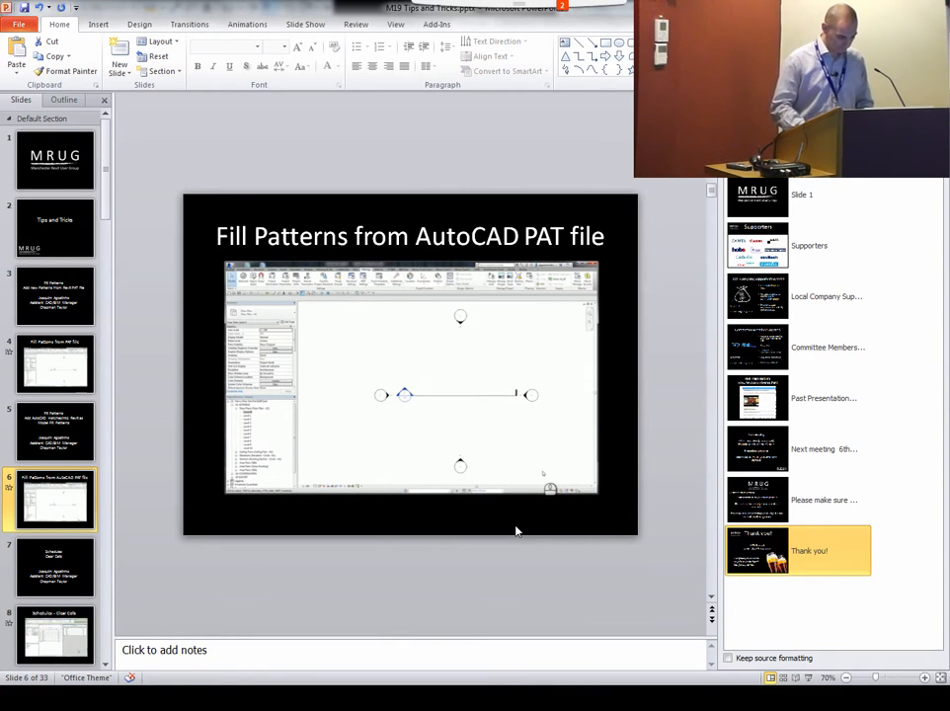
{"action": "left_click", "coordinate": [807, 680]}
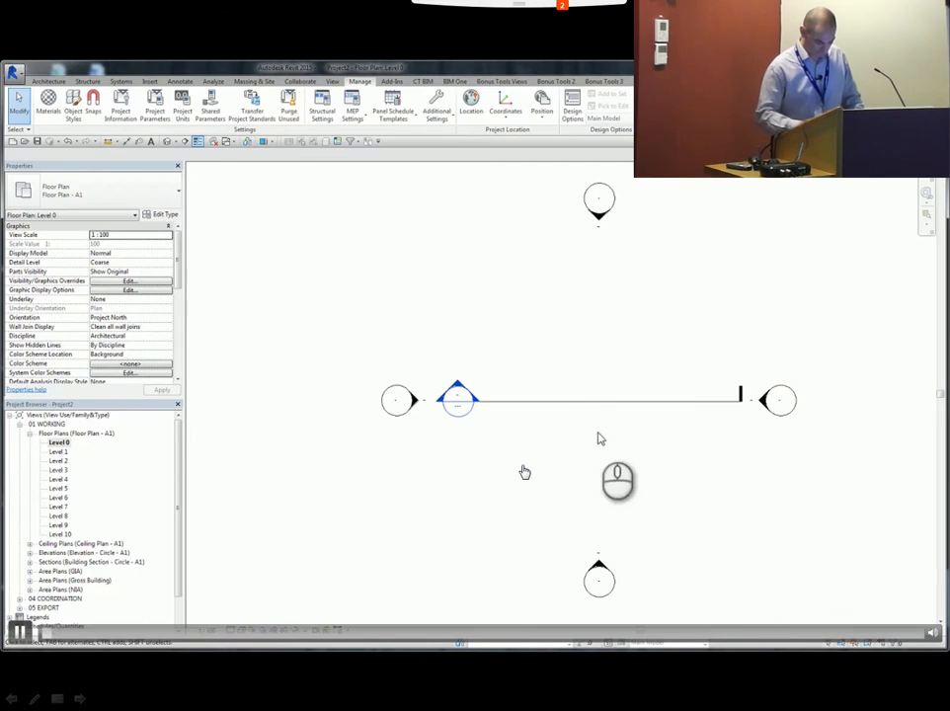
{"action": "key", "text": "Right"}
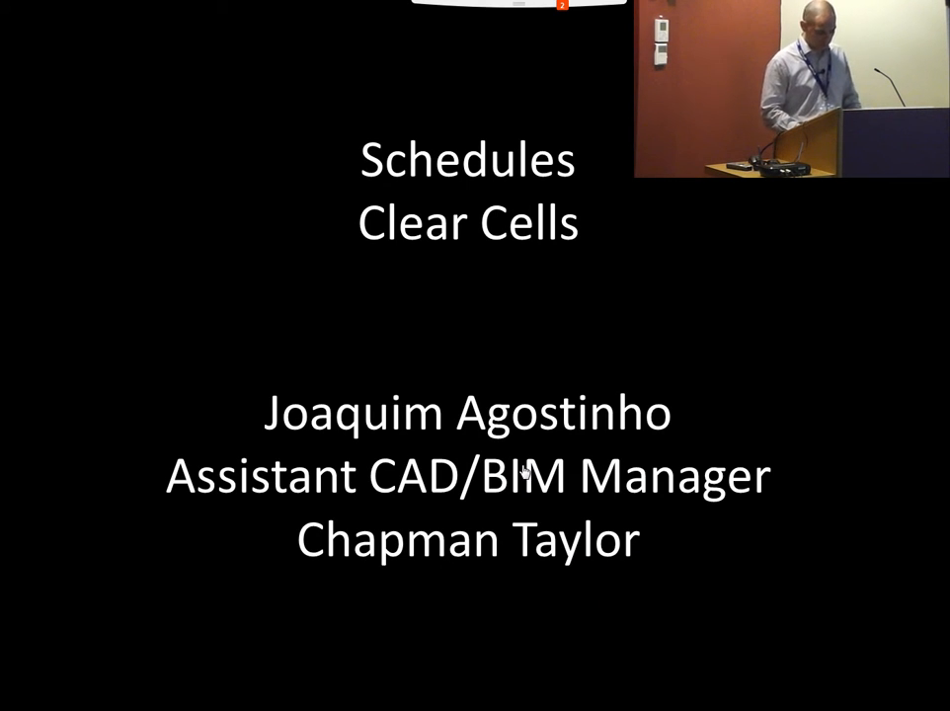
{"action": "key", "text": "Right"}
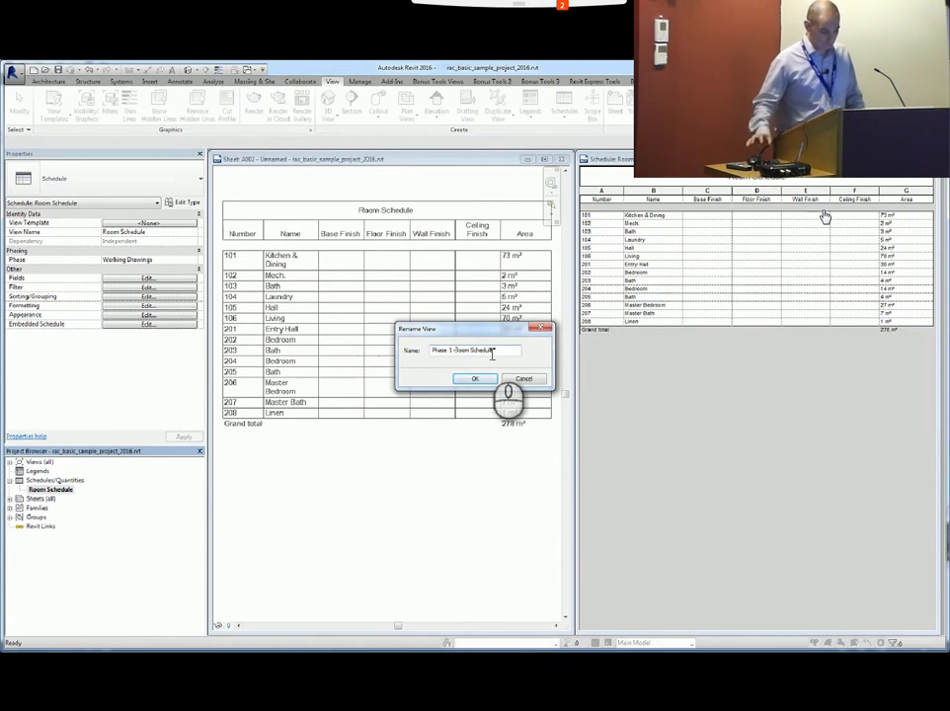
Step: Pause the Clear Cells video and switch back to the Parking Bays.rvt project in Revit
{"action": "mouse_move", "coordinate": [856, 405]}
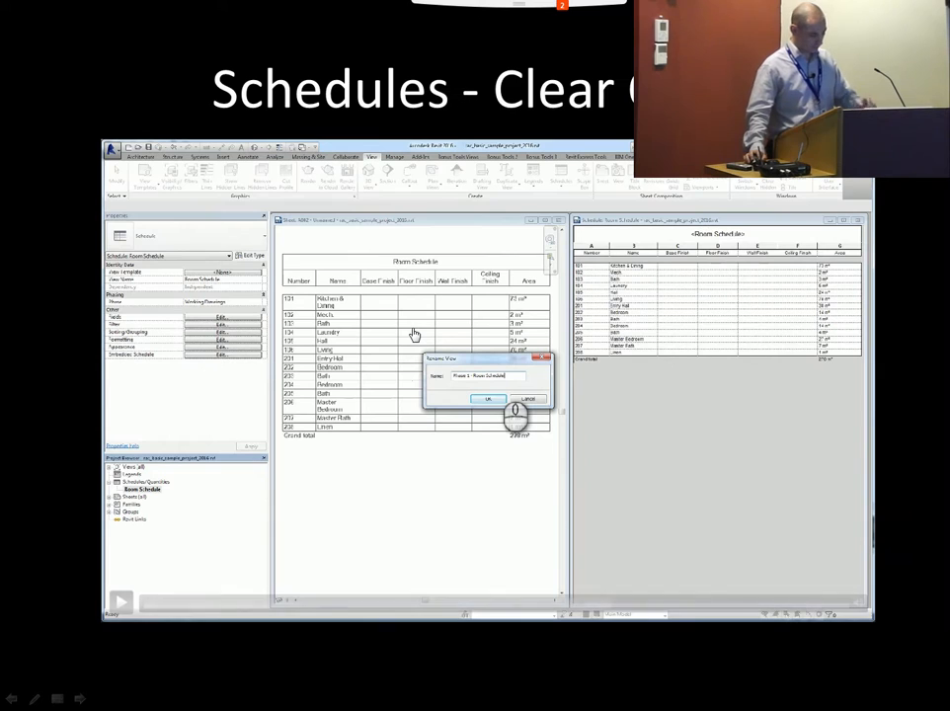
{"action": "left_click", "coordinate": [414, 330]}
{"action": "key", "text": "alt+Tab"}
{"action": "key", "text": "alt+Tab"}
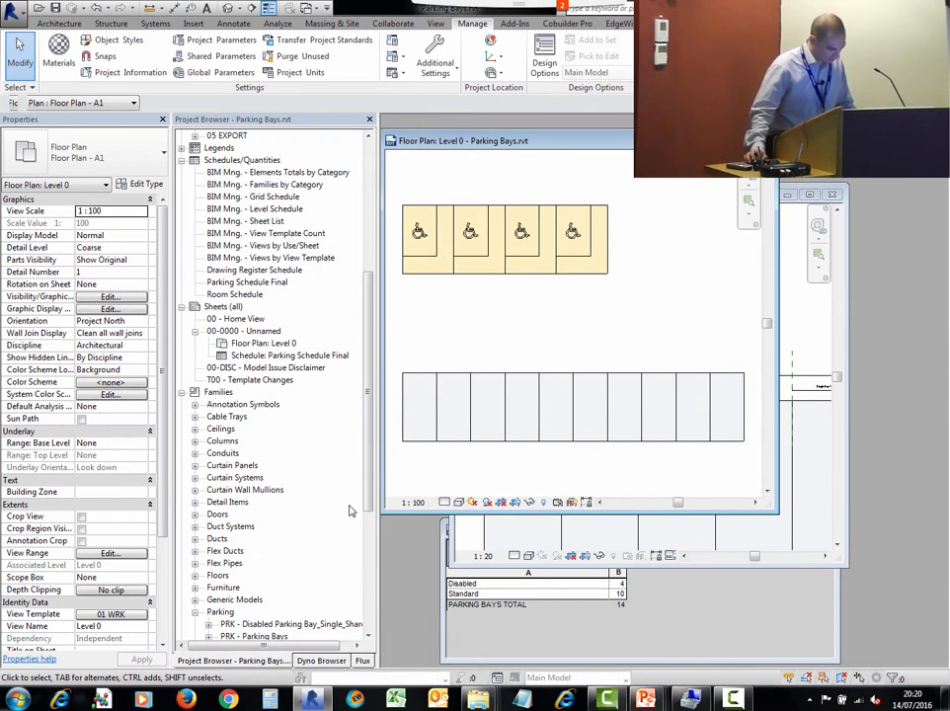
Step: Open the Parking Schedule Final schedule from the project's sheet 00-0000 and stretch its window upward
{"action": "scroll", "coordinate": [364, 592], "scroll_direction": "down", "scroll_amount": 10}
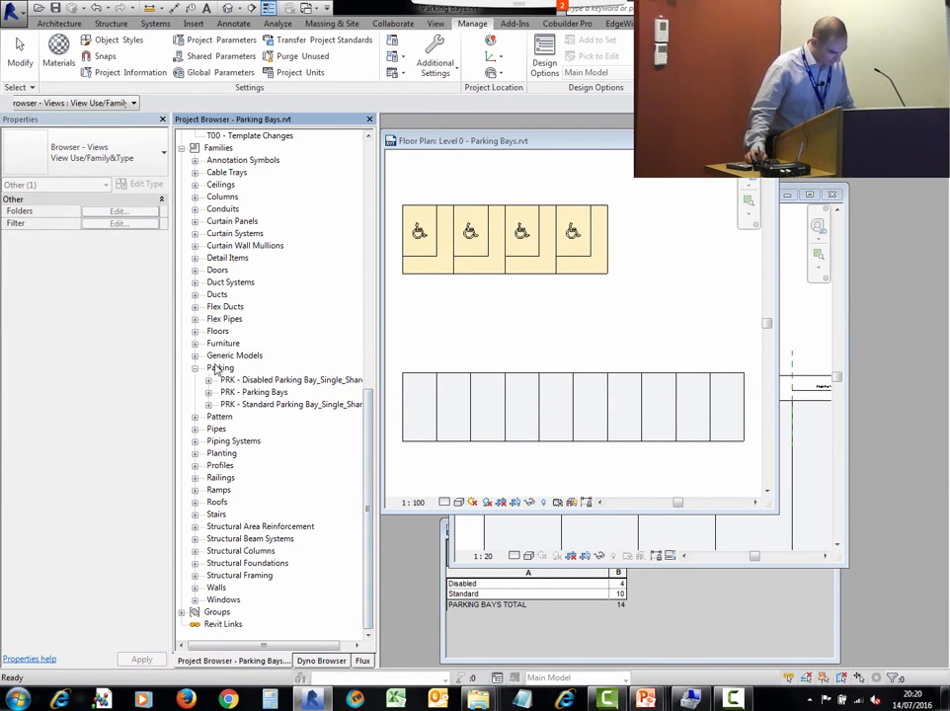
{"action": "left_click", "coordinate": [223, 332]}
{"action": "scroll", "coordinate": [230, 337], "scroll_direction": "up", "scroll_amount": 6}
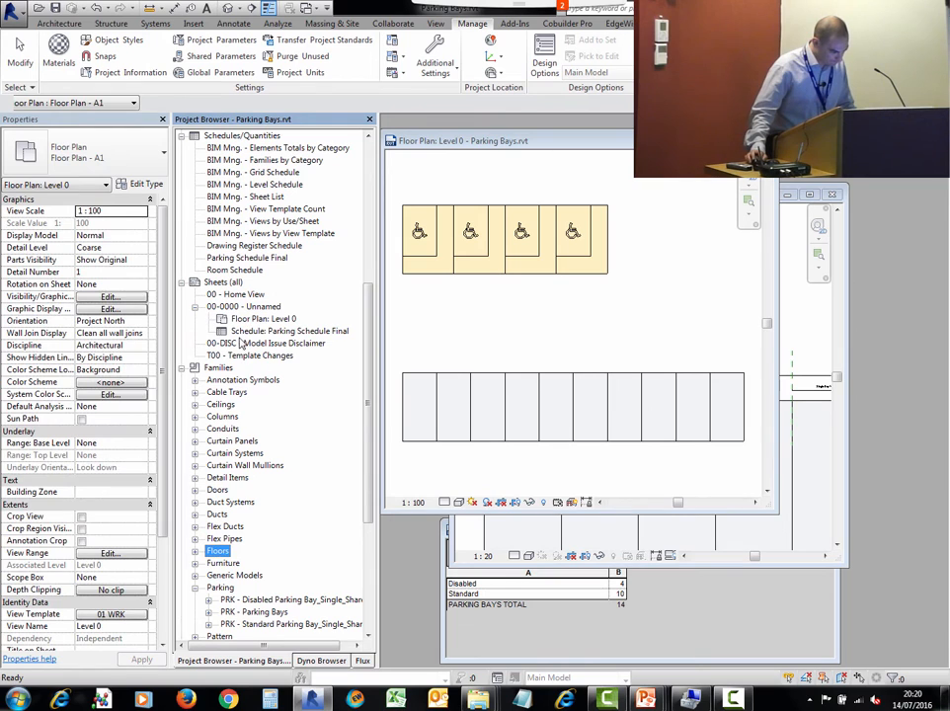
{"action": "double_click", "coordinate": [248, 330]}
{"action": "left_click_drag", "start_coordinate": [645, 509], "coordinate": [645, 191]}
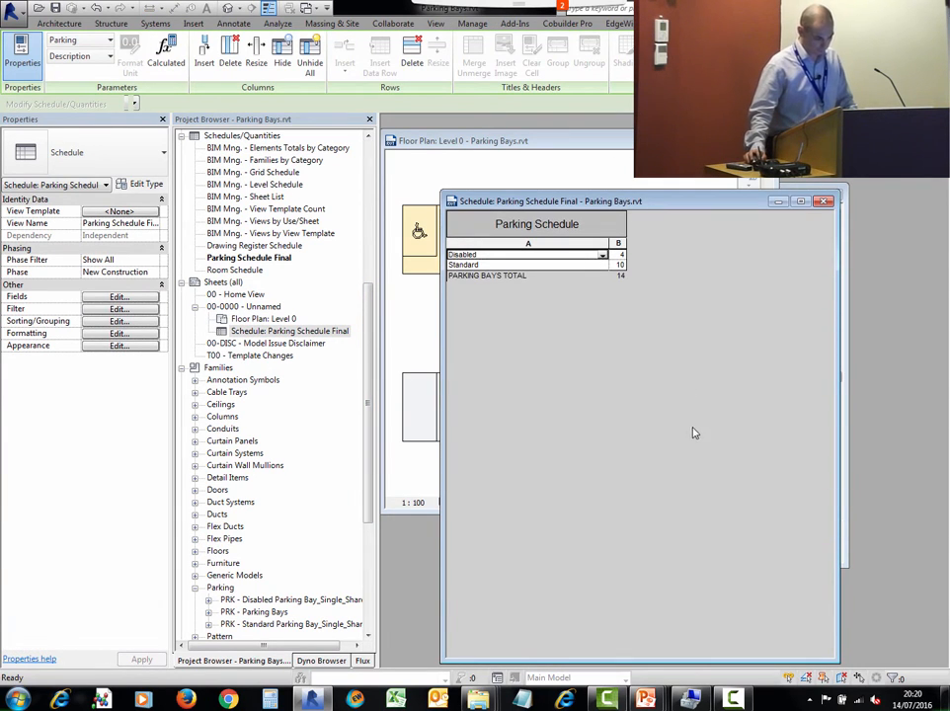
Step: Turn on the grid in headers/footers/spacers and the column headers for the parking schedule, and select its title cell
{"action": "left_click", "coordinate": [118, 334]}
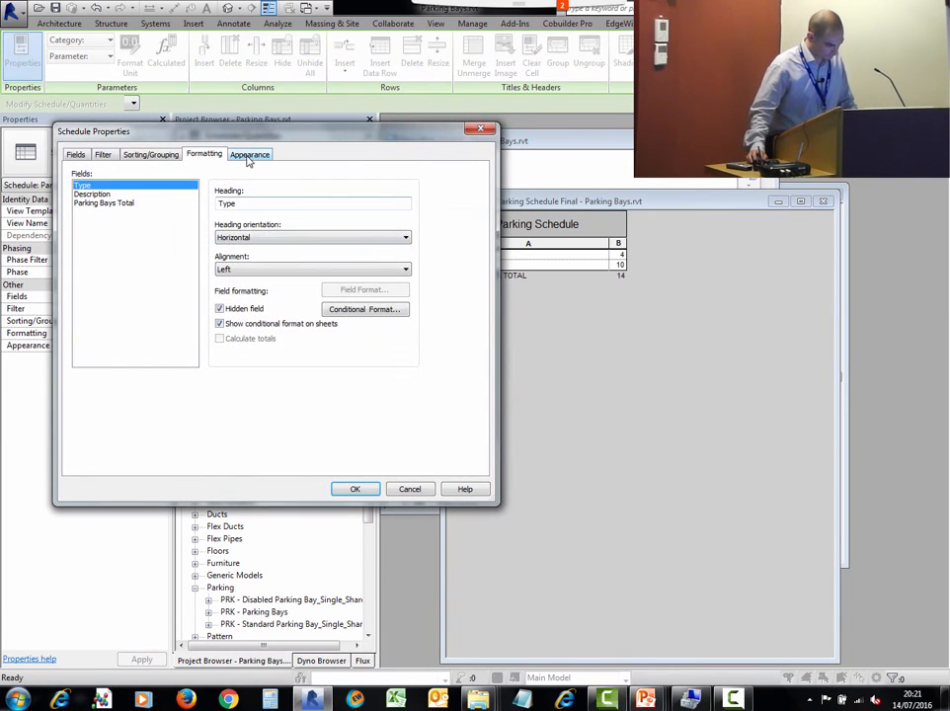
{"action": "left_click", "coordinate": [250, 154]}
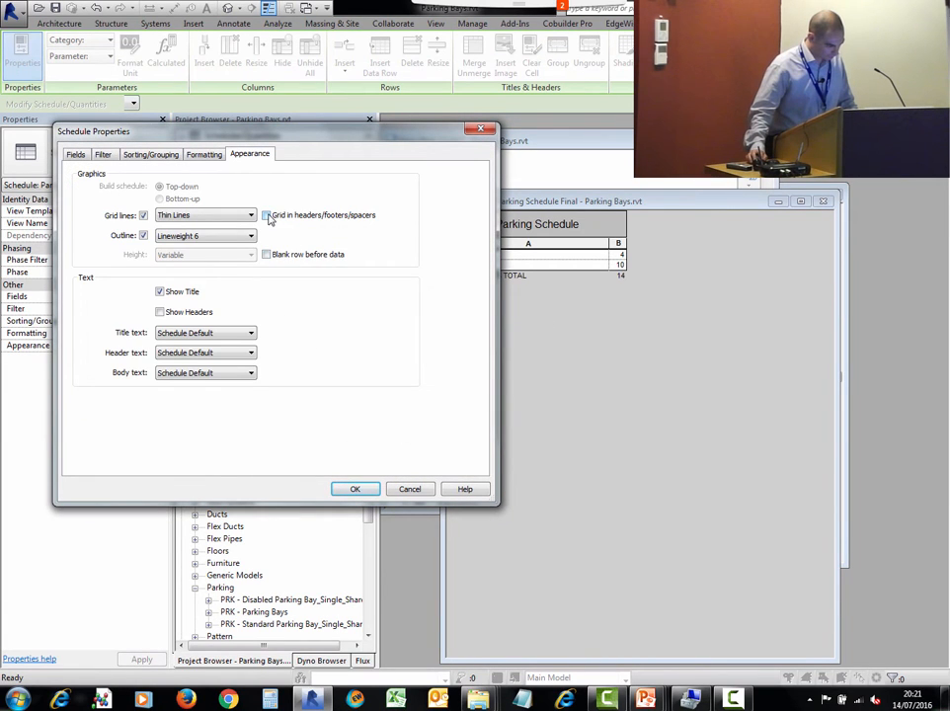
{"action": "left_click", "coordinate": [266, 216]}
{"action": "left_click", "coordinate": [160, 312]}
{"action": "left_click", "coordinate": [354, 489]}
{"action": "left_click", "coordinate": [580, 219]}
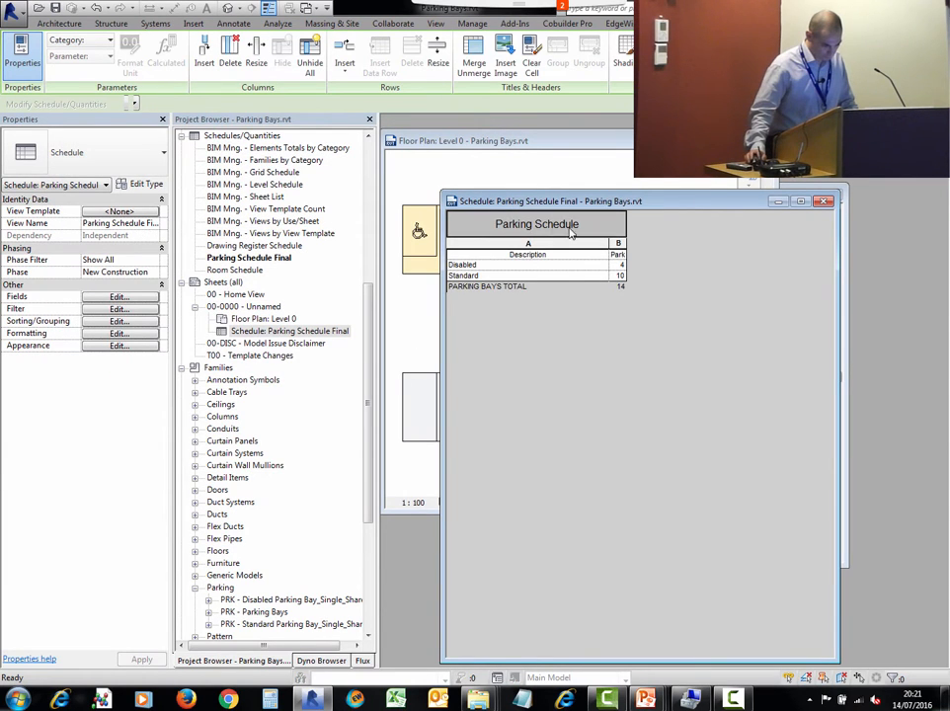
Step: Collapse the Sheets and Families branches of the project browser and select the Parking Schedule Final schedule in it
{"action": "double_click", "coordinate": [223, 283]}
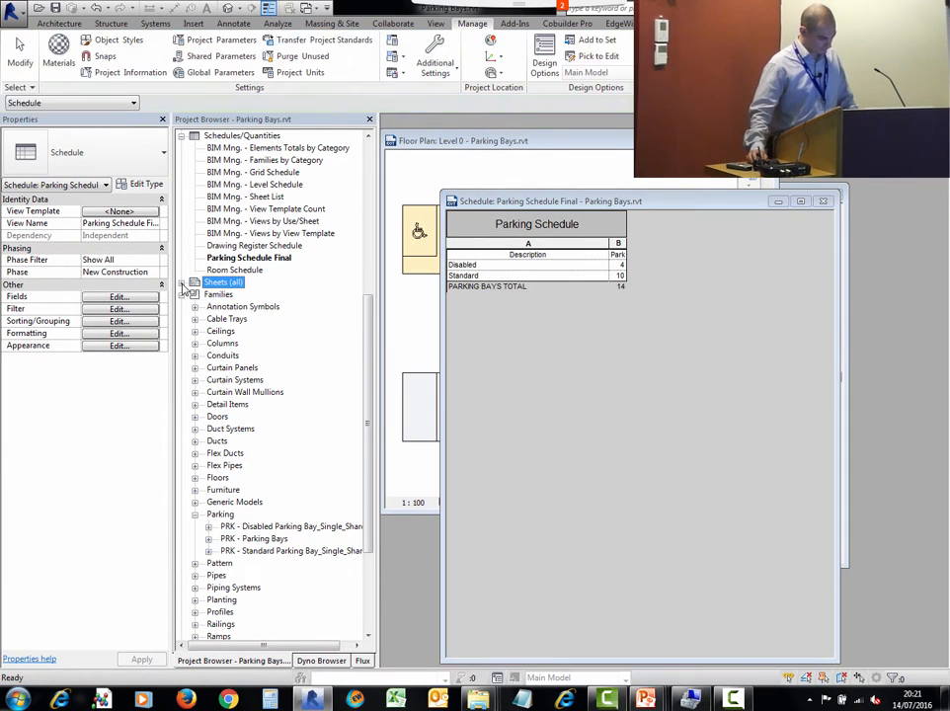
{"action": "left_click", "coordinate": [182, 294]}
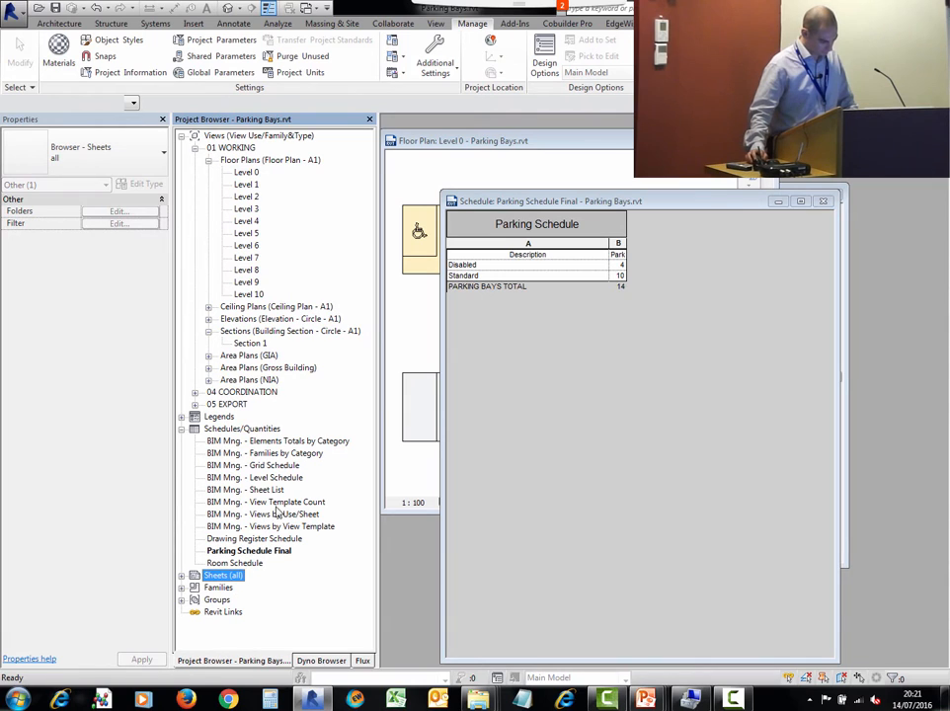
{"action": "left_click", "coordinate": [260, 550]}
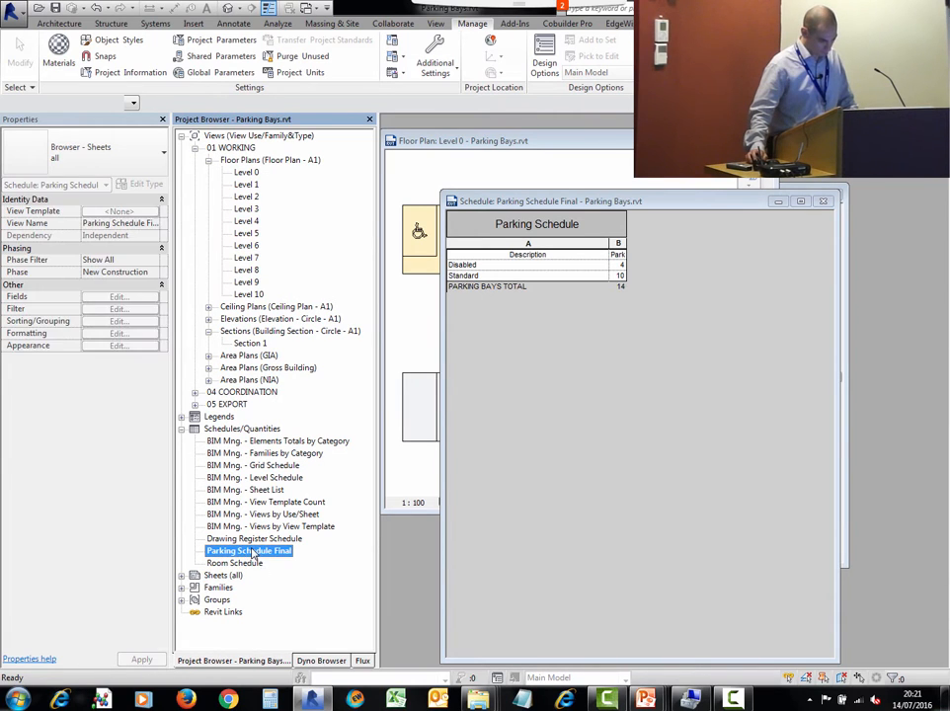
{"action": "left_click", "coordinate": [591, 226]}
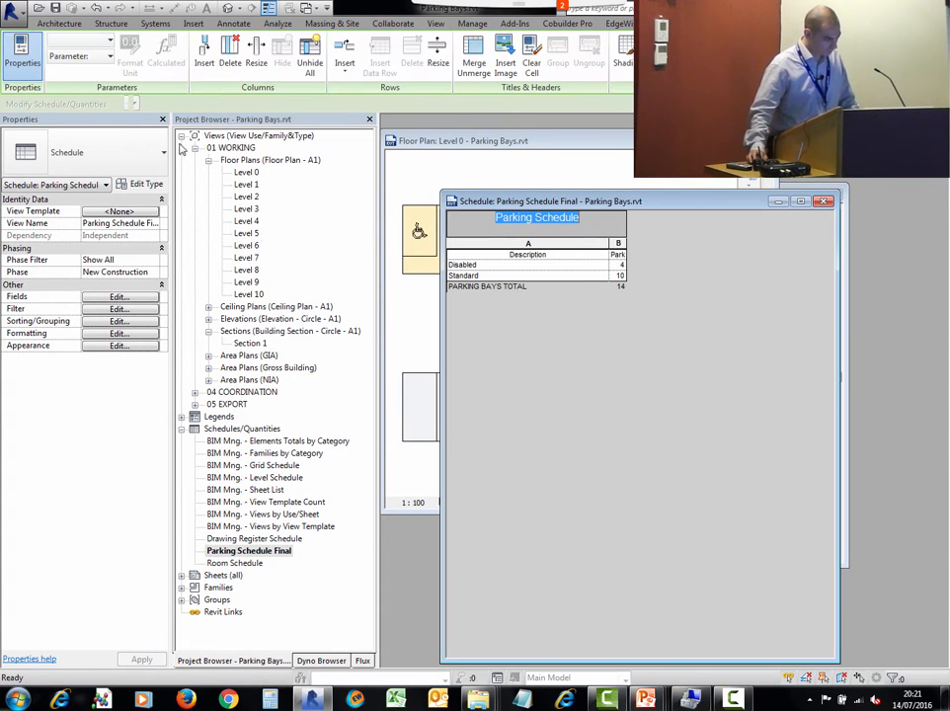
{"action": "left_click", "coordinate": [249, 553]}
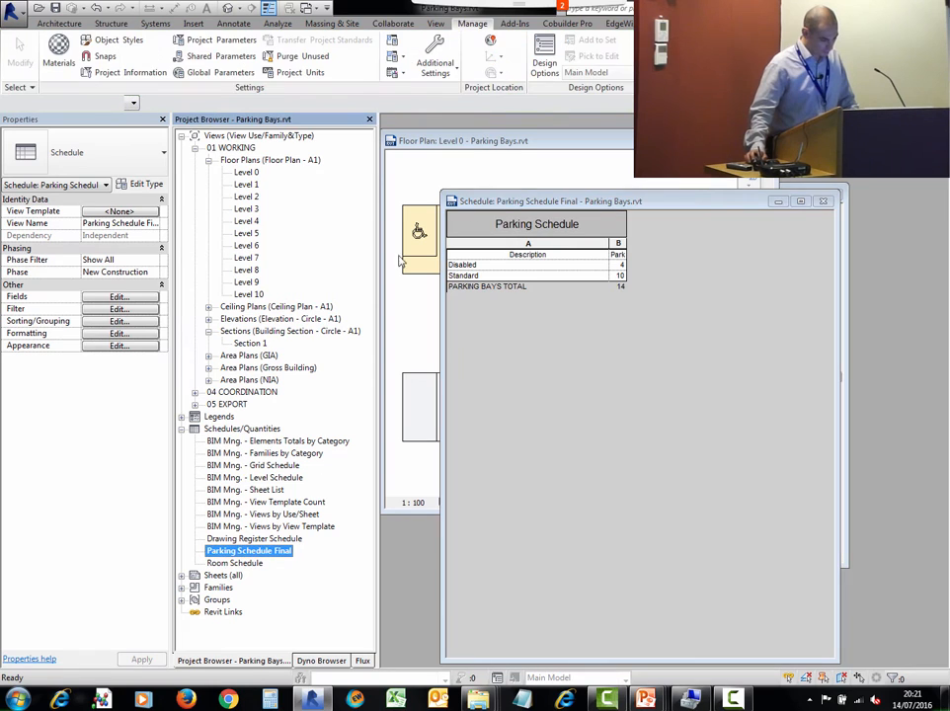
Step: Link the parking schedule's title cell to the View Name parameter of the Schedule category
{"action": "left_click", "coordinate": [560, 224]}
{"action": "left_click", "coordinate": [83, 42]}
{"action": "left_click", "coordinate": [85, 55]}
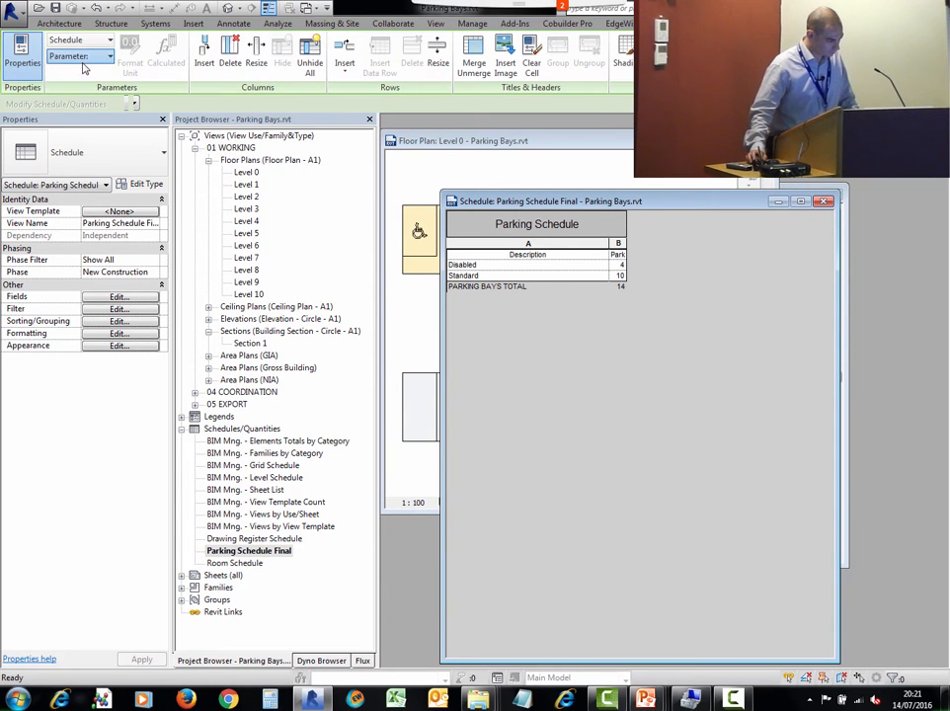
{"action": "left_click", "coordinate": [85, 57]}
{"action": "left_click", "coordinate": [61, 80]}
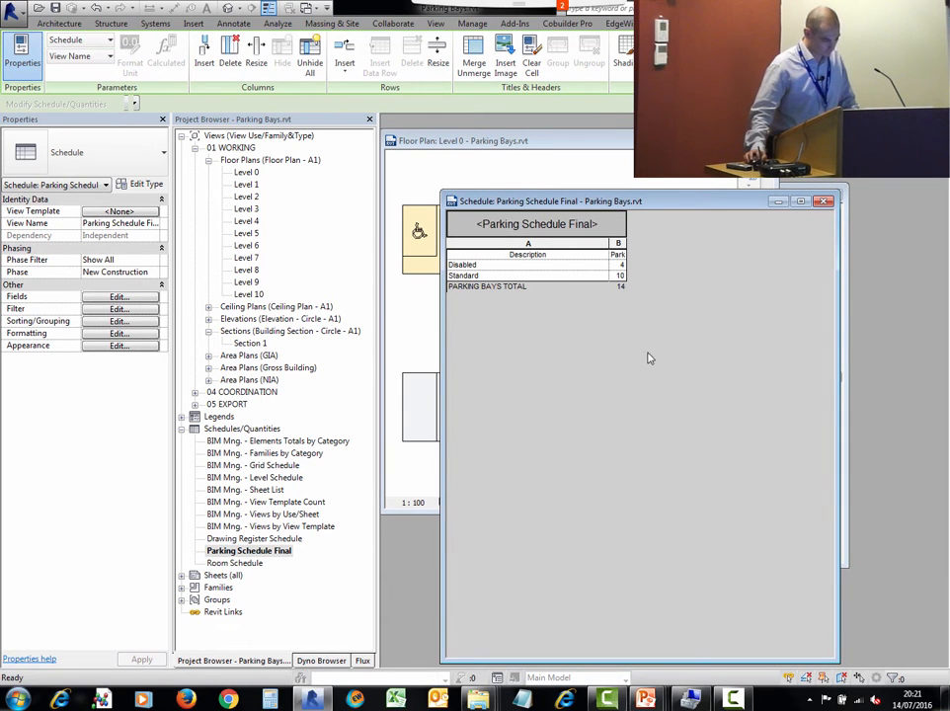
Step: Rename the Parking Schedule Final view as "Parking Schedule Final afsdf"
{"action": "right_click", "coordinate": [235, 553]}
{"action": "left_click", "coordinate": [270, 462]}
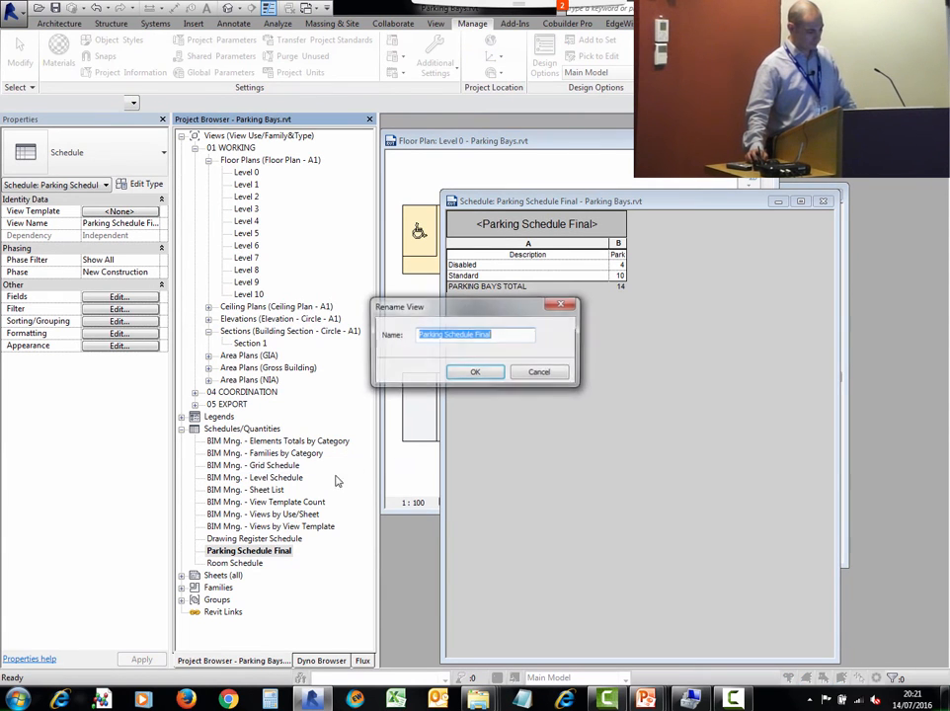
{"action": "left_click", "coordinate": [513, 335]}
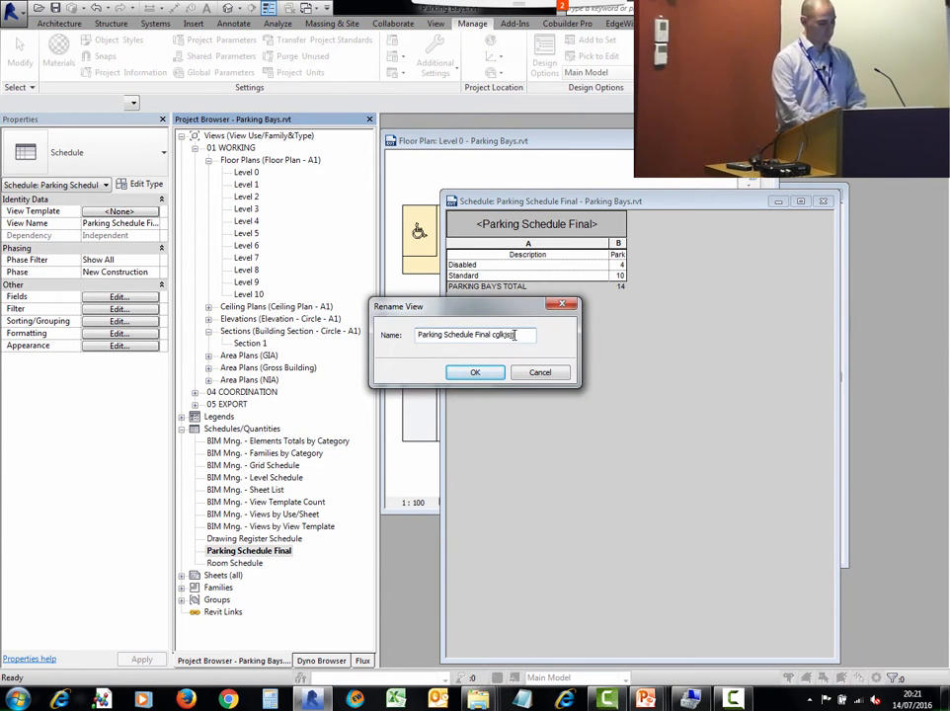
{"action": "key", "text": "Return"}
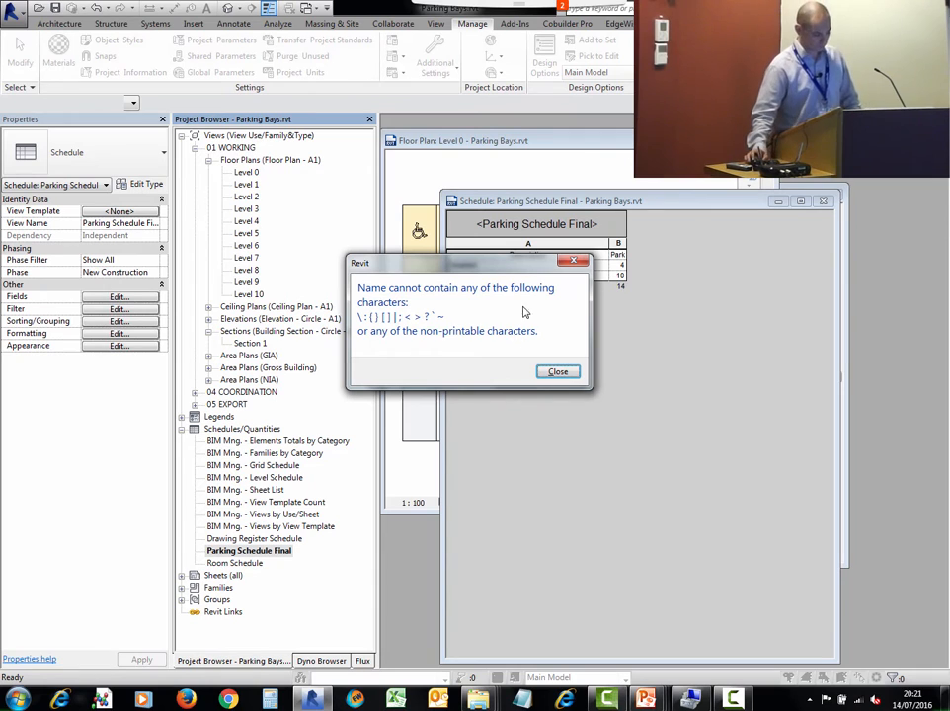
{"action": "left_click", "coordinate": [558, 371]}
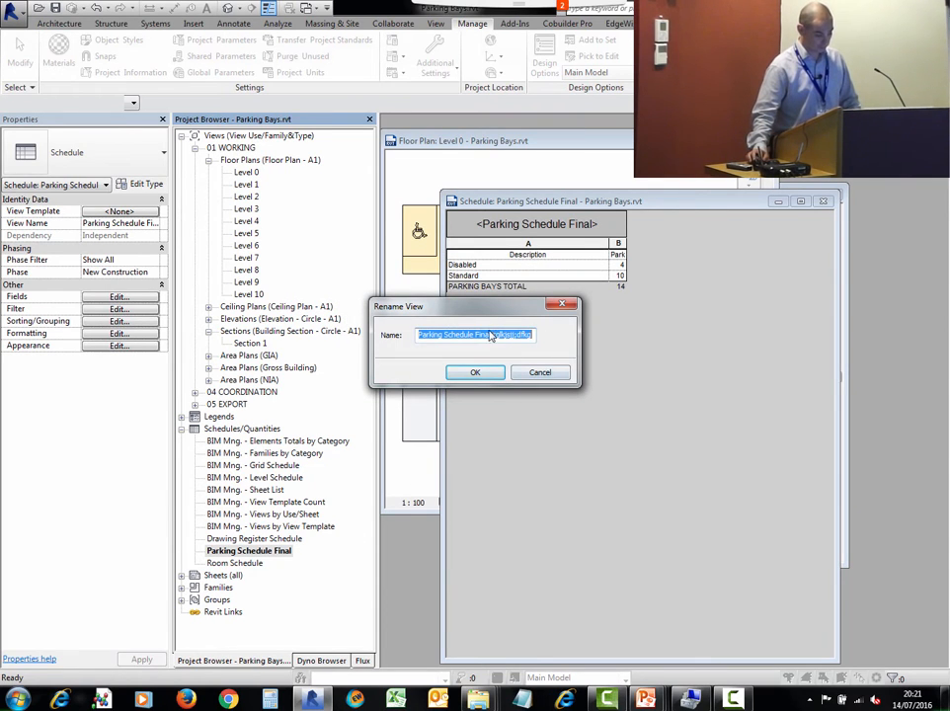
{"action": "left_click_drag", "start_coordinate": [491, 336], "coordinate": [547, 333]}
{"action": "type", "text": "afsdf"}
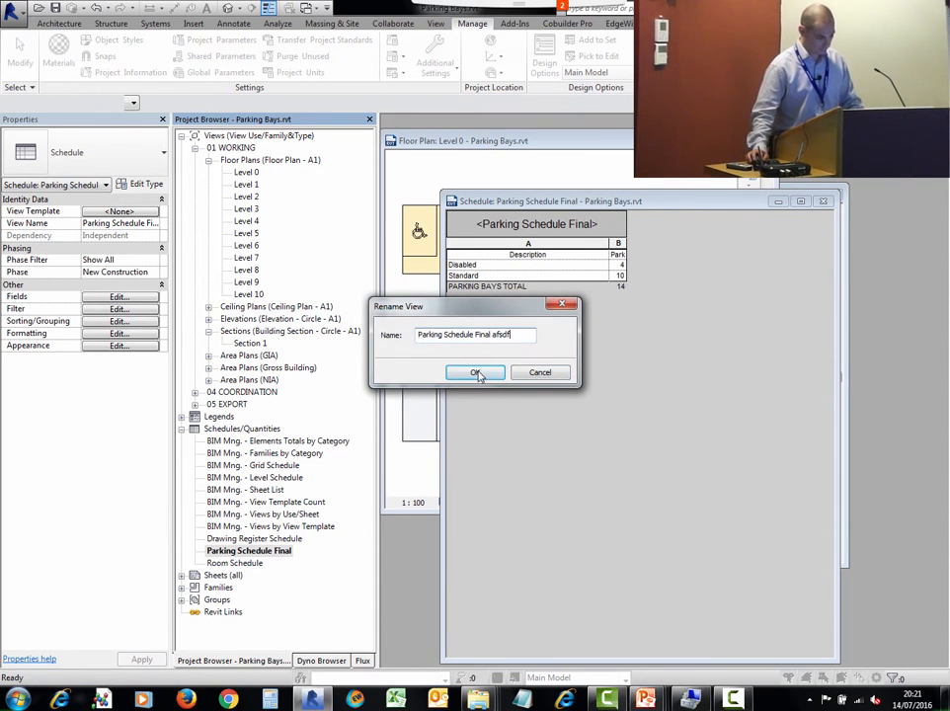
{"action": "left_click", "coordinate": [476, 372]}
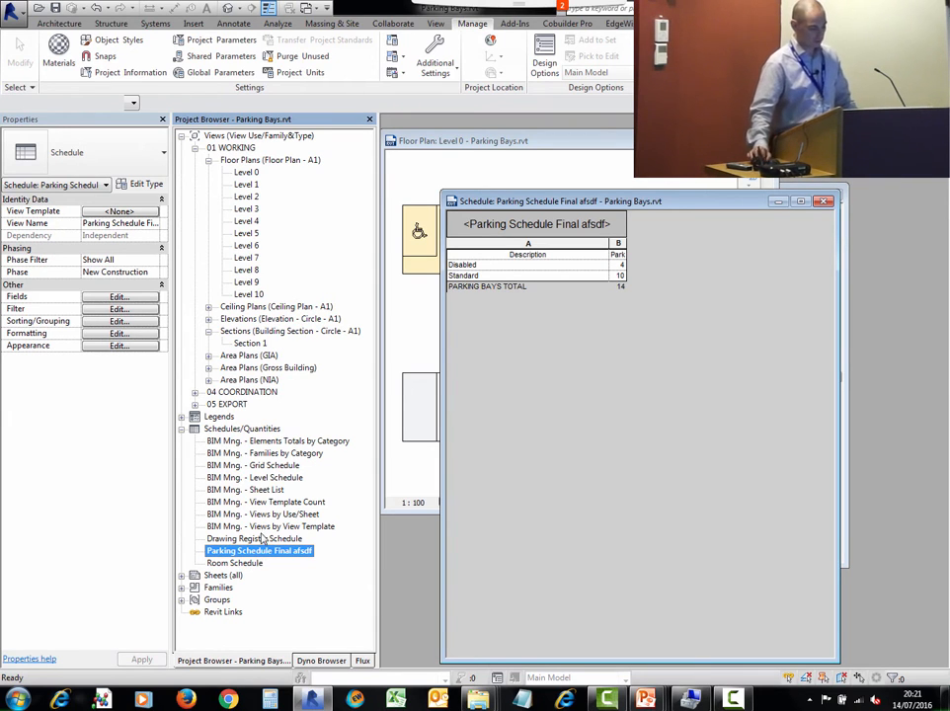
Step: Move the schedule window up, clear its title cell and enter "Whatever" as the title
{"action": "left_click_drag", "start_coordinate": [541, 202], "coordinate": [551, 172]}
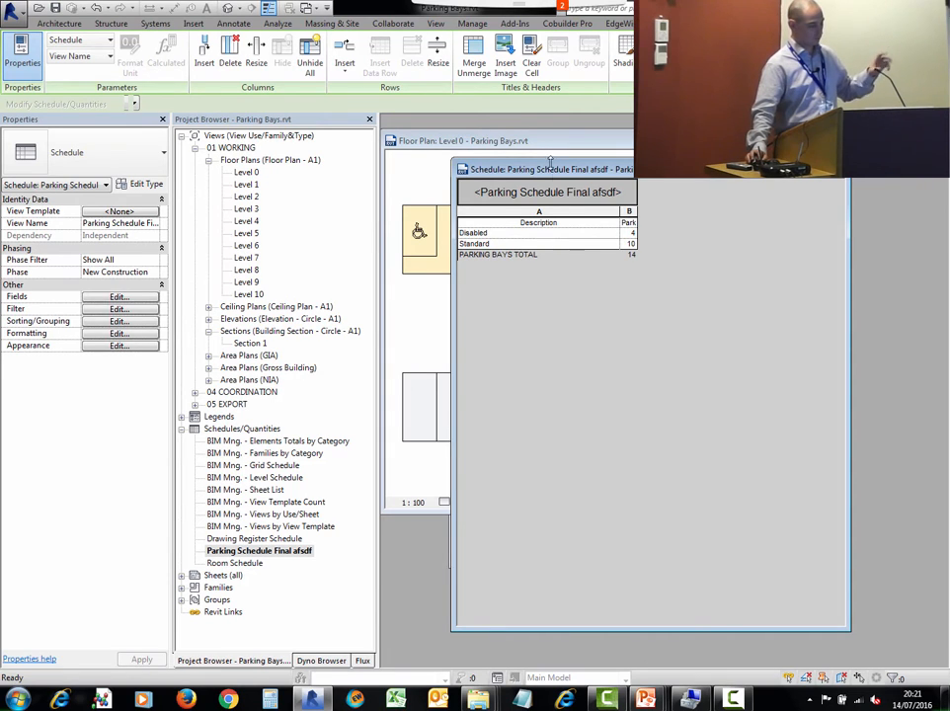
{"action": "left_click", "coordinate": [570, 189]}
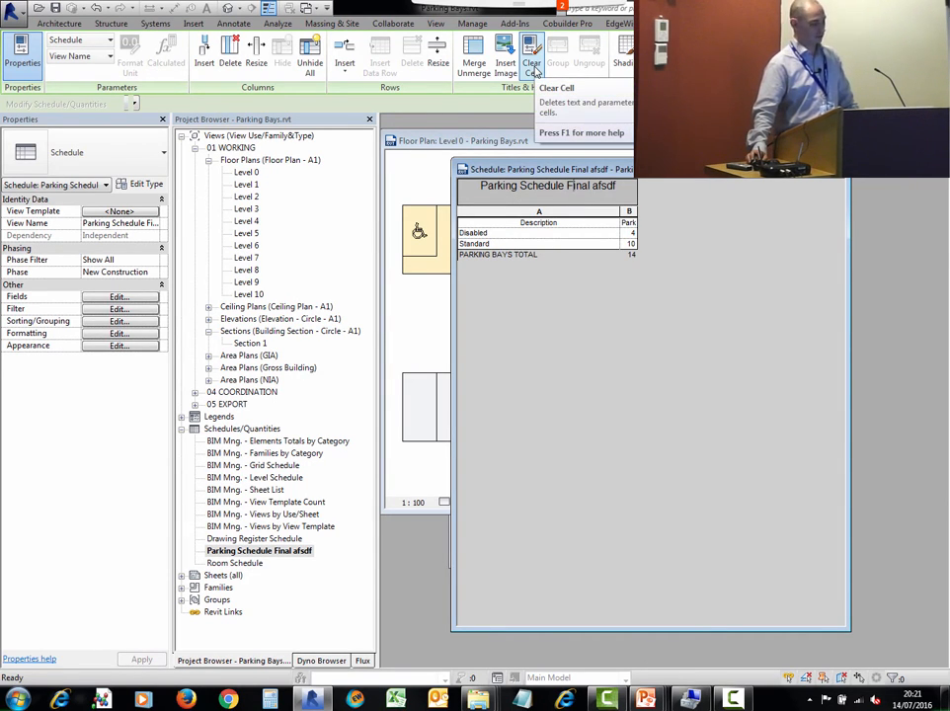
{"action": "left_click", "coordinate": [531, 66]}
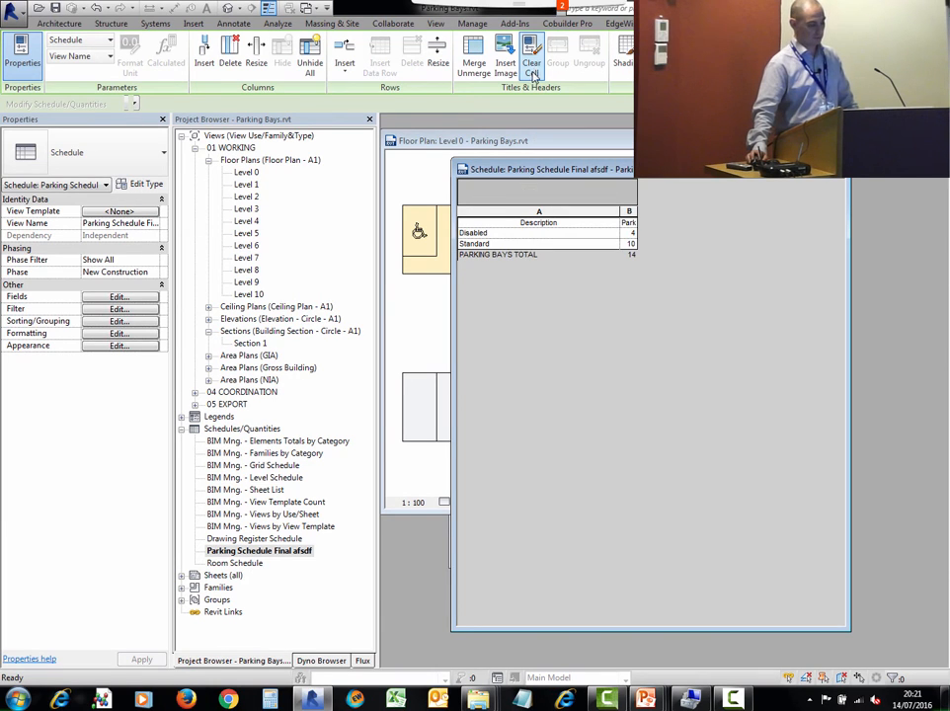
{"action": "left_click", "coordinate": [532, 195]}
{"action": "type", "text": "Whatever"}
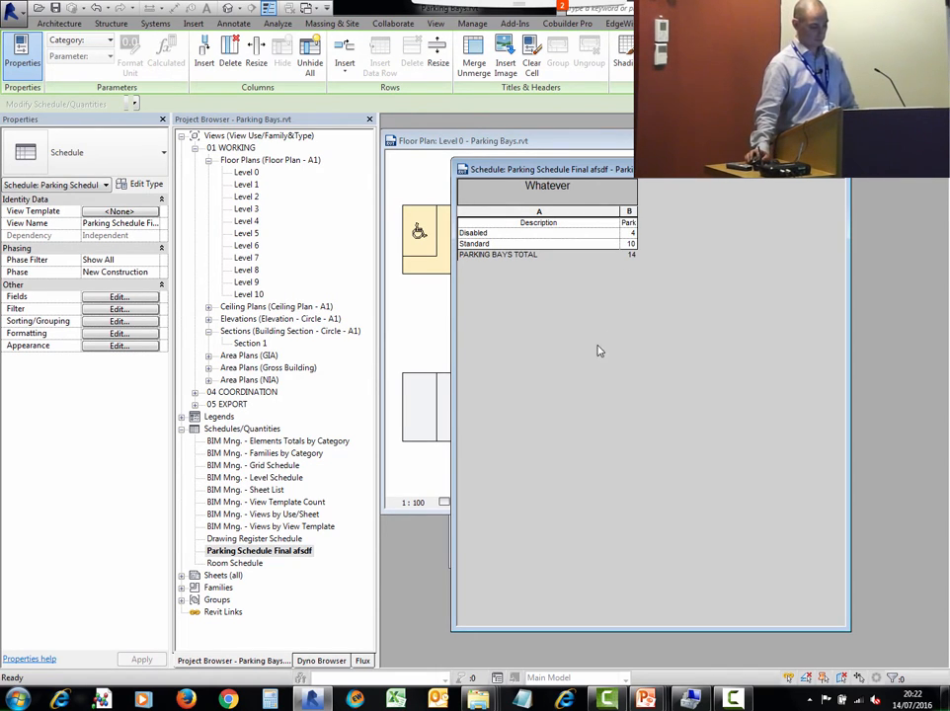
{"action": "left_click", "coordinate": [254, 538]}
{"action": "left_click", "coordinate": [230, 551]}
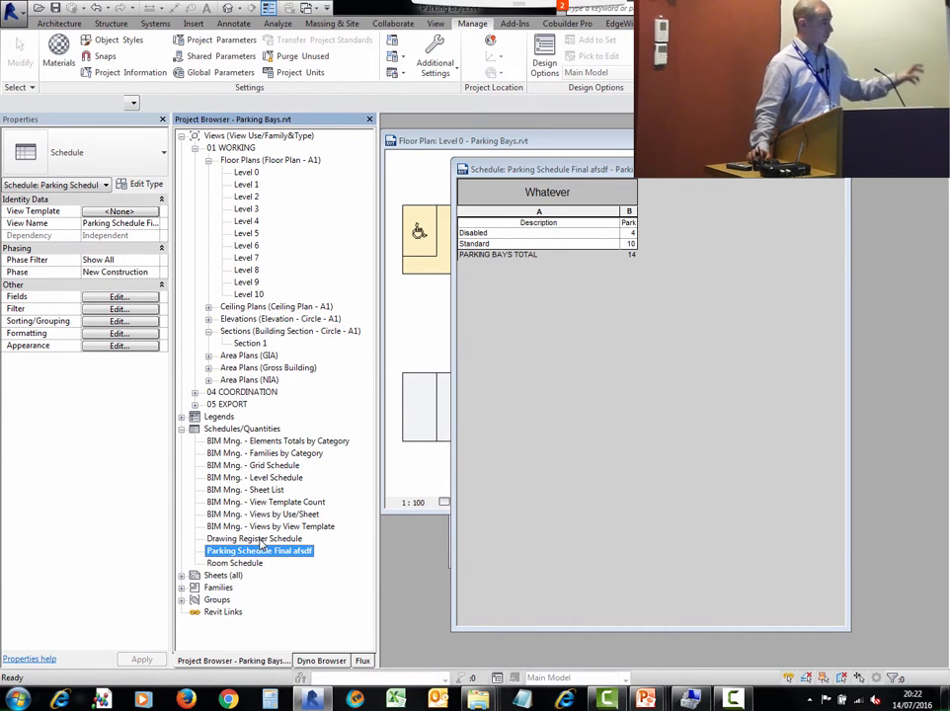
Step: Replace the typed schedule title with the Schedule category's View Name parameter
{"action": "left_click", "coordinate": [589, 189]}
{"action": "left_click", "coordinate": [589, 189]}
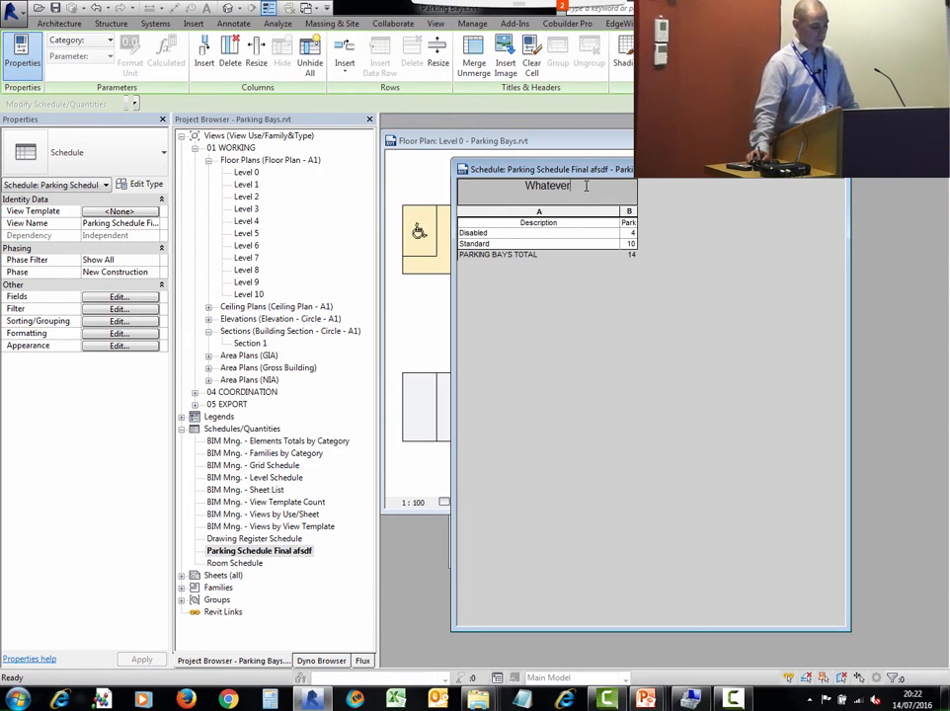
{"action": "left_click", "coordinate": [95, 43]}
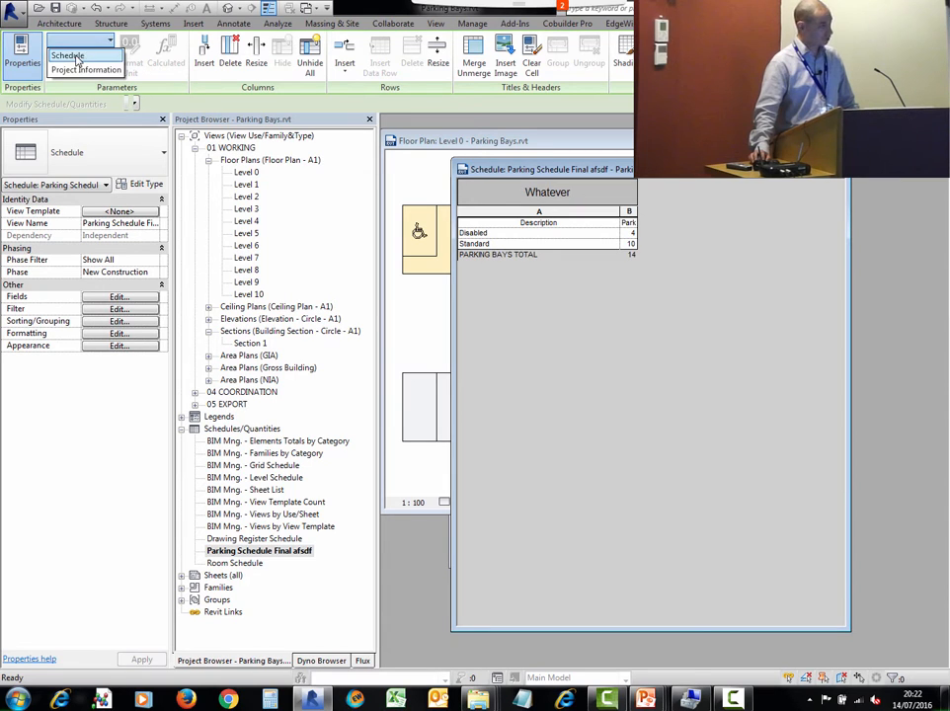
{"action": "left_click", "coordinate": [73, 56]}
{"action": "left_click", "coordinate": [76, 56]}
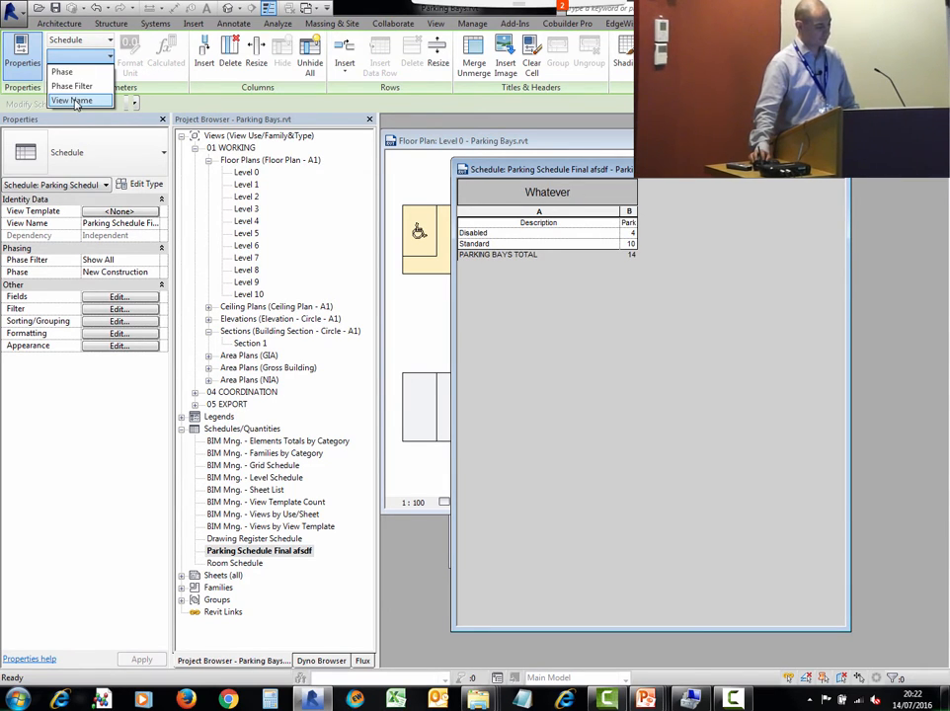
{"action": "left_click", "coordinate": [72, 100]}
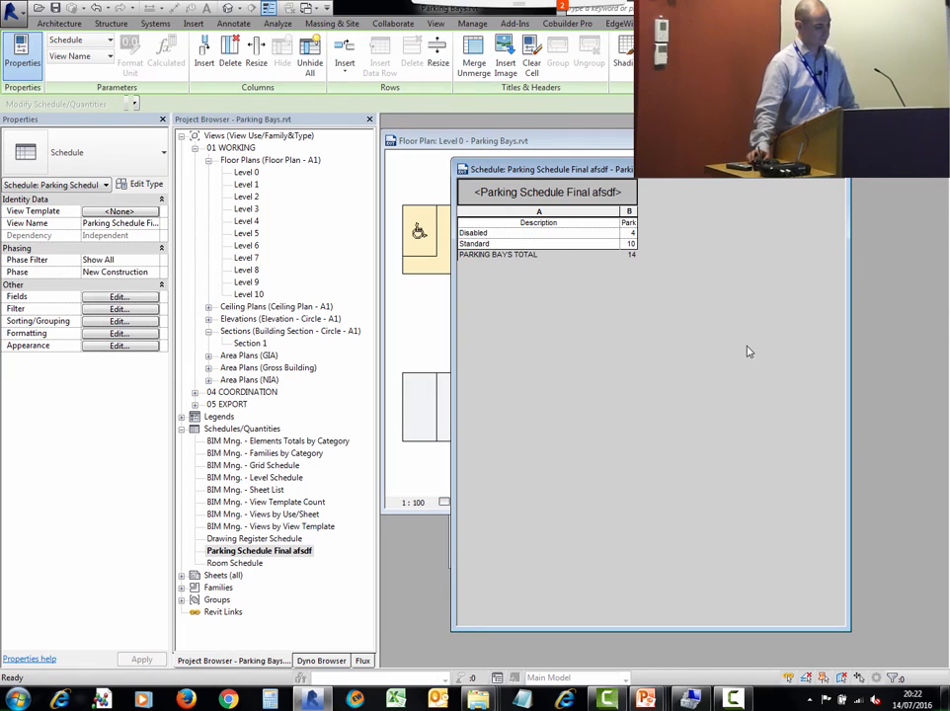
Step: Try the Phase and Phase Filter parameters in the title cell, then set it back to View Name
{"action": "left_click", "coordinate": [76, 56]}
{"action": "left_click", "coordinate": [65, 70]}
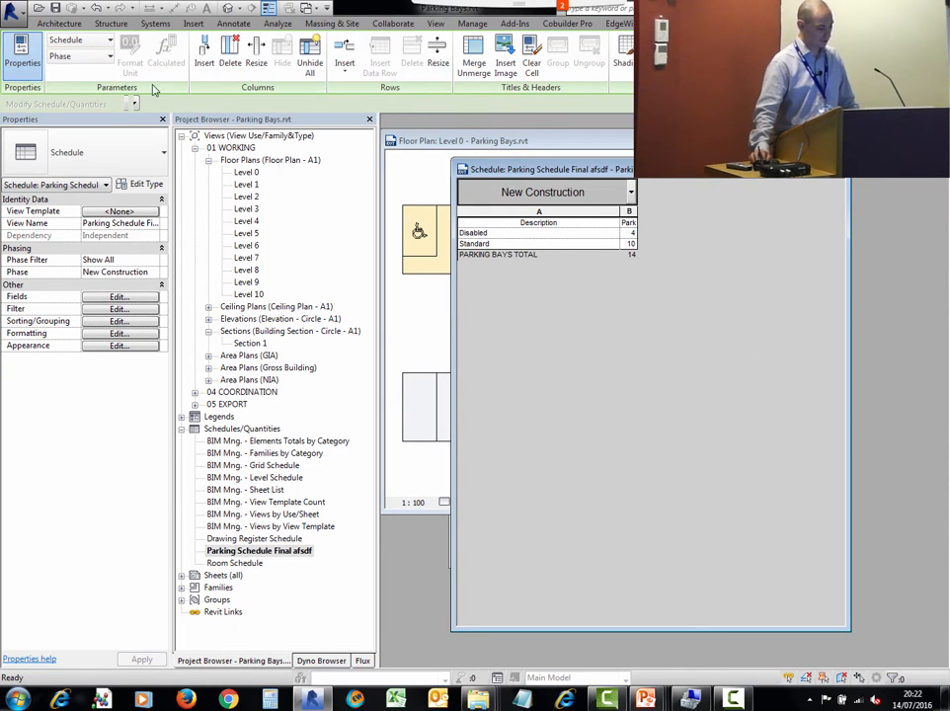
{"action": "left_click", "coordinate": [76, 57]}
{"action": "left_click", "coordinate": [69, 85]}
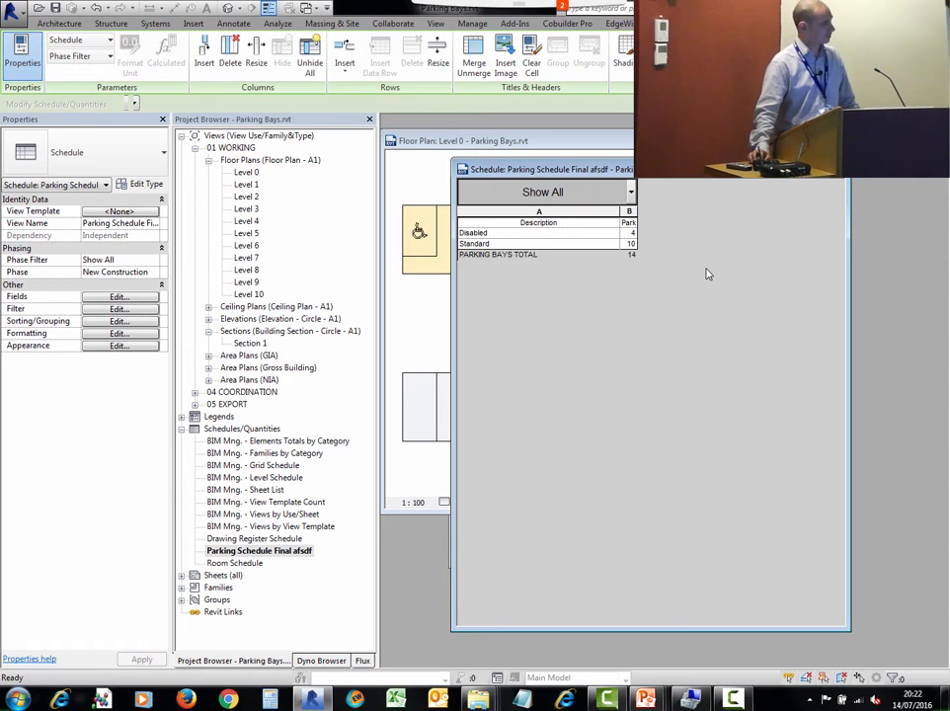
{"action": "left_click", "coordinate": [76, 56]}
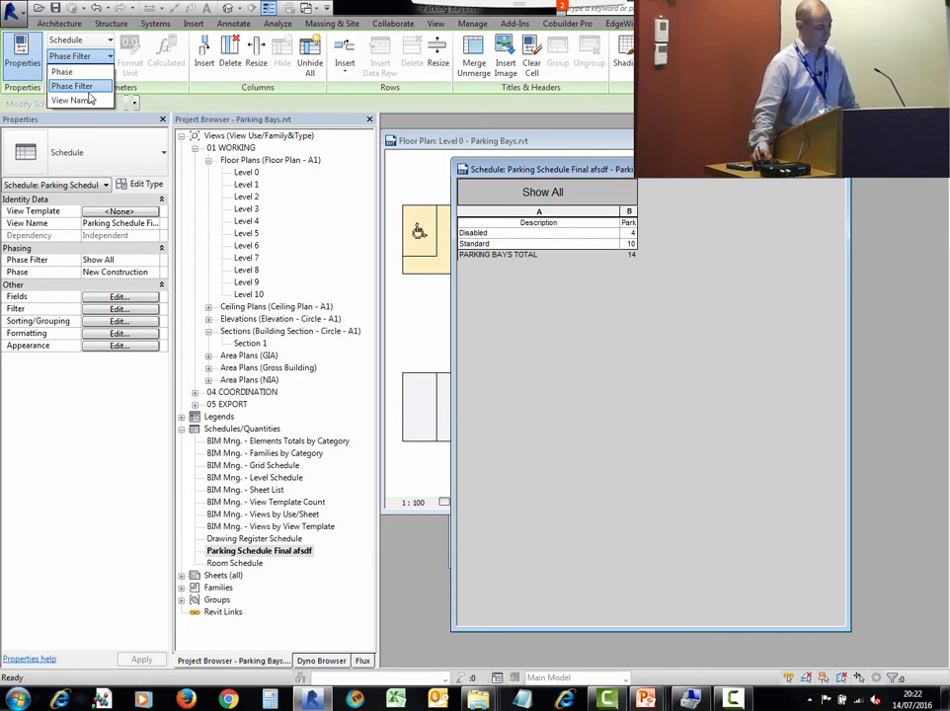
{"action": "left_click", "coordinate": [73, 101]}
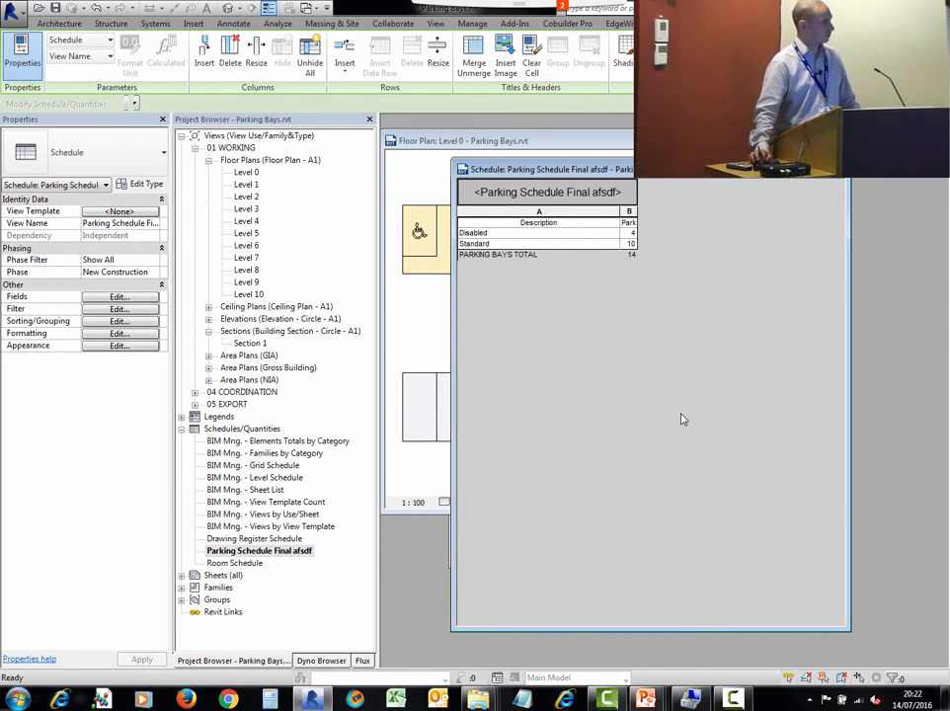
Step: Unhide all columns of the parking schedule and widen its window to the right
{"action": "left_click", "coordinate": [588, 212]}
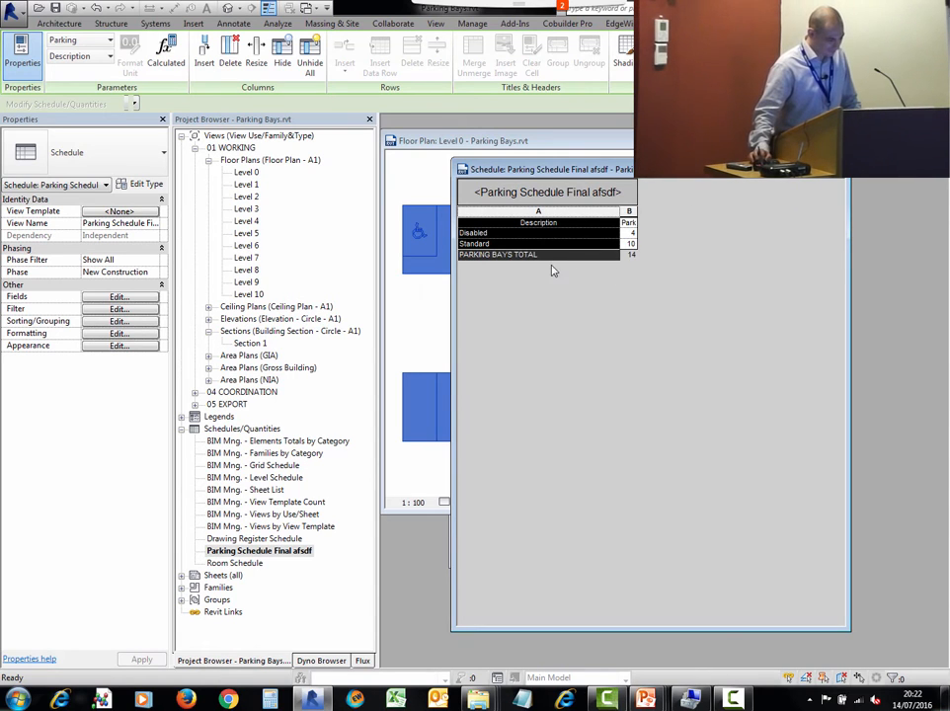
{"action": "left_click", "coordinate": [311, 61]}
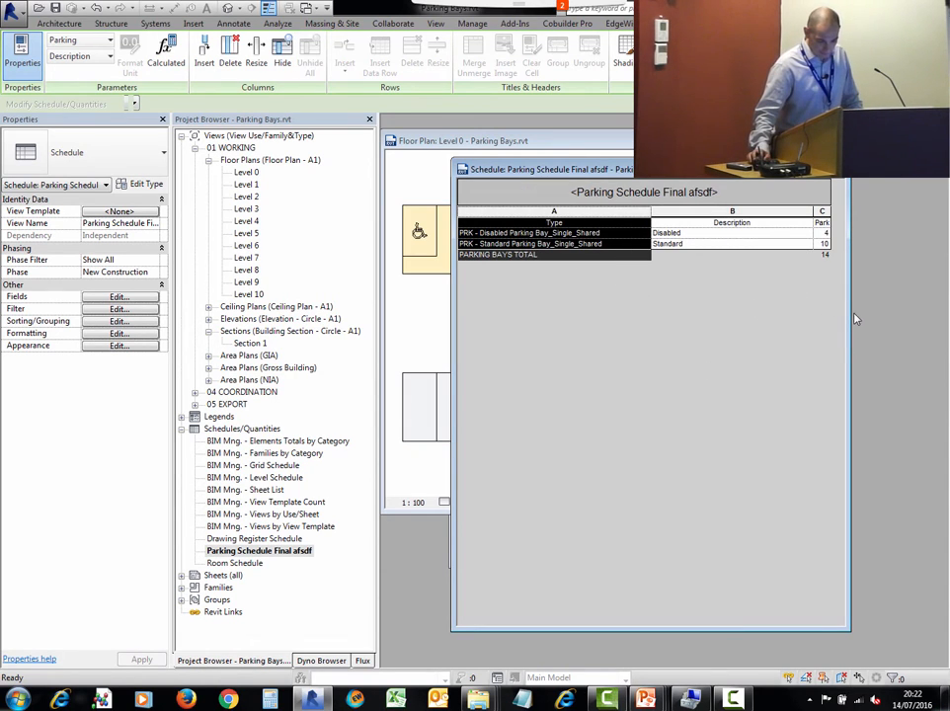
{"action": "left_click_drag", "start_coordinate": [849, 312], "coordinate": [892, 307]}
Step: Group the Type and Description column headers under a shared header cell
{"action": "left_click_drag", "start_coordinate": [561, 223], "coordinate": [826, 225]}
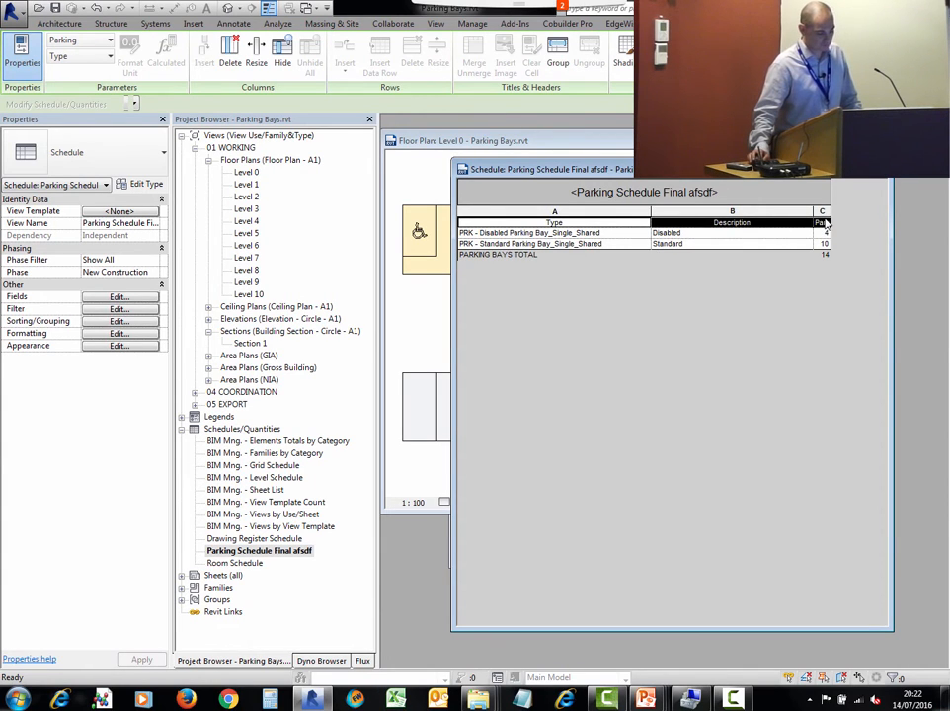
{"action": "double_click", "coordinate": [604, 222]}
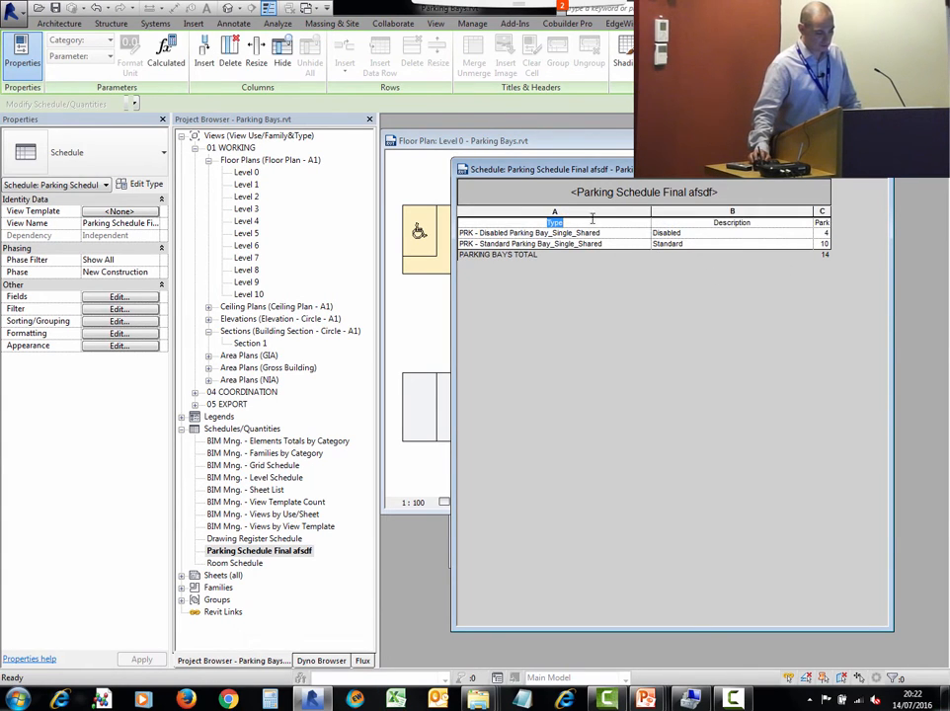
{"action": "left_click", "coordinate": [607, 224]}
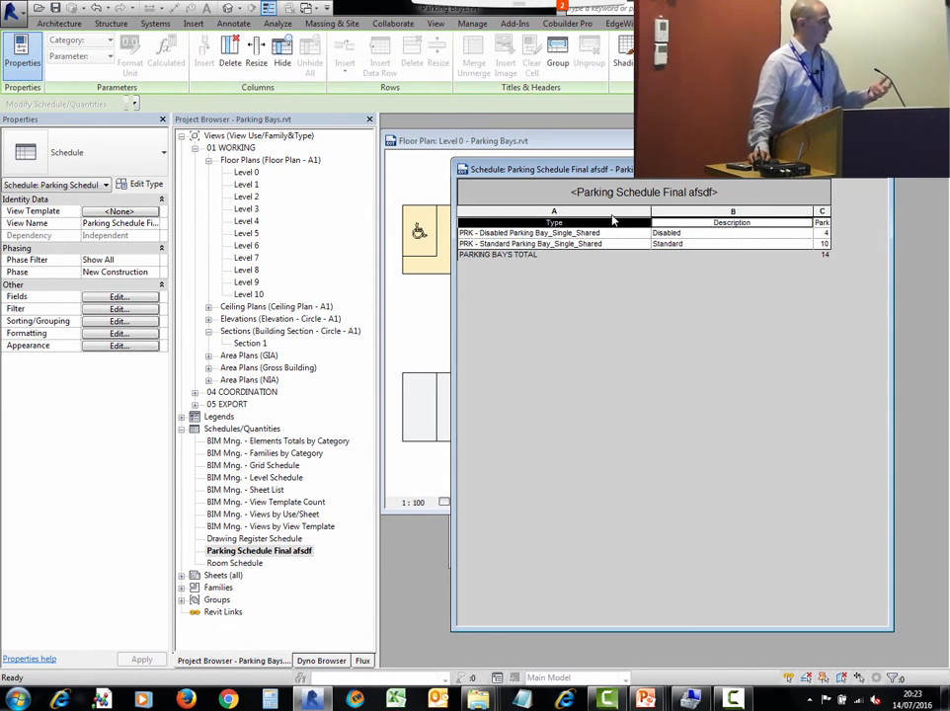
{"action": "left_click", "coordinate": [558, 63]}
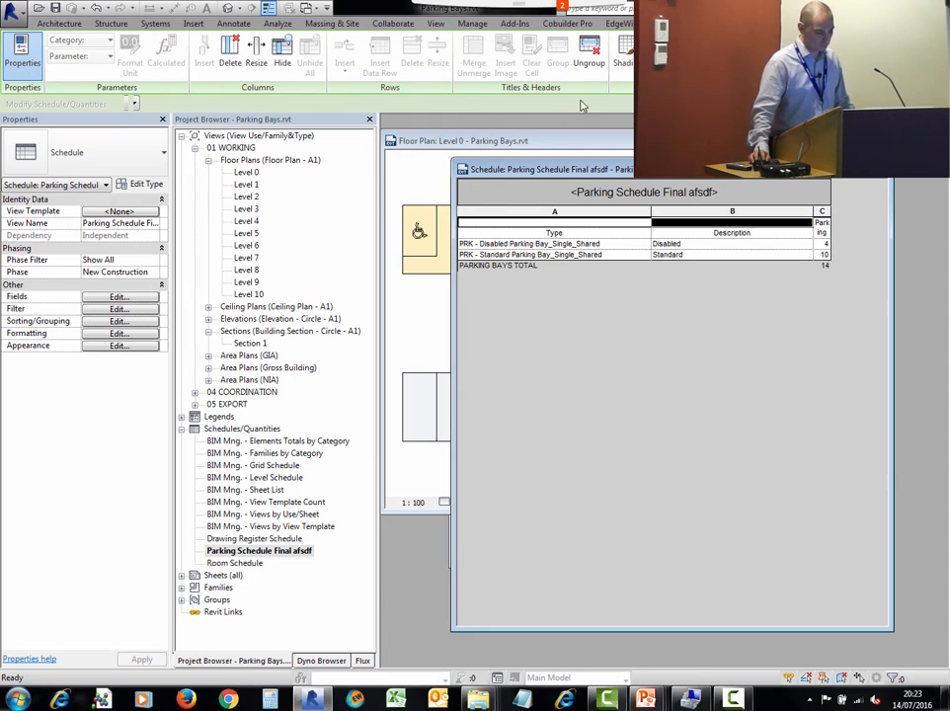
Step: Title the shared header cell above the Type and Description columns Higher Category Level
{"action": "left_click", "coordinate": [637, 222]}
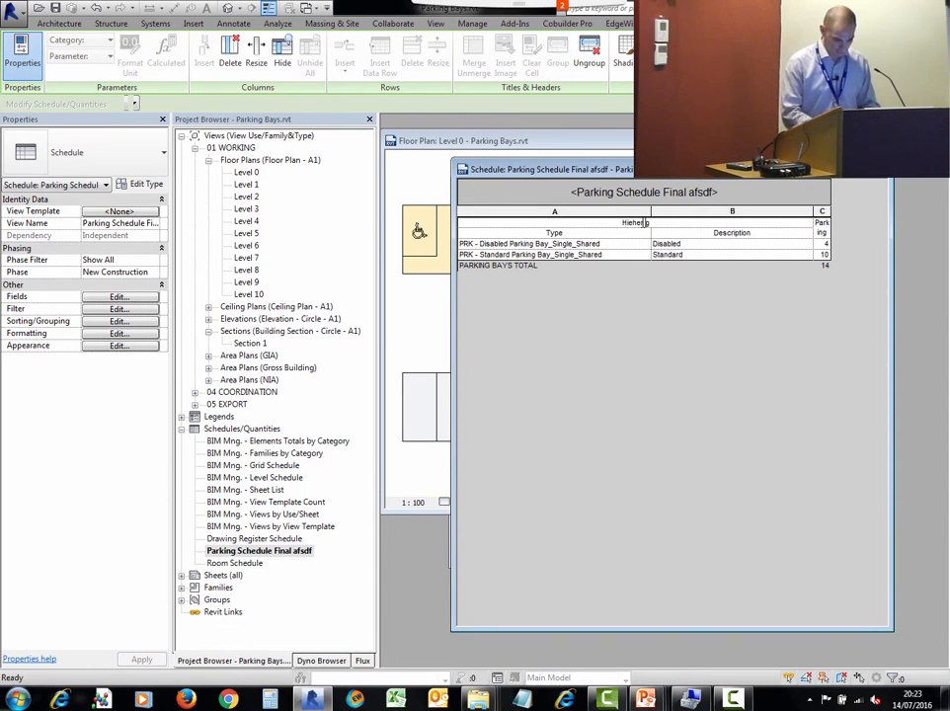
{"action": "key", "text": "BackSpace"}
{"action": "key", "text": "BackSpace"}
{"action": "key", "text": "BackSpace"}
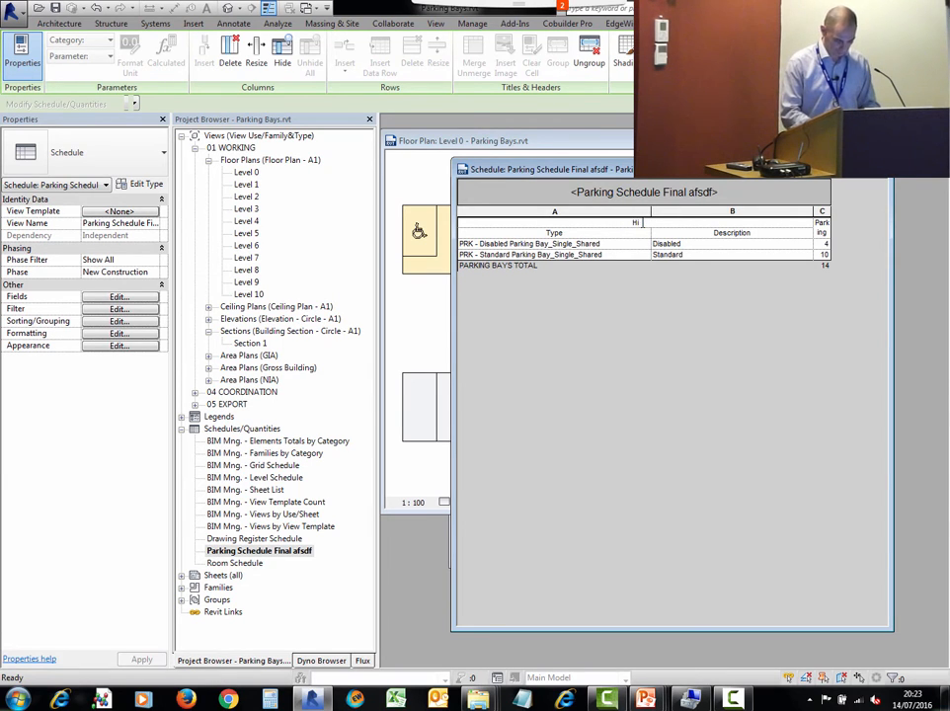
{"action": "type", "text": "gher Categ"}
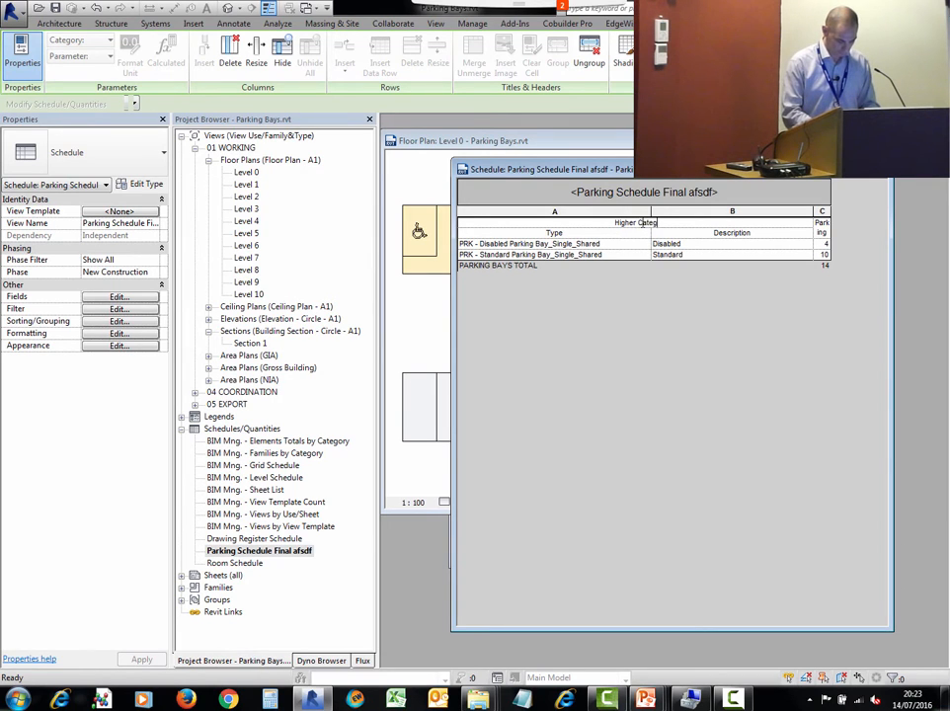
{"action": "type", "text": "ory Level"}
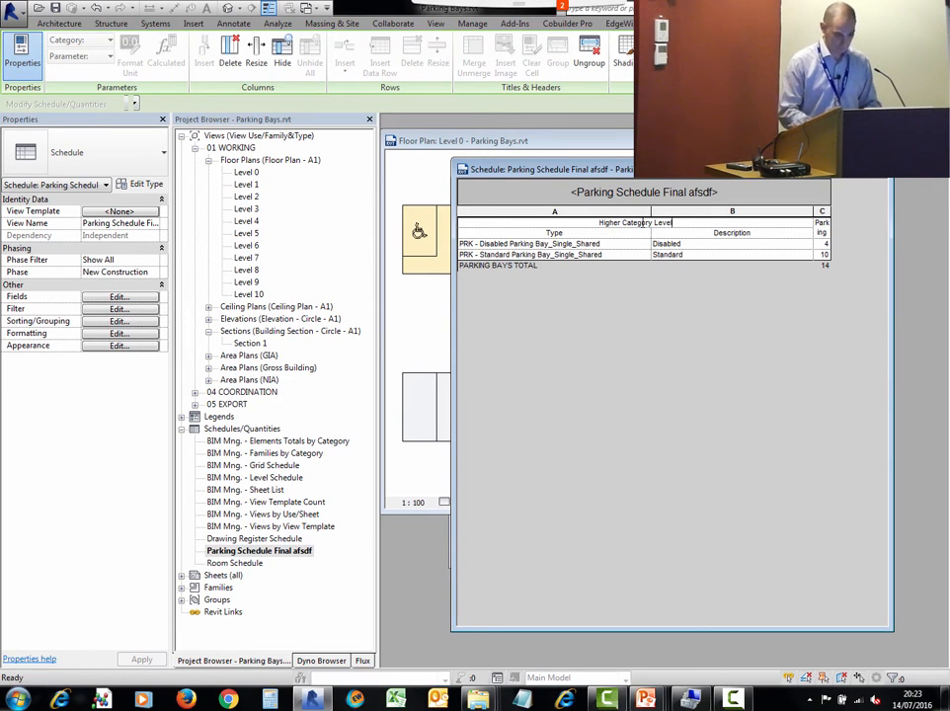
{"action": "left_click", "coordinate": [745, 361]}
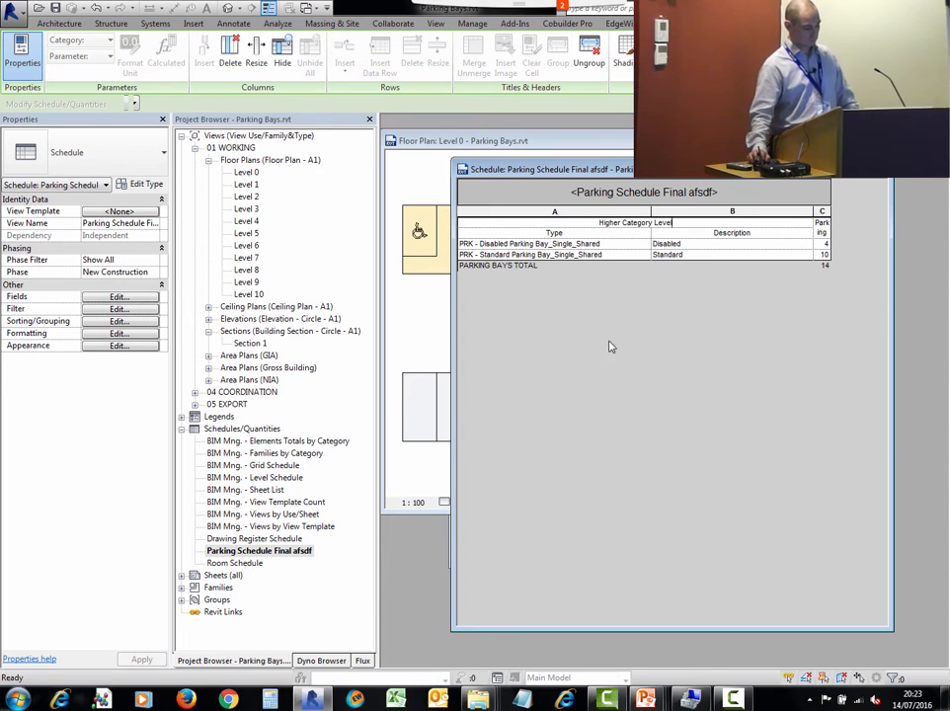
Step: Open the sheet 00-0000 - Unnamed that holds the Level 0 plan and the parking schedule
{"action": "left_click", "coordinate": [306, 452]}
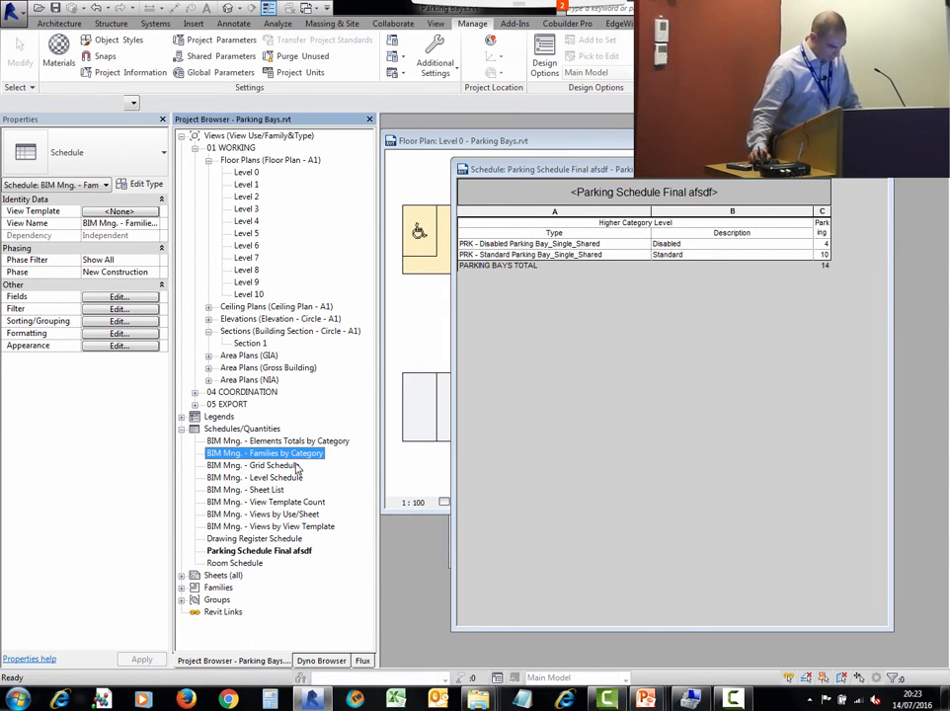
{"action": "left_click", "coordinate": [182, 575]}
{"action": "scroll", "coordinate": [237, 562], "scroll_direction": "down", "scroll_amount": 2}
{"action": "double_click", "coordinate": [242, 551]}
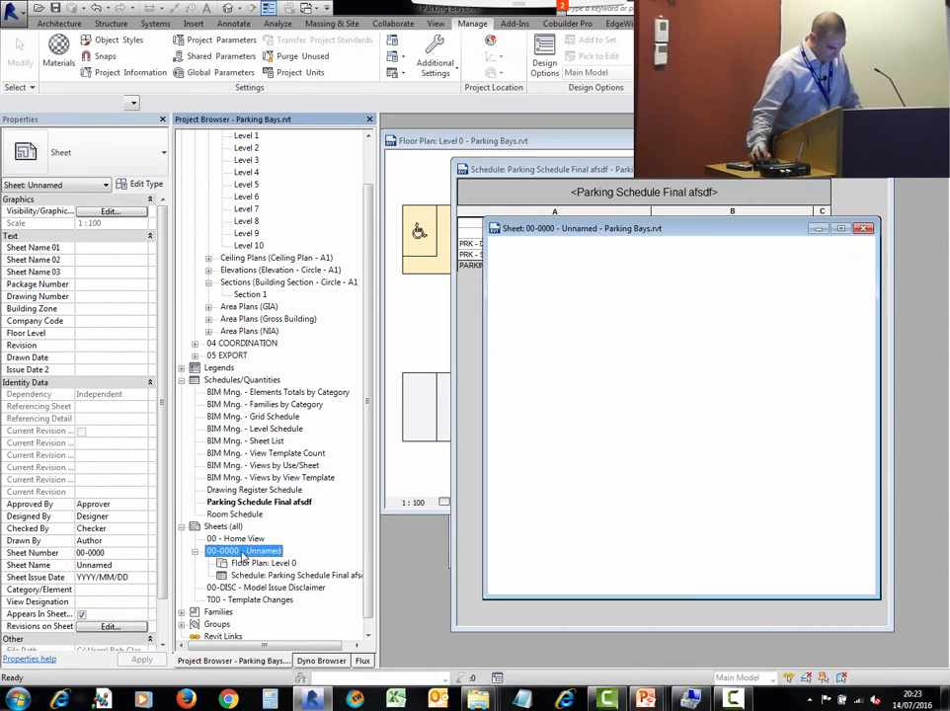
Step: Move the Level 0 viewport sideways on the sheet so it clears the parking schedule, and inspect the grouped header there
{"action": "left_click", "coordinate": [685, 420]}
{"action": "scroll", "coordinate": [713, 432], "scroll_direction": "up", "scroll_amount": 3}
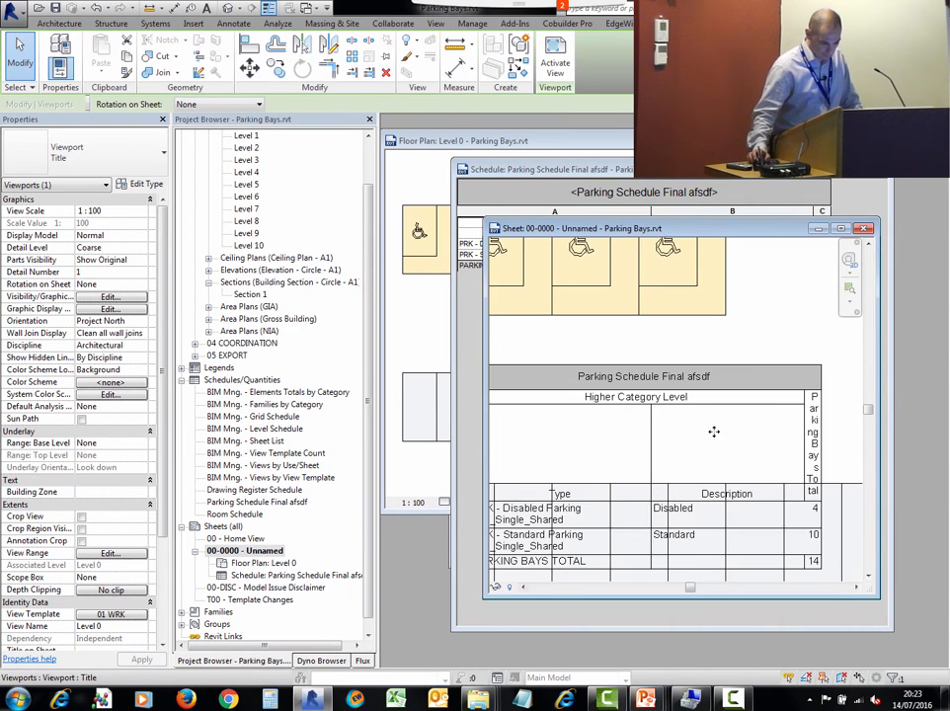
{"action": "scroll", "coordinate": [737, 354], "scroll_direction": "down", "scroll_amount": 3}
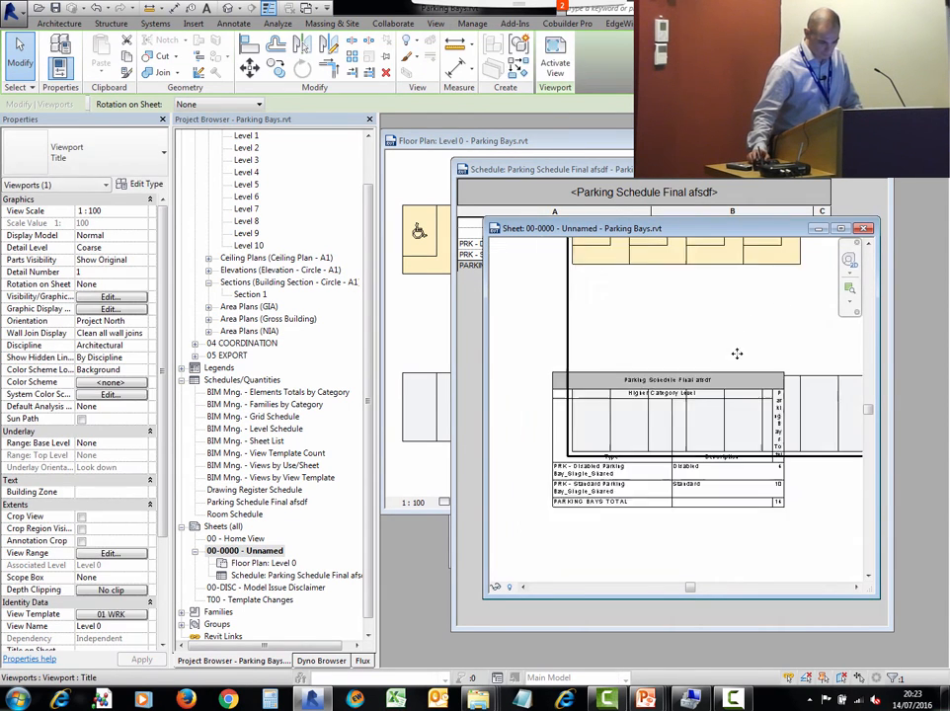
{"action": "scroll", "coordinate": [736, 354], "scroll_direction": "down", "scroll_amount": 2}
{"action": "left_click_drag", "start_coordinate": [750, 395], "coordinate": [868, 434]}
{"action": "scroll", "coordinate": [636, 420], "scroll_direction": "down", "scroll_amount": 2}
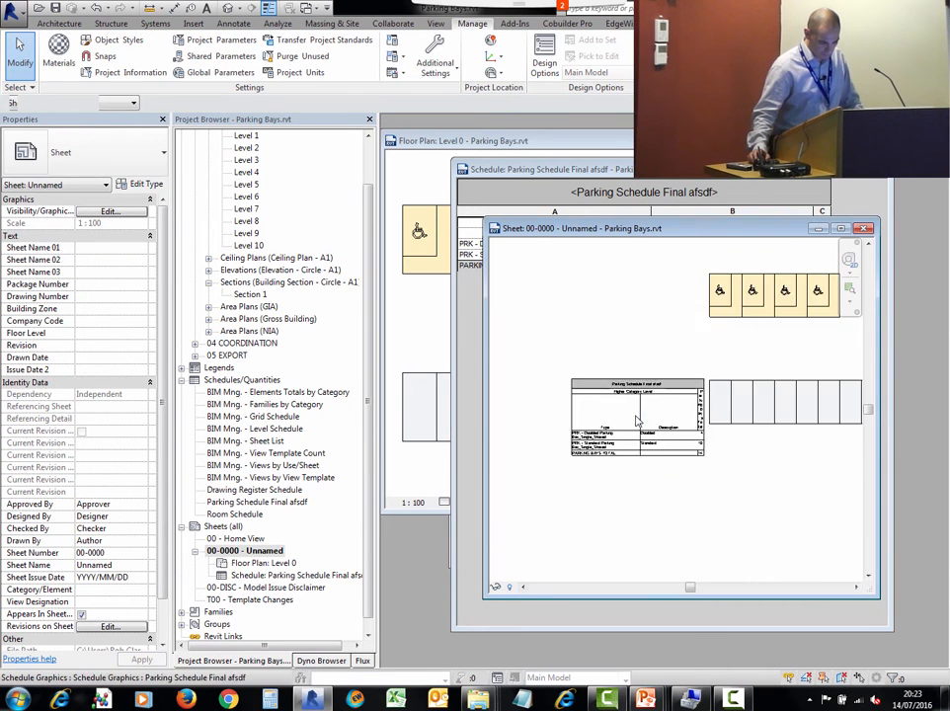
{"action": "scroll", "coordinate": [636, 421], "scroll_direction": "up", "scroll_amount": 2}
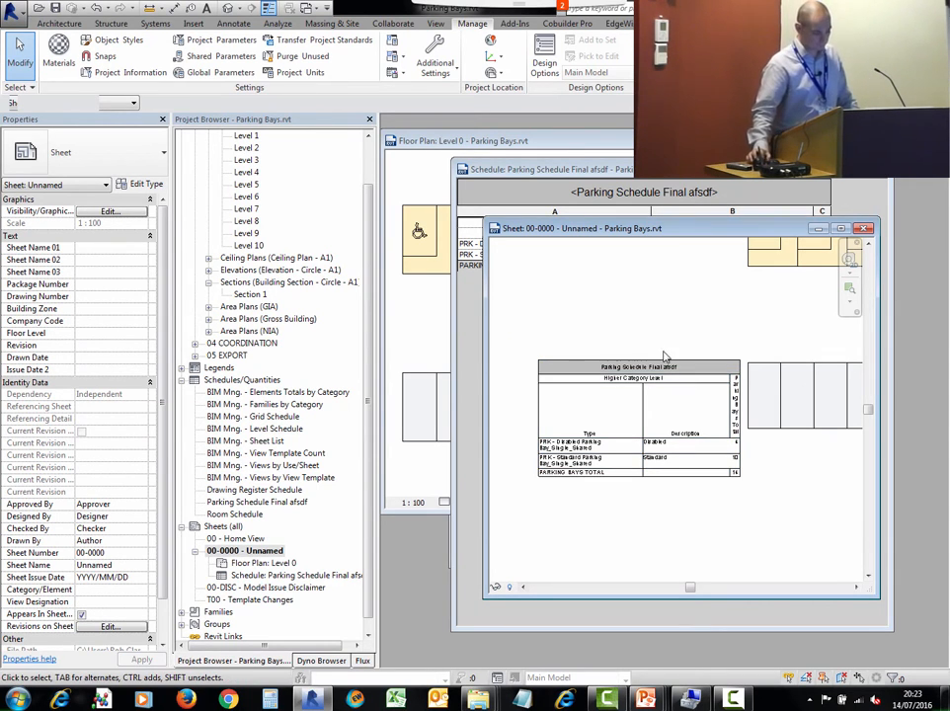
Step: Switch to the M19 Tips and Tricks presentation in PowerPoint and show slide 8, Clear Cells, and slide 10, Headers Grouping and Renaming
{"action": "key", "text": "ctrl+Tab"}
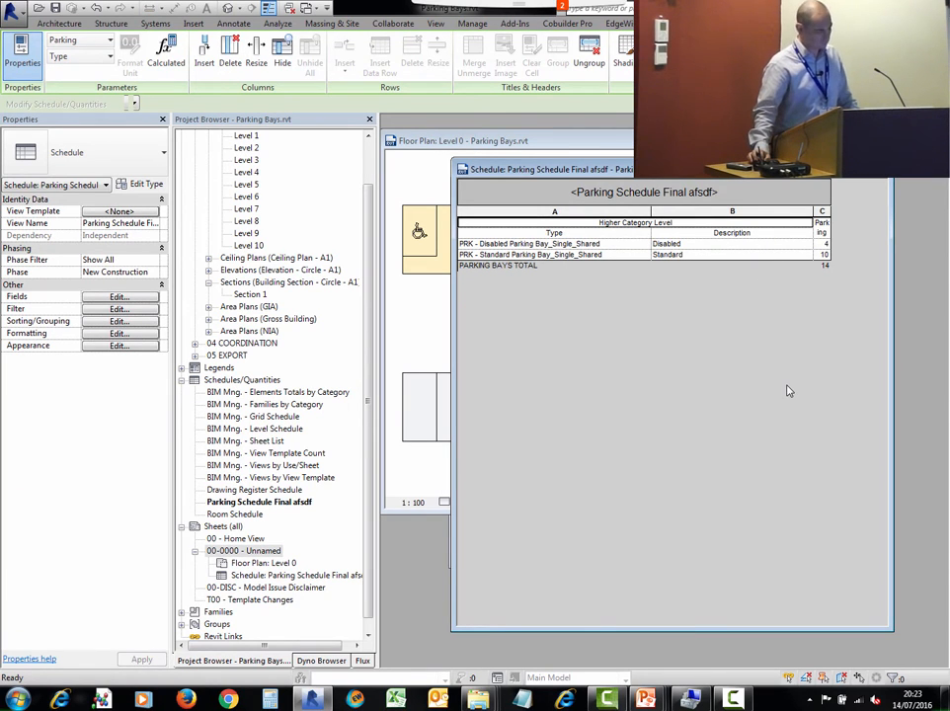
{"action": "mouse_move", "coordinate": [645, 697]}
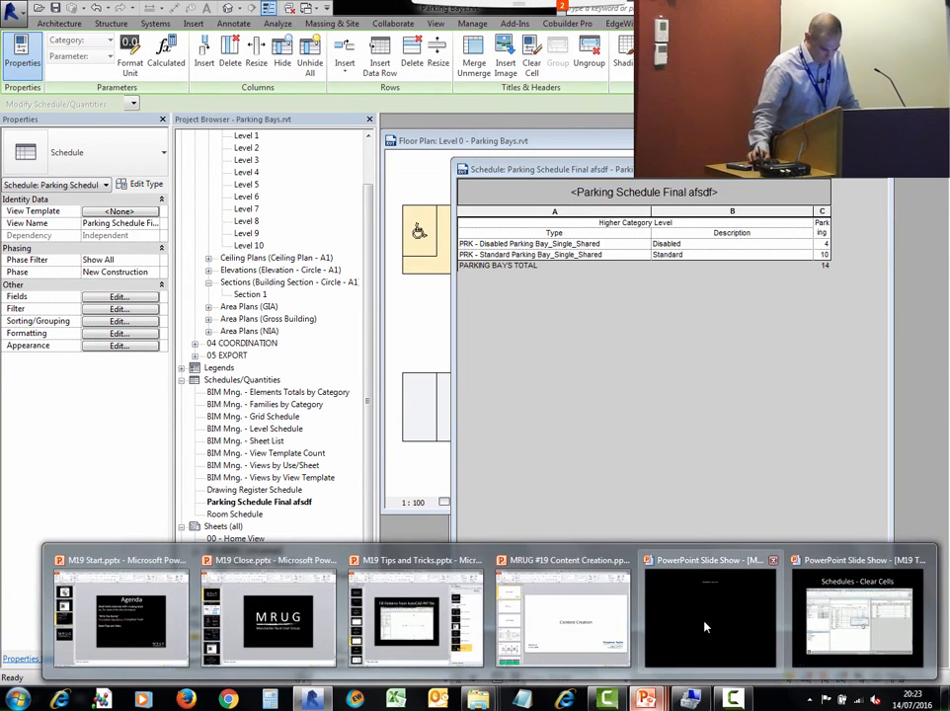
{"action": "left_click", "coordinate": [414, 613]}
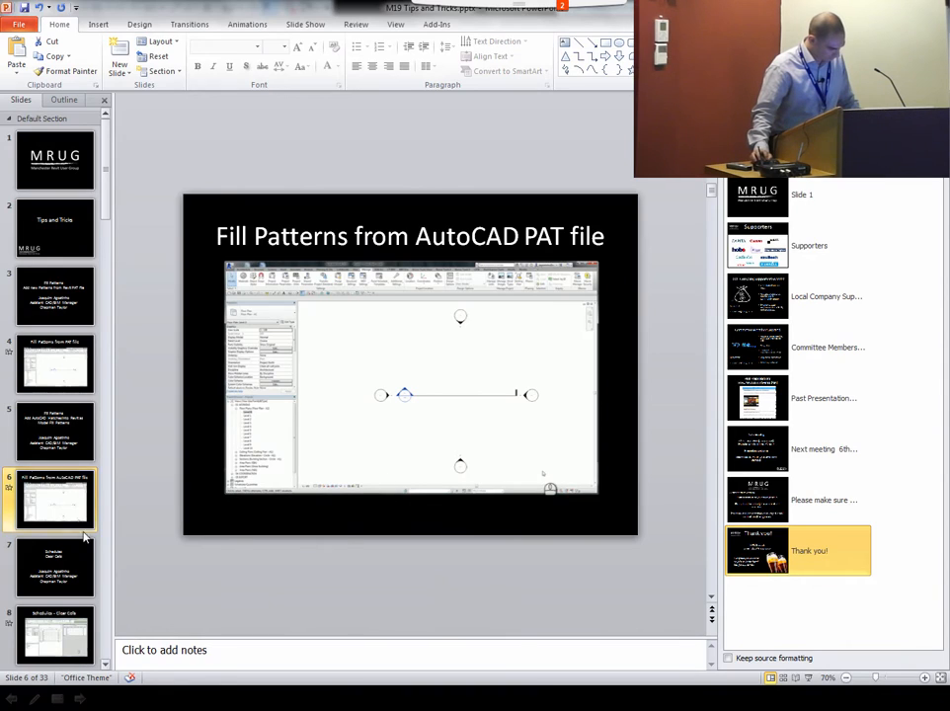
{"action": "left_click", "coordinate": [57, 632]}
{"action": "scroll", "coordinate": [69, 602], "scroll_direction": "down", "scroll_amount": 3}
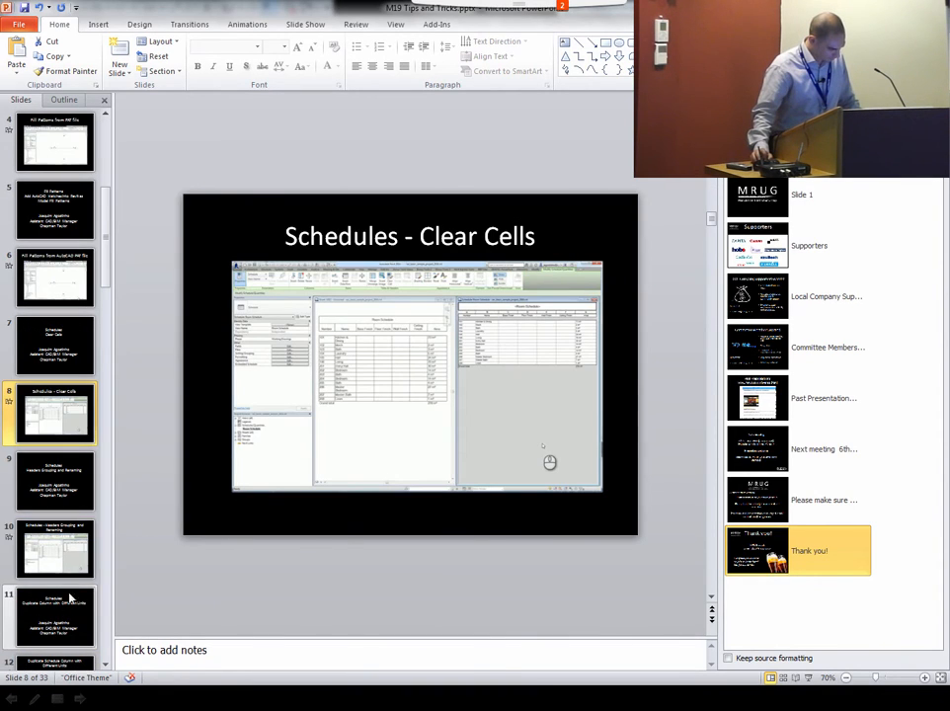
{"action": "left_click", "coordinate": [59, 553]}
{"action": "scroll", "coordinate": [59, 550], "scroll_direction": "down", "scroll_amount": 1}
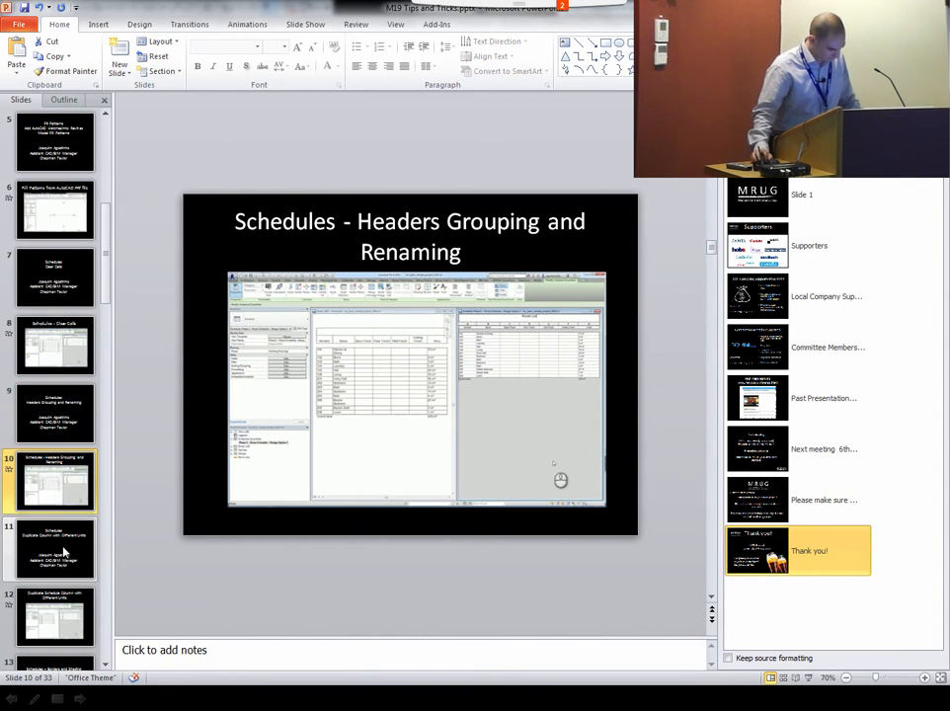
Step: Switch back to Revit and review the available and scheduled fields of the parking schedule
{"action": "key", "text": "alt+Tab"}
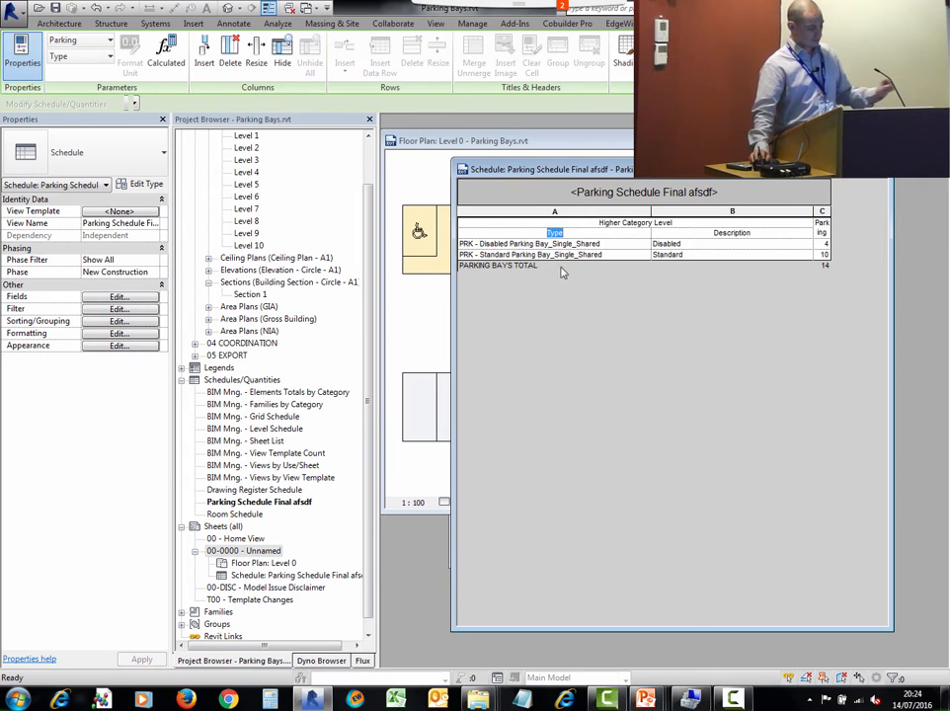
{"action": "left_click", "coordinate": [118, 297]}
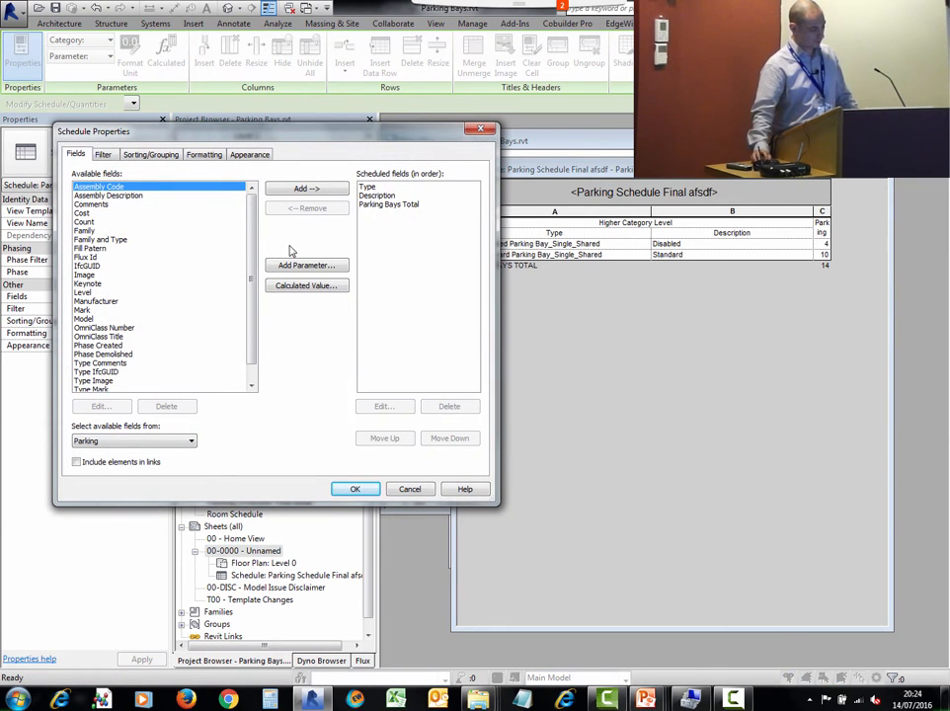
{"action": "scroll", "coordinate": [237, 301], "scroll_direction": "down", "scroll_amount": 2}
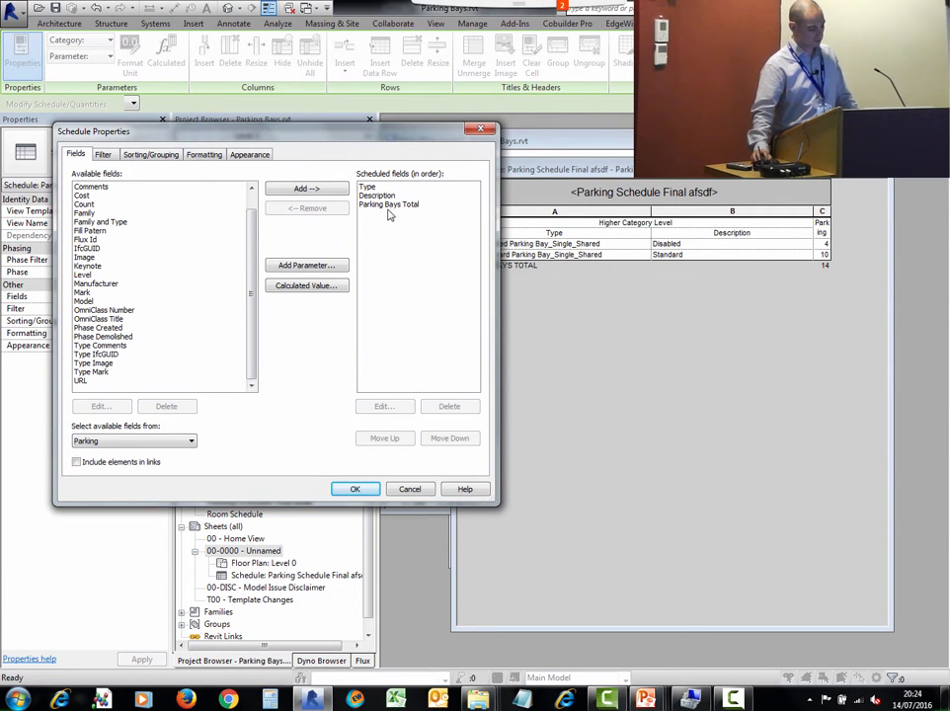
{"action": "left_click_drag", "start_coordinate": [415, 143], "coordinate": [395, 190]}
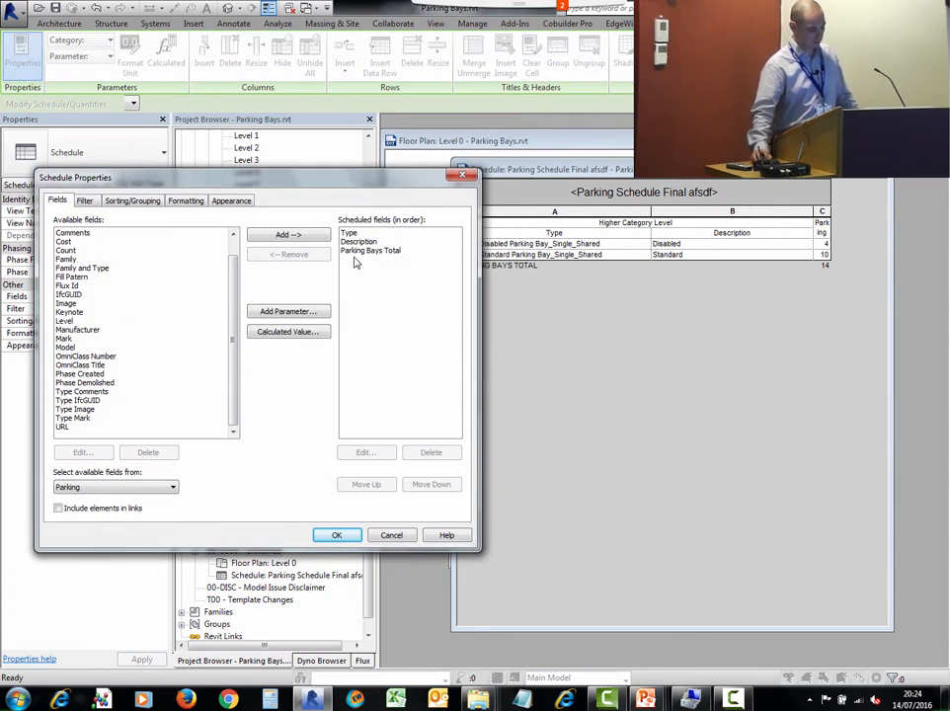
{"action": "left_click", "coordinate": [337, 534]}
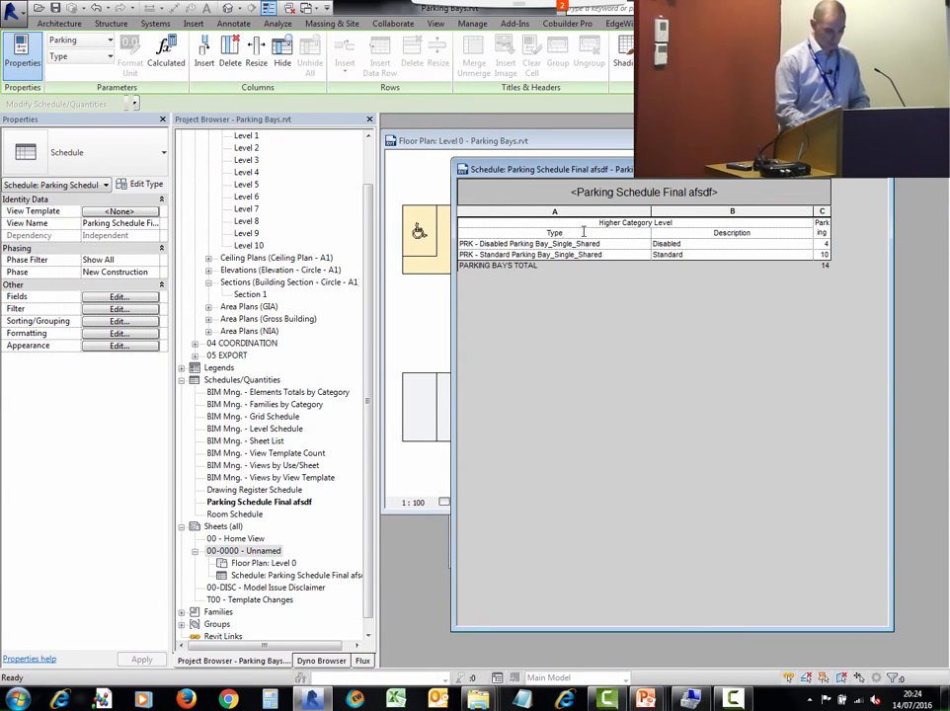
Step: Rename the Type column header of the parking schedule to Type of Parking
{"action": "type", "text": "of"}
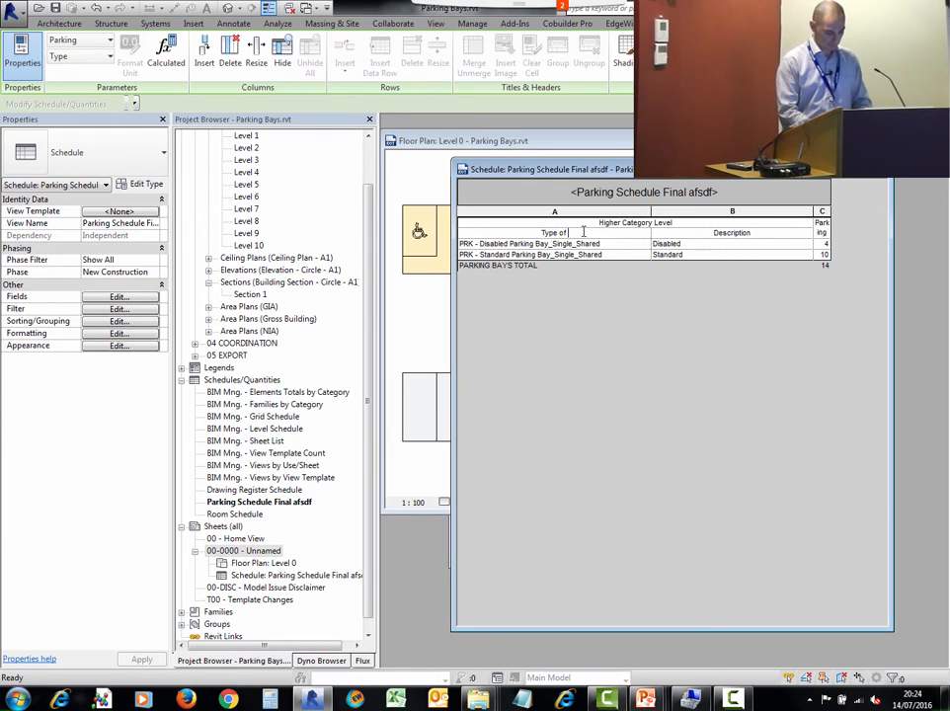
{"action": "type", "text": " Parking"}
{"action": "key", "text": "Return"}
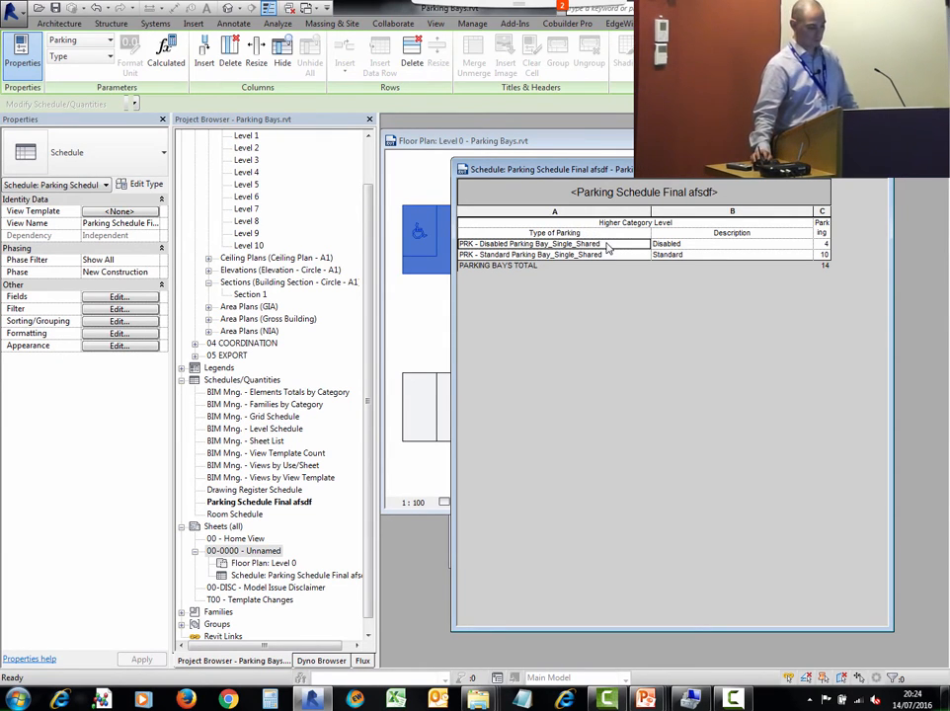
Step: Check the heading of the Type field in the parking schedule's formatting settings
{"action": "left_click", "coordinate": [604, 232]}
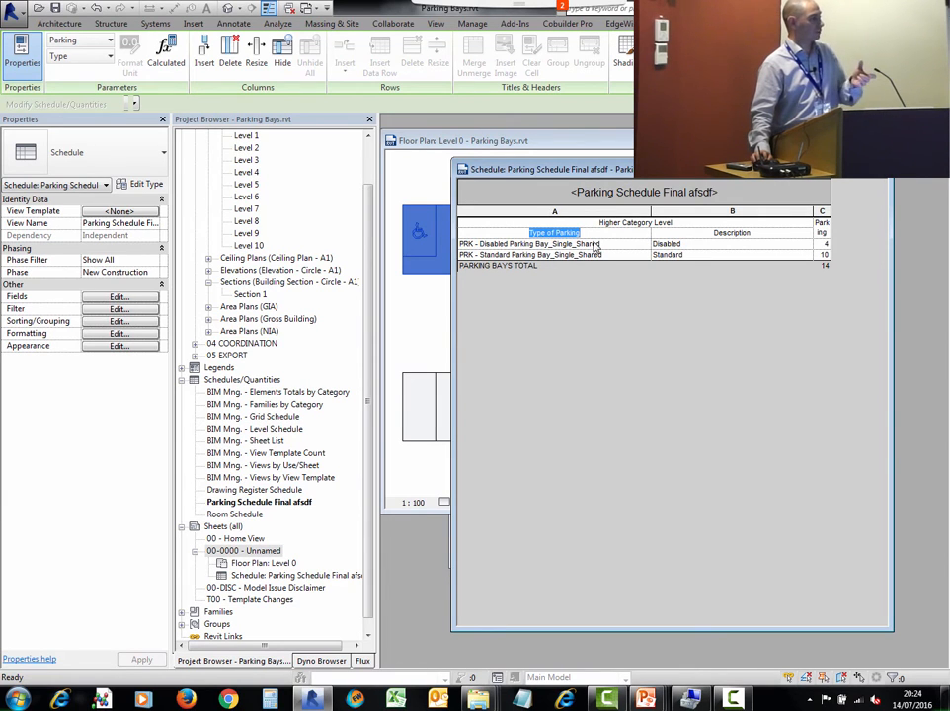
{"action": "left_click", "coordinate": [119, 335]}
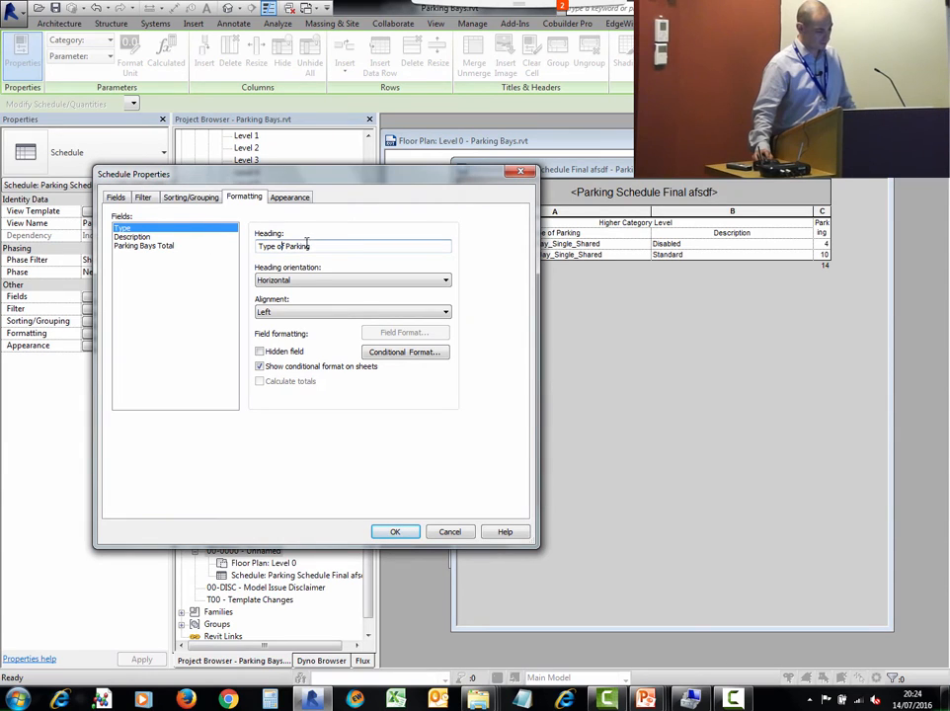
{"action": "left_click_drag", "start_coordinate": [258, 246], "coordinate": [312, 246]}
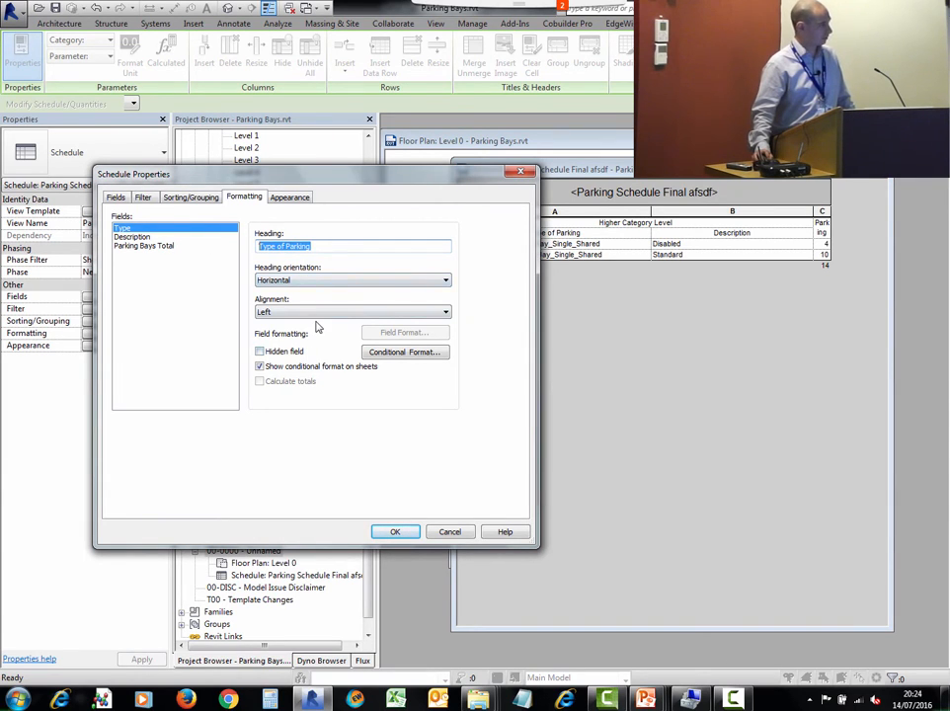
{"action": "left_click", "coordinate": [394, 533]}
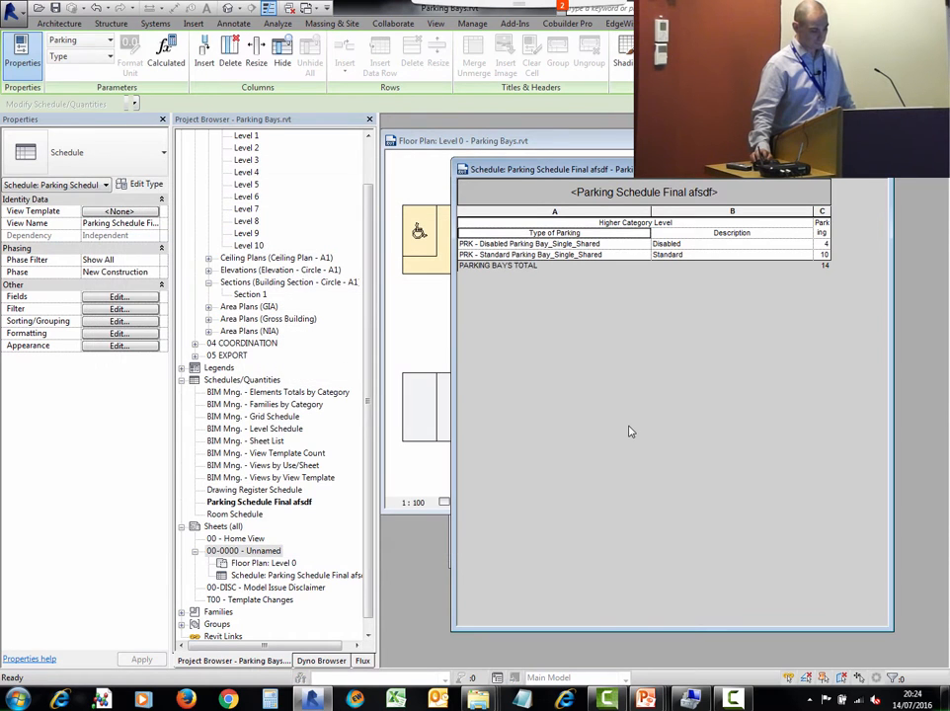
Step: Switch to the M19 Tips and Tricks presentation in PowerPoint and show slide 12, Duplicate Schedule Column with Different Units
{"action": "mouse_move", "coordinate": [645, 699]}
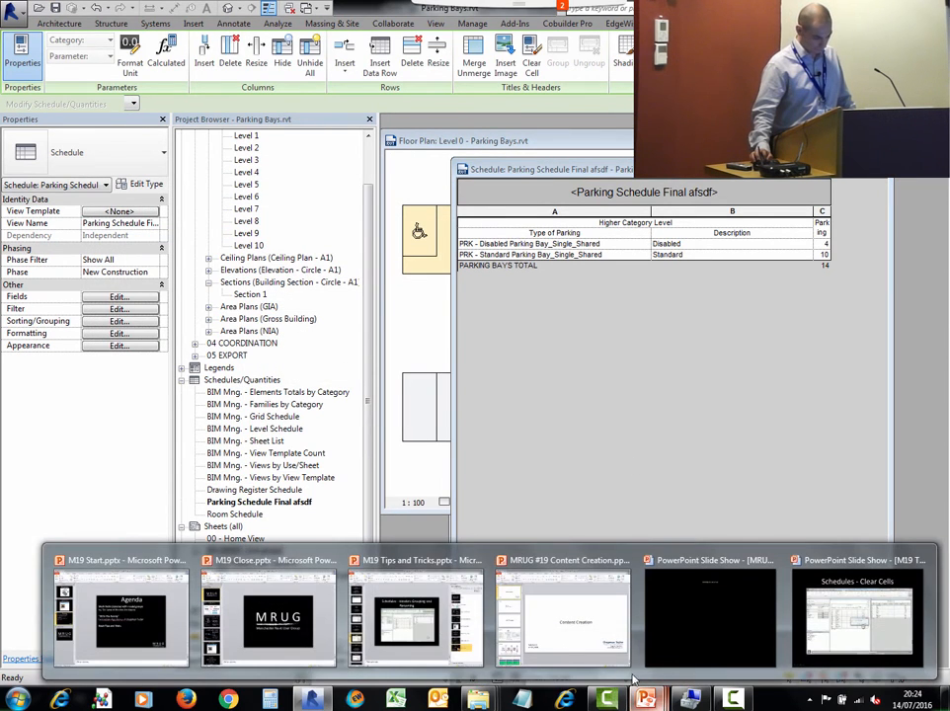
{"action": "left_click", "coordinate": [416, 624]}
{"action": "left_click", "coordinate": [57, 618]}
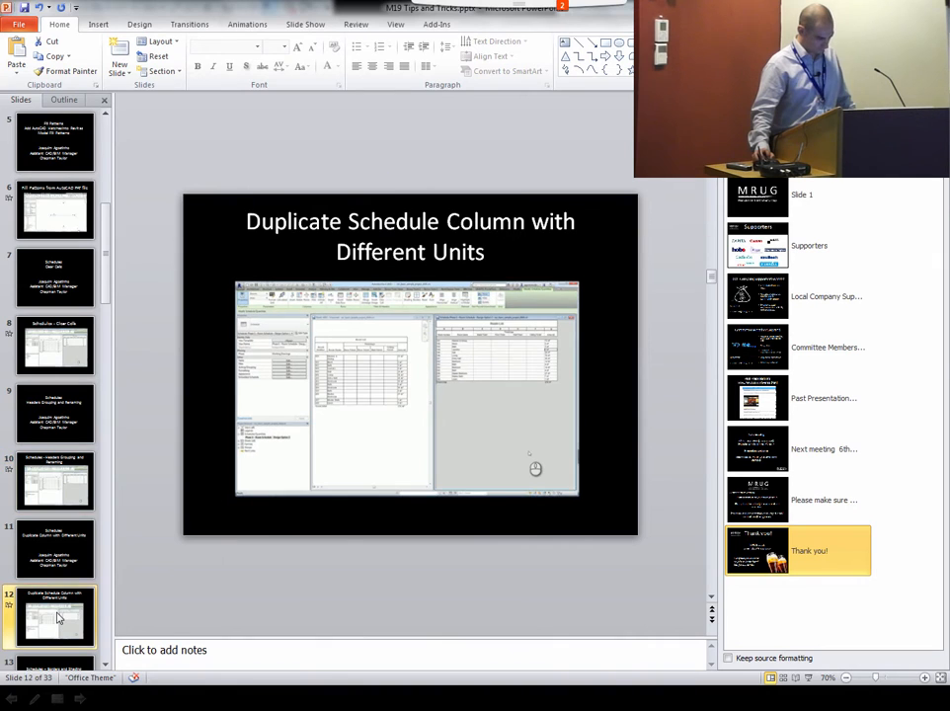
Step: Switch to Revit and draw a rectangle of Concept - Ext 300 walls, about 16700 by 10700 mm, above the disabled bays on Level 0
{"action": "key", "text": "alt+Tab"}
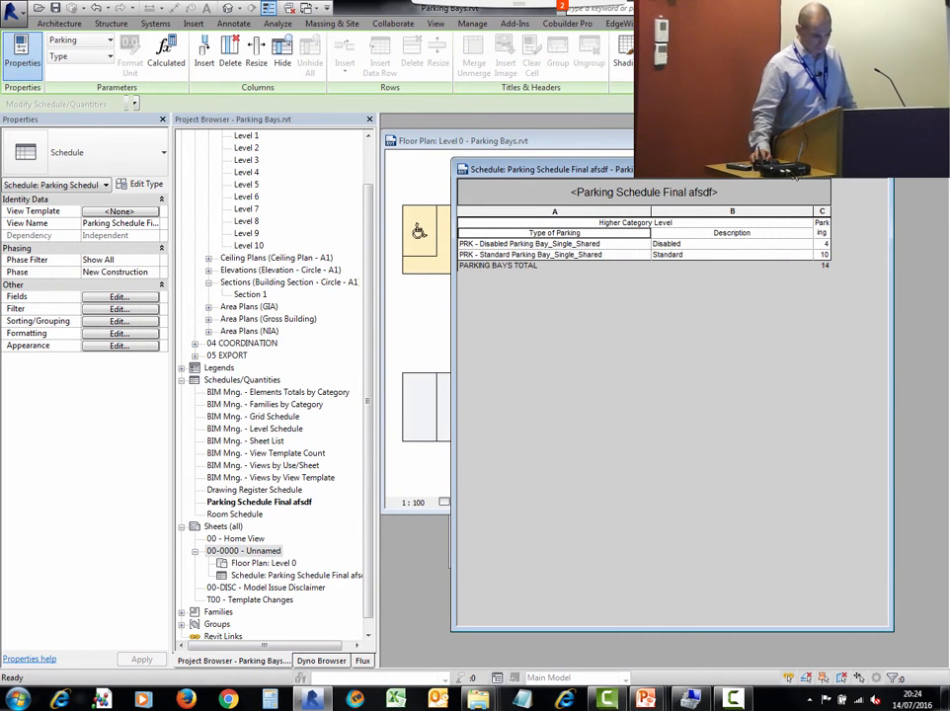
{"action": "left_click_drag", "start_coordinate": [793, 170], "coordinate": [776, 169]}
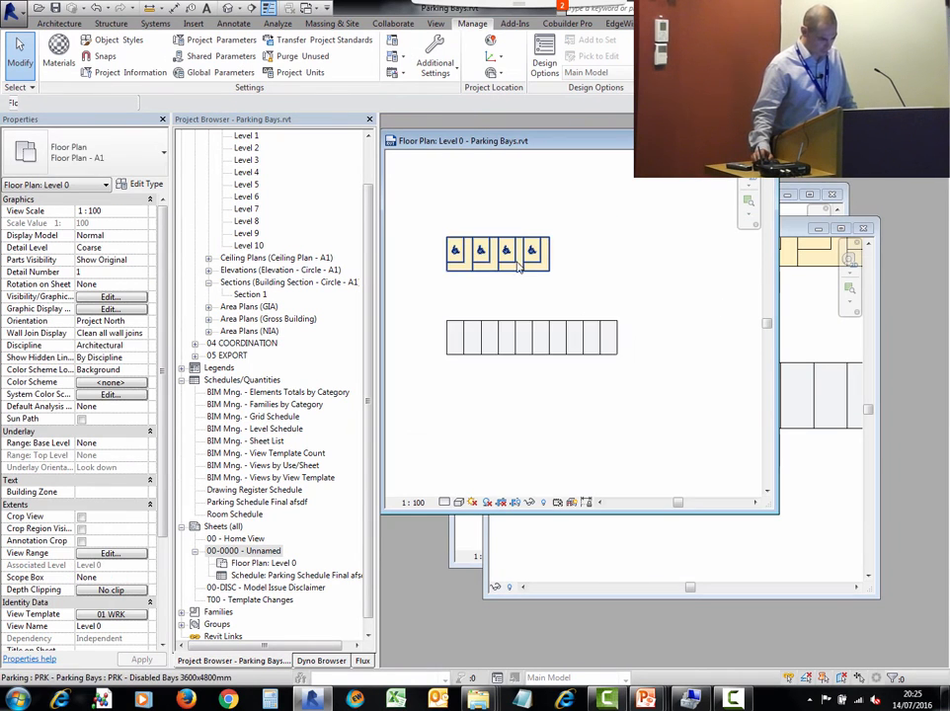
{"action": "middle_click_drag", "start_coordinate": [516, 265], "coordinate": [561, 297]}
{"action": "key", "text": "w"}
{"action": "key", "text": "a"}
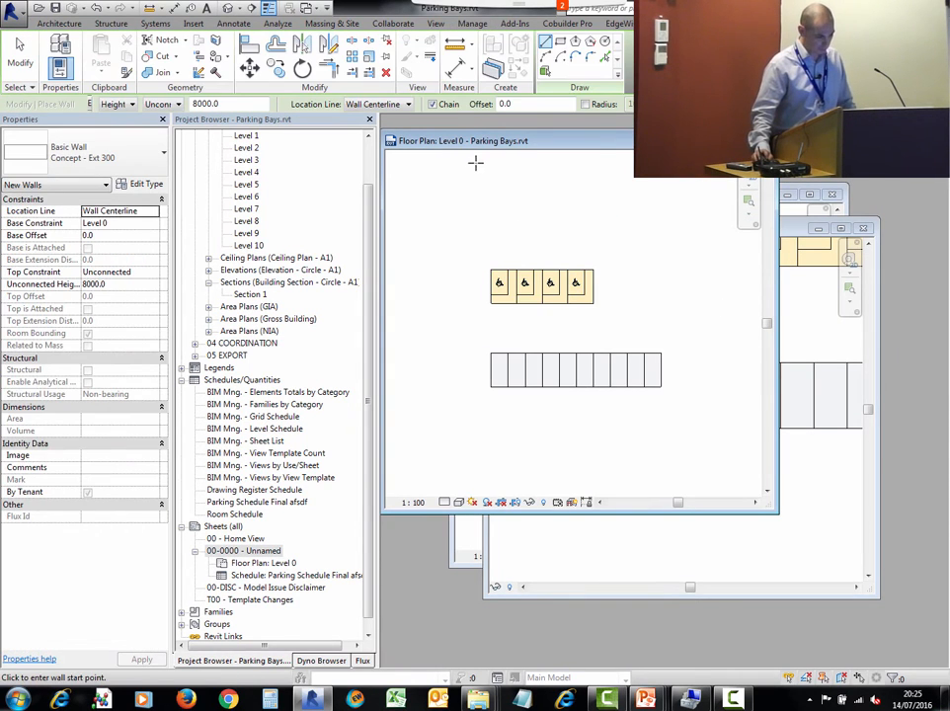
{"action": "left_click", "coordinate": [560, 42]}
{"action": "left_click", "coordinate": [444, 174]}
{"action": "left_click", "coordinate": [563, 250]}
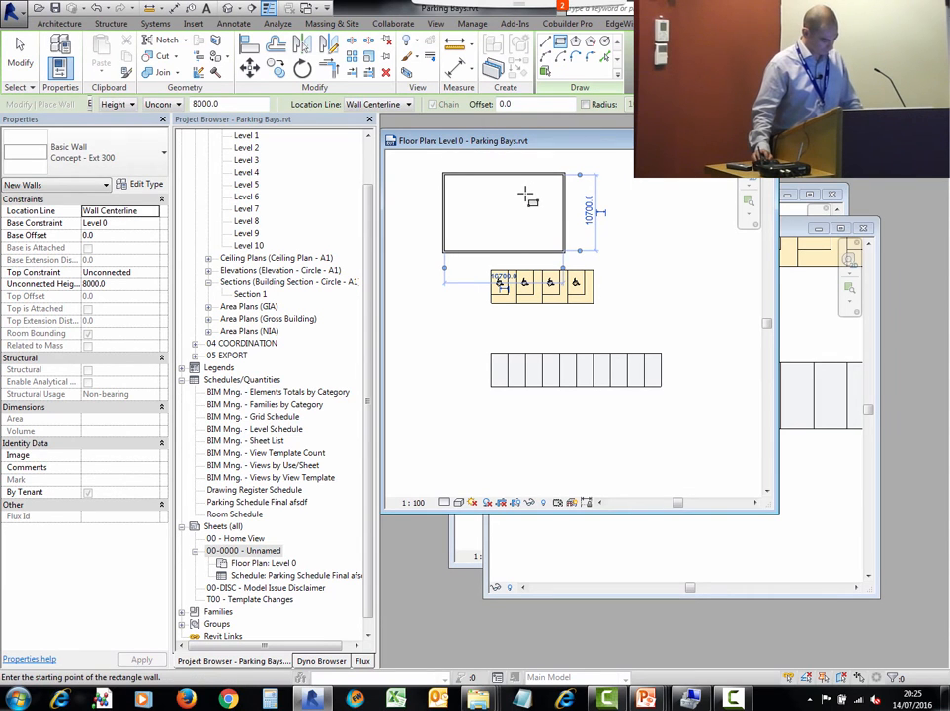
Step: Draw two vertical dividing walls inside the rectangle, with the second about 6400 mm from the first and 4850 mm from the outer wall
{"action": "key", "text": "Escape"}
{"action": "key", "text": "Escape"}
{"action": "key", "text": "w"}
{"action": "key", "text": "a"}
{"action": "left_click", "coordinate": [480, 174]}
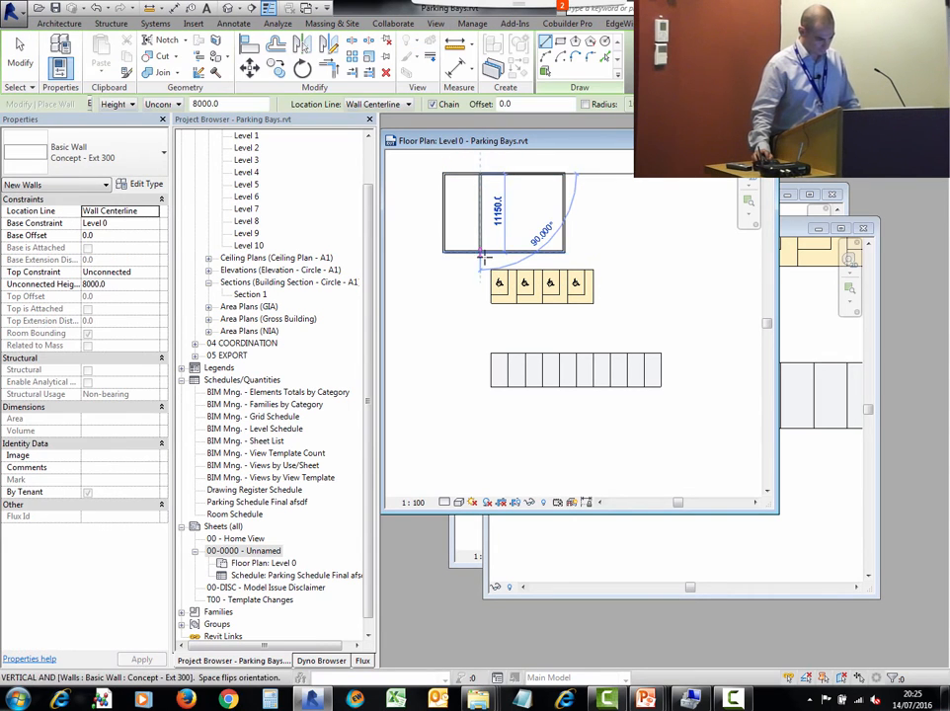
{"action": "left_click", "coordinate": [481, 257]}
{"action": "key", "text": "Escape"}
{"action": "left_click", "coordinate": [527, 174]}
{"action": "left_click", "coordinate": [527, 253]}
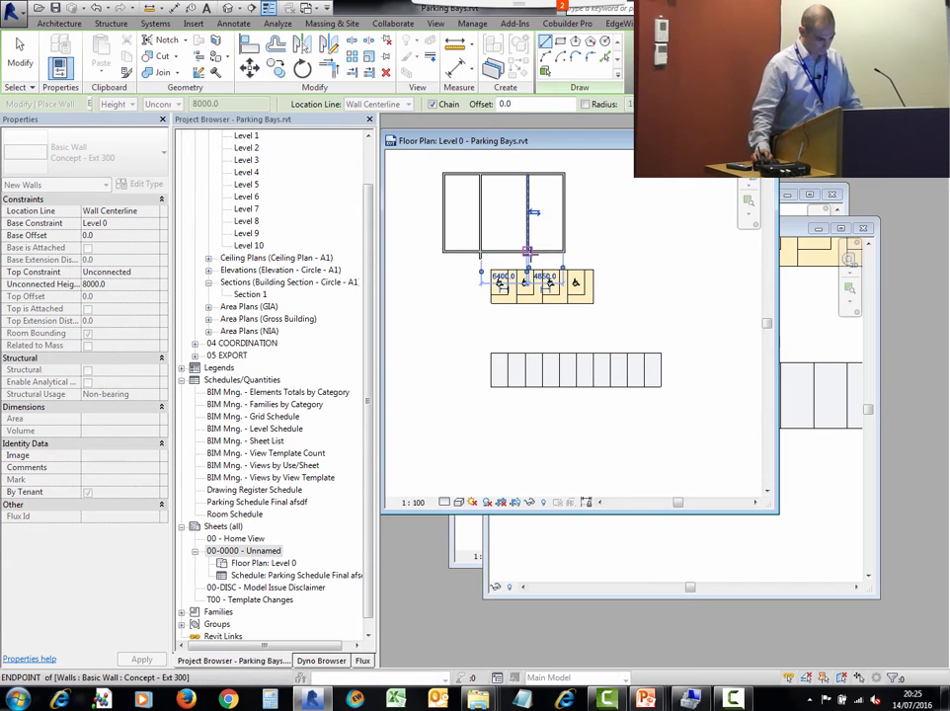
Step: Place a tagged room in each of the three enclosed spaces of the new wall layout on Level 0
{"action": "key", "text": "Escape"}
{"action": "key", "text": "Escape"}
{"action": "key", "text": "r"}
{"action": "key", "text": "m"}
{"action": "left_click", "coordinate": [458, 206]}
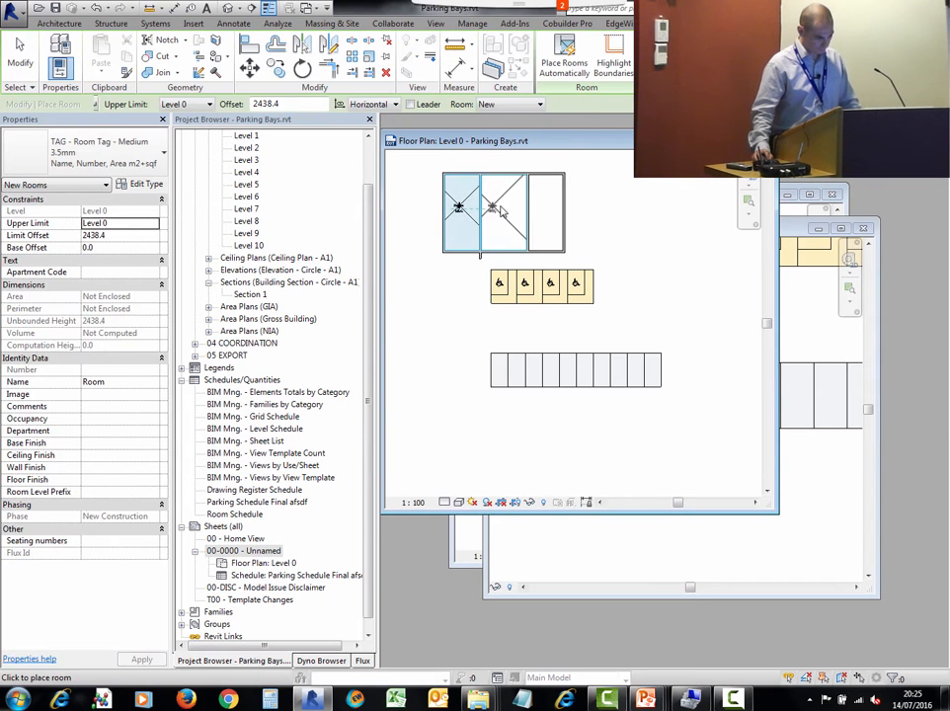
{"action": "left_click", "coordinate": [501, 209]}
{"action": "left_click", "coordinate": [549, 208]}
{"action": "key", "text": "Escape"}
{"action": "key", "text": "Escape"}
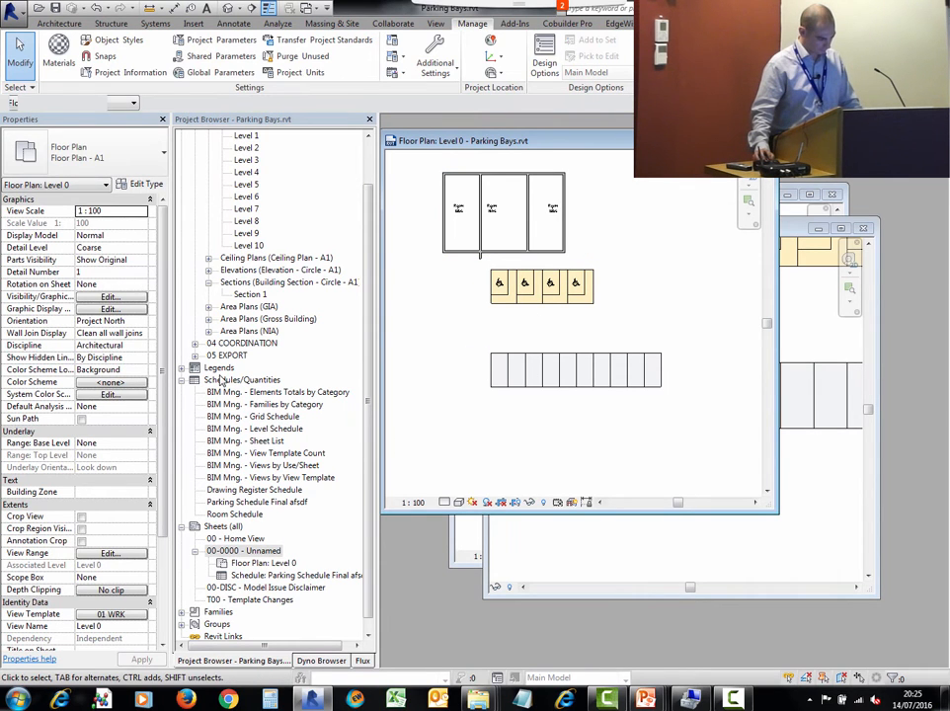
Step: Create a new schedule of building components for the Rooms category
{"action": "right_click", "coordinate": [223, 377]}
{"action": "left_click", "coordinate": [254, 383]}
{"action": "key", "text": "r"}
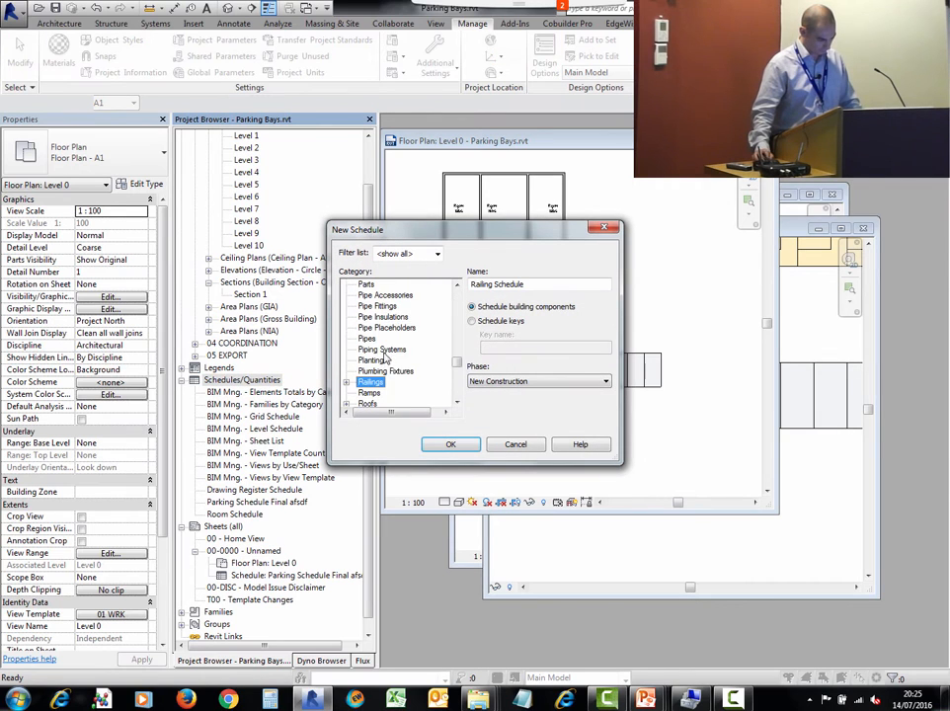
{"action": "scroll", "coordinate": [385, 360], "scroll_direction": "down", "scroll_amount": 2}
{"action": "left_click", "coordinate": [371, 370]}
{"action": "left_click", "coordinate": [450, 444]}
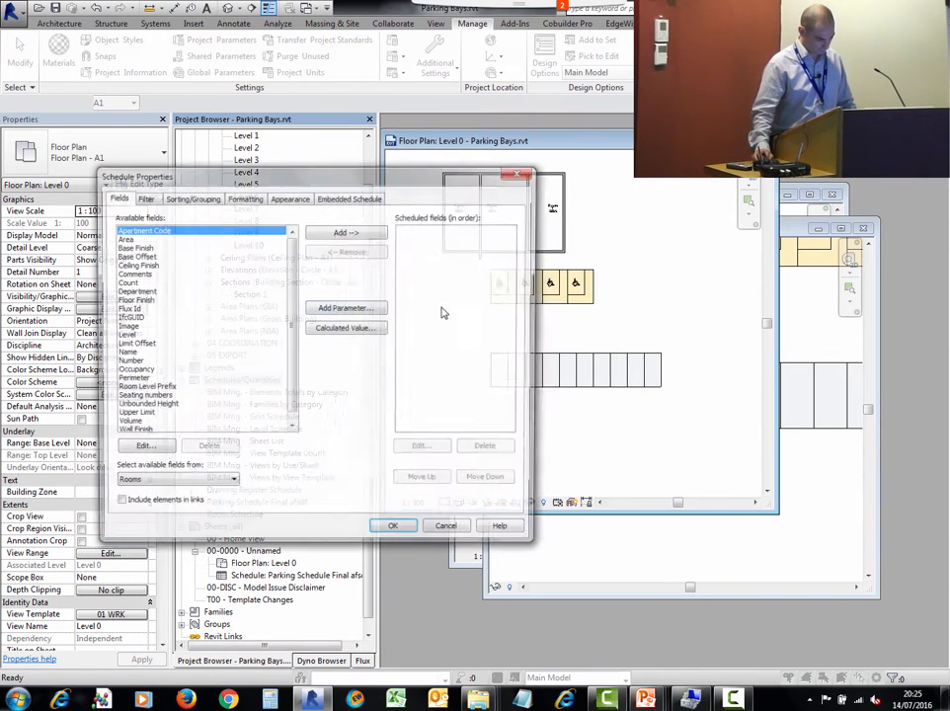
Step: Add the Name and Area fields to the room schedule
{"action": "left_click", "coordinate": [131, 355]}
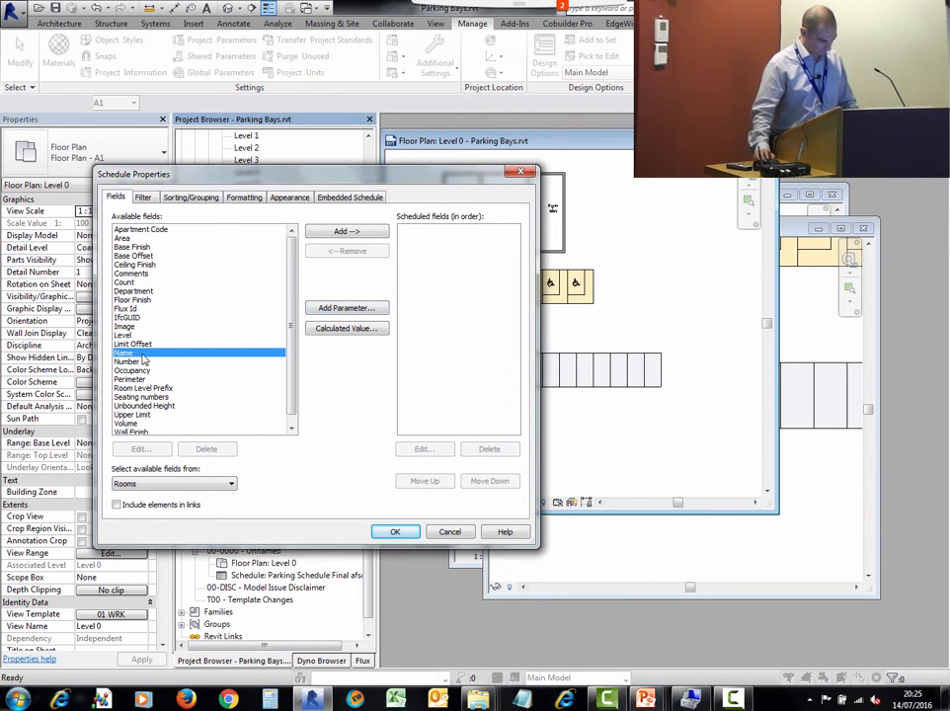
{"action": "double_click", "coordinate": [132, 352]}
{"action": "double_click", "coordinate": [123, 238]}
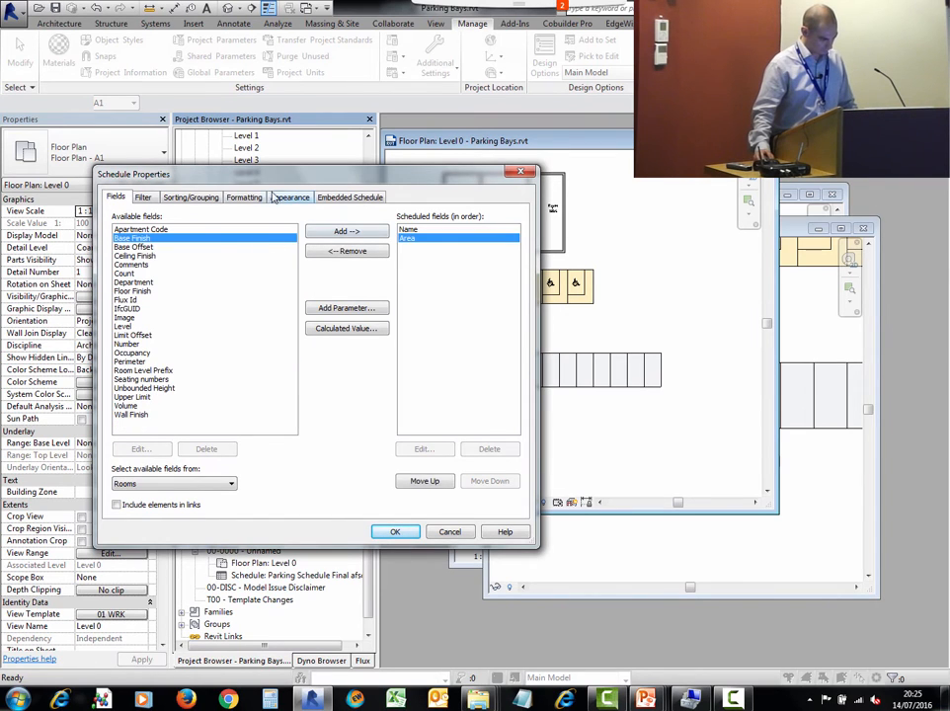
Step: Sort the room schedule by Name in ascending order and generate it
{"action": "left_click", "coordinate": [191, 196]}
{"action": "left_click", "coordinate": [249, 218]}
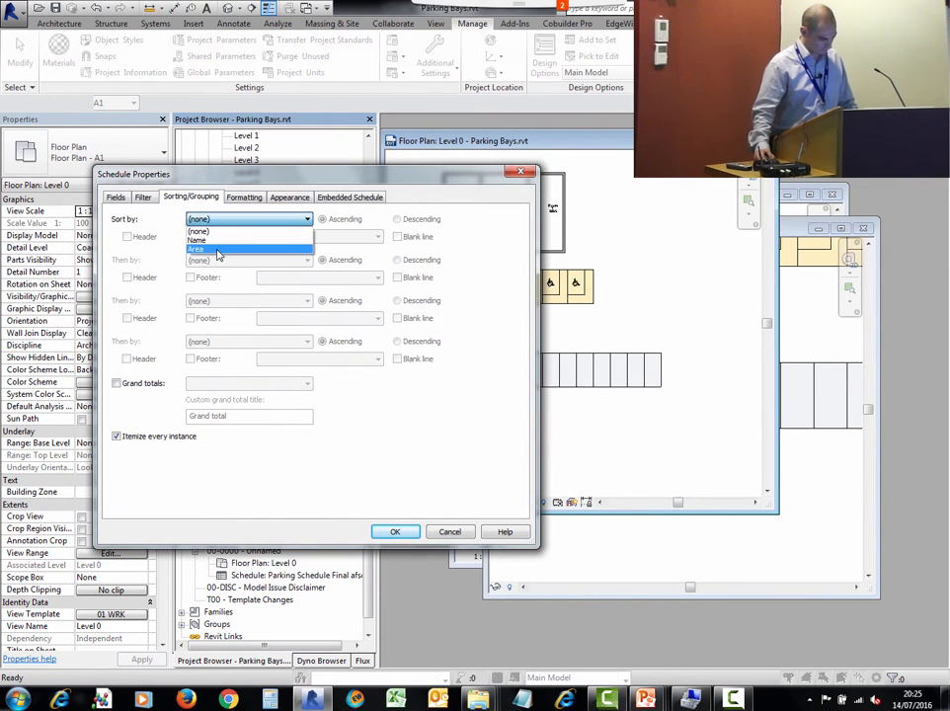
{"action": "left_click", "coordinate": [202, 252]}
{"action": "left_click", "coordinate": [249, 218]}
{"action": "left_click", "coordinate": [207, 241]}
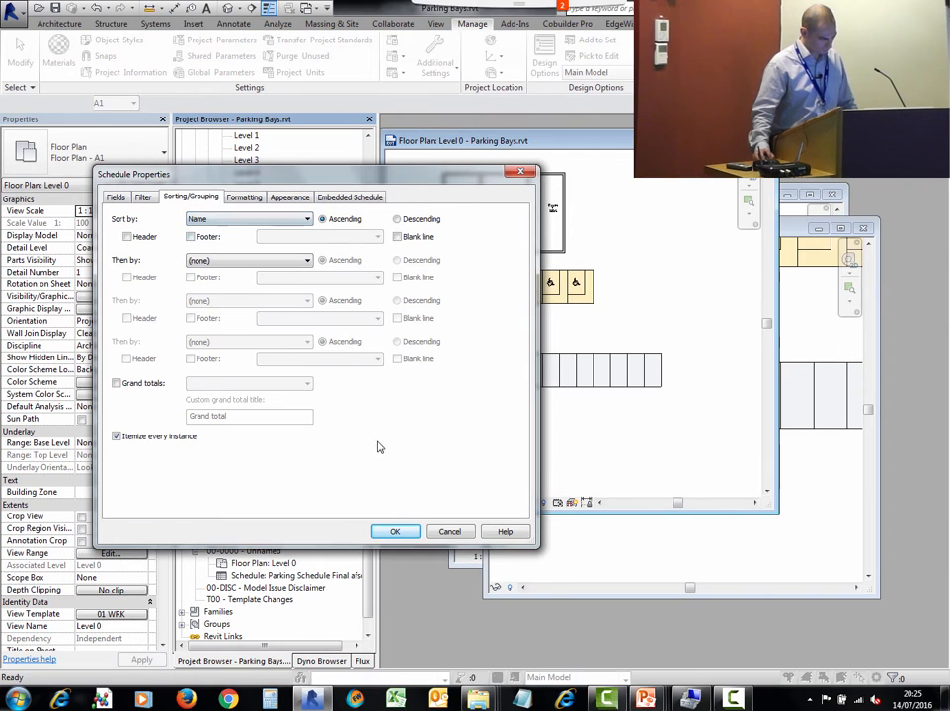
{"action": "left_click", "coordinate": [394, 532]}
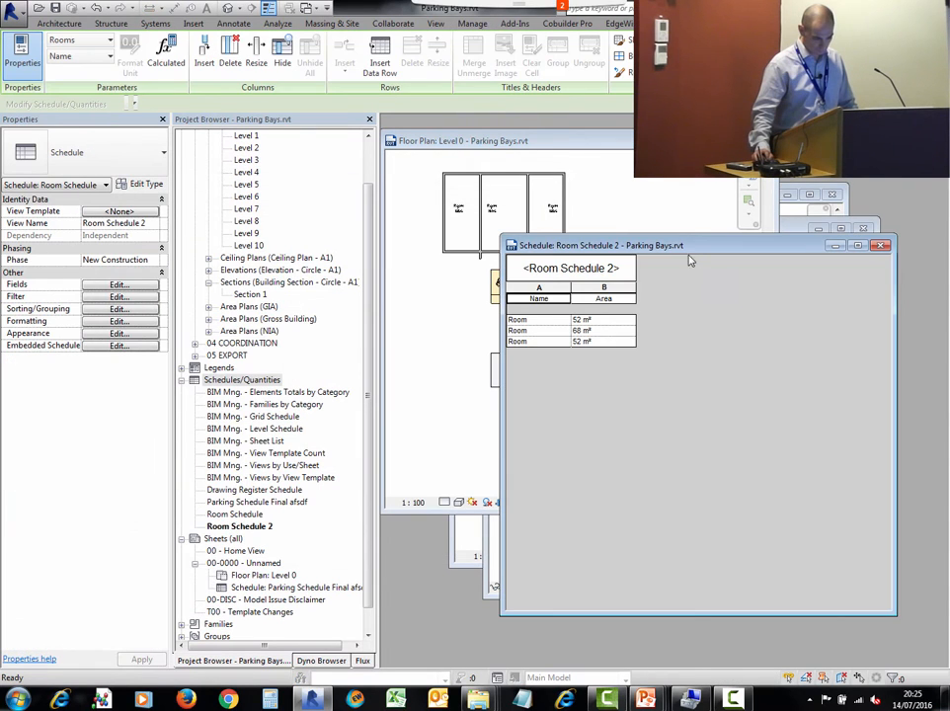
Step: Rename the Area column header in the new room schedule to Area m2
{"action": "left_click_drag", "start_coordinate": [540, 250], "coordinate": [576, 253]}
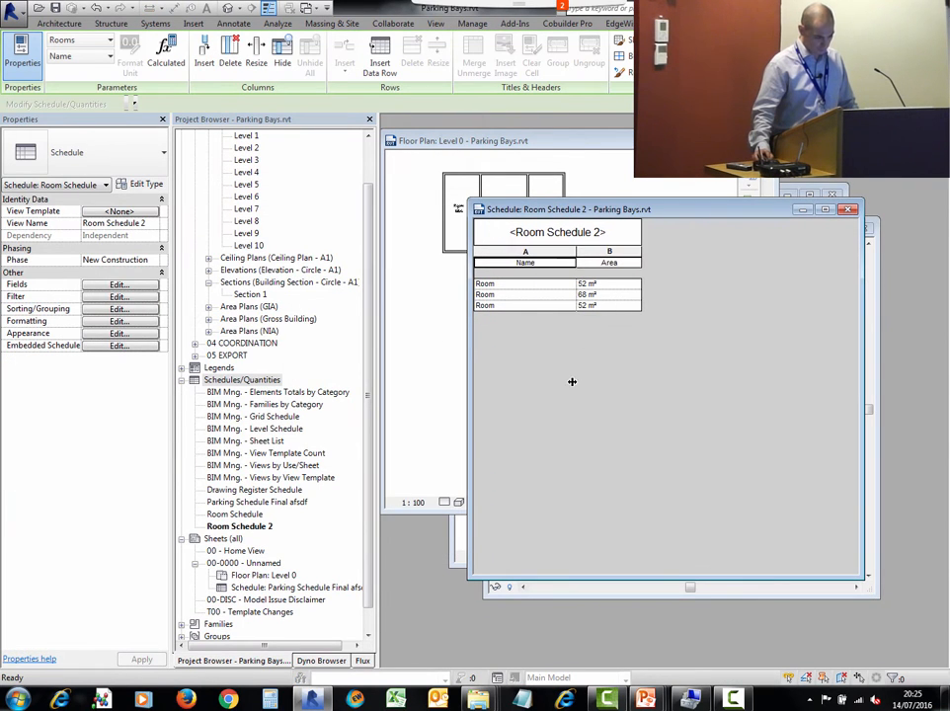
{"action": "left_click", "coordinate": [605, 252]}
{"action": "left_click", "coordinate": [624, 265]}
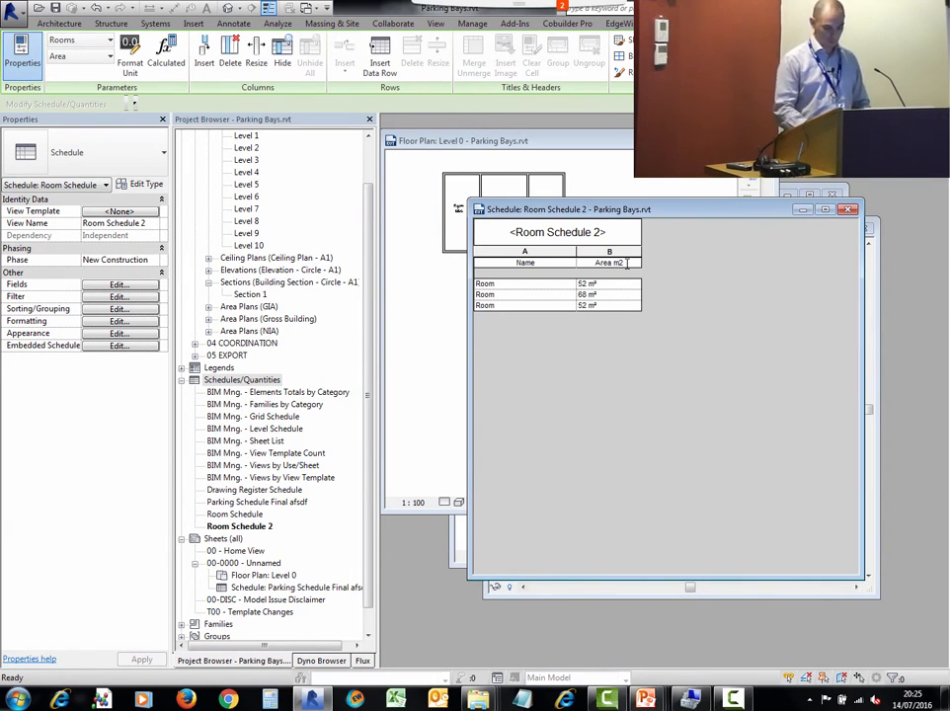
{"action": "key", "text": "Return"}
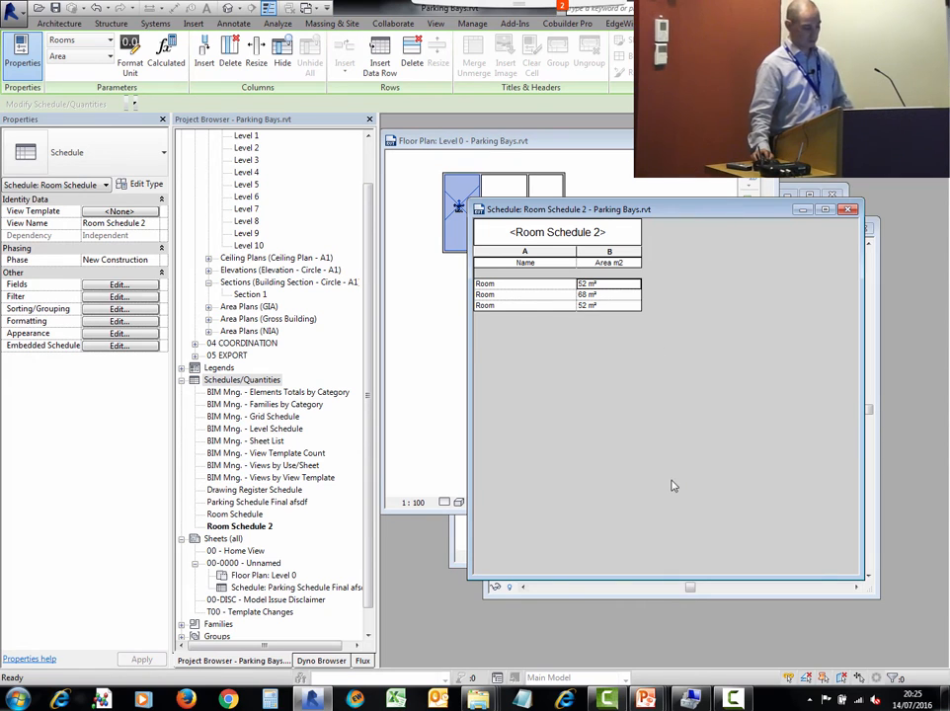
Step: Start a formula-based calculated value named Area SF for the room schedule, with its type set to Area
{"action": "left_click", "coordinate": [119, 284]}
{"action": "left_click_drag", "start_coordinate": [441, 175], "coordinate": [428, 155]}
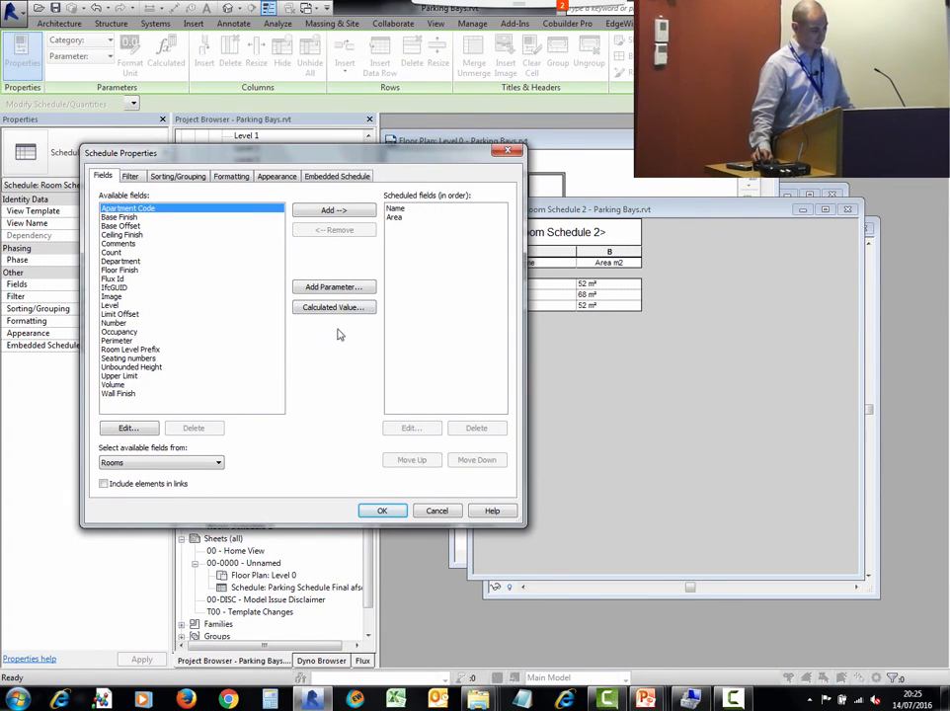
{"action": "left_click", "coordinate": [330, 307]}
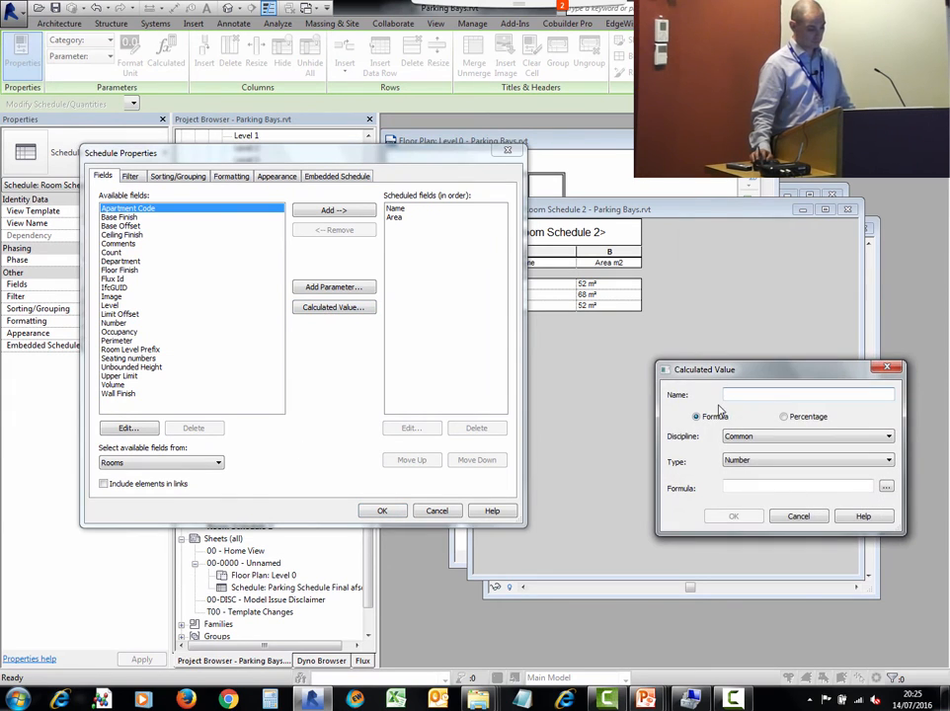
{"action": "left_click_drag", "start_coordinate": [751, 369], "coordinate": [584, 373]}
{"action": "type", "text": "Area SF"}
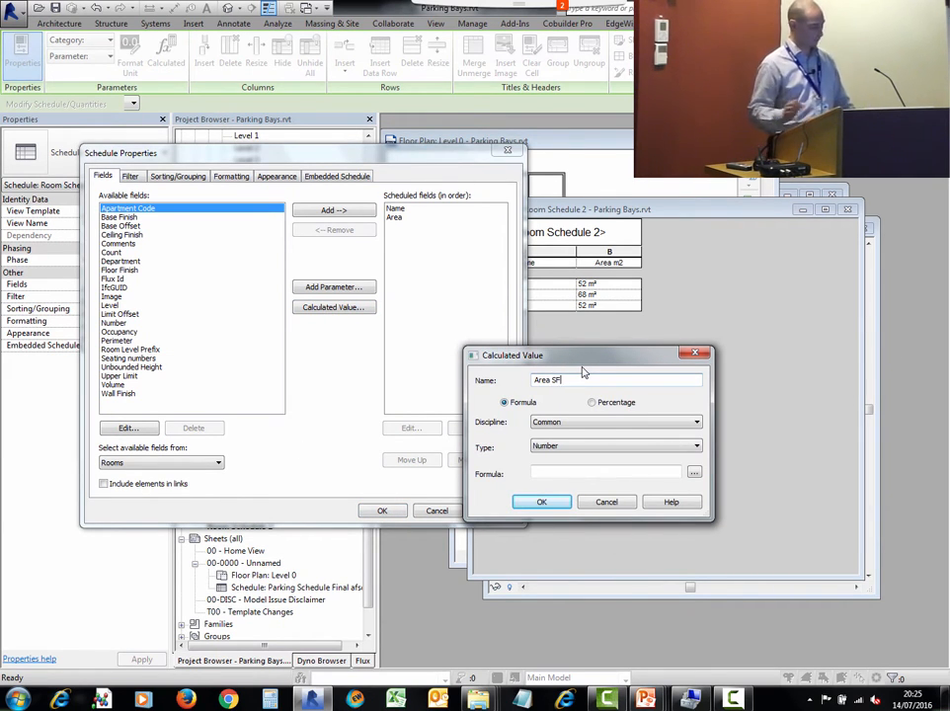
{"action": "left_click", "coordinate": [569, 452]}
{"action": "left_click", "coordinate": [549, 496]}
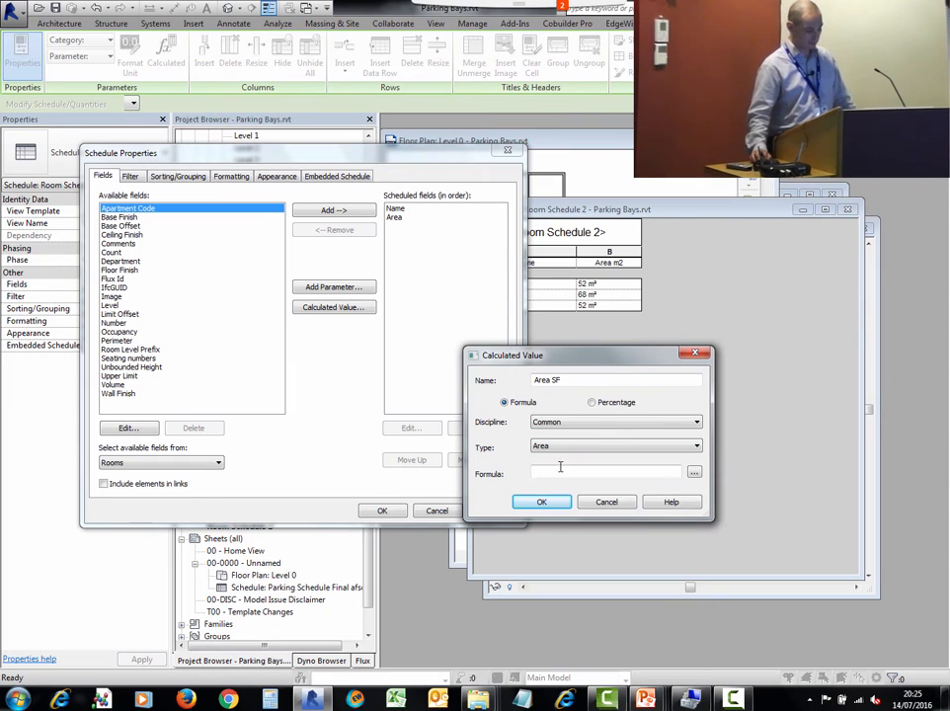
Step: Use the Area field as the Area SF formula and add the calculated column to the room schedule
{"action": "left_click", "coordinate": [694, 472]}
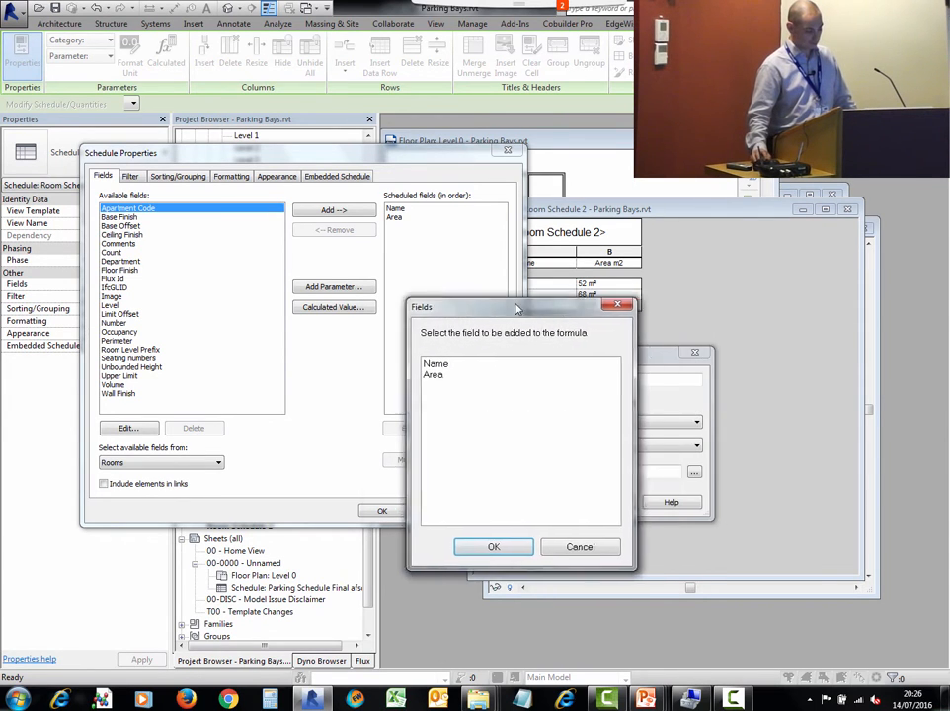
{"action": "left_click", "coordinate": [316, 362]}
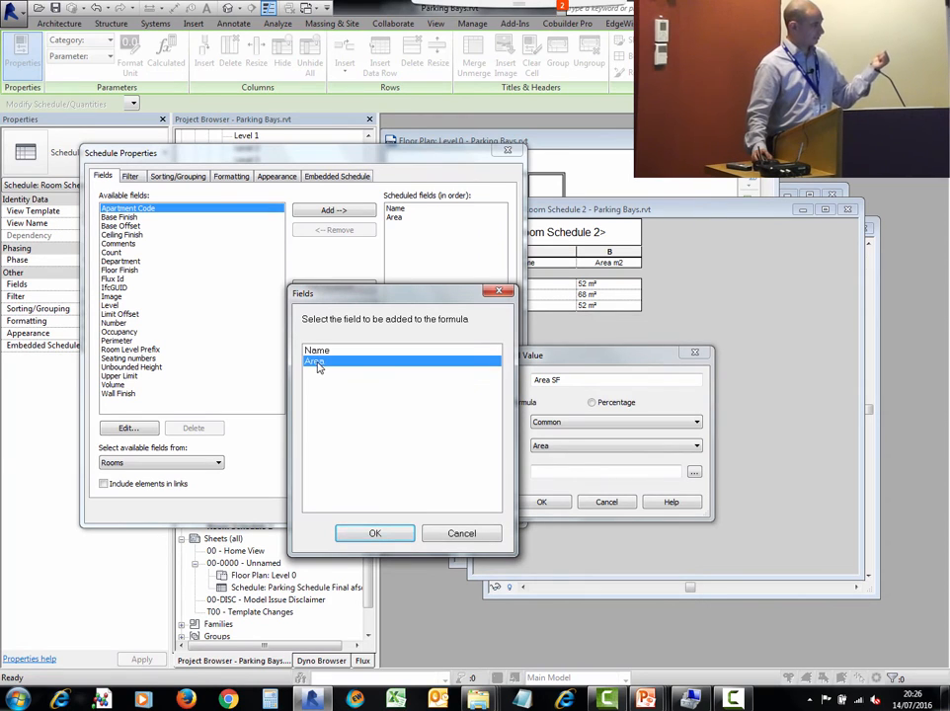
{"action": "left_click", "coordinate": [374, 533]}
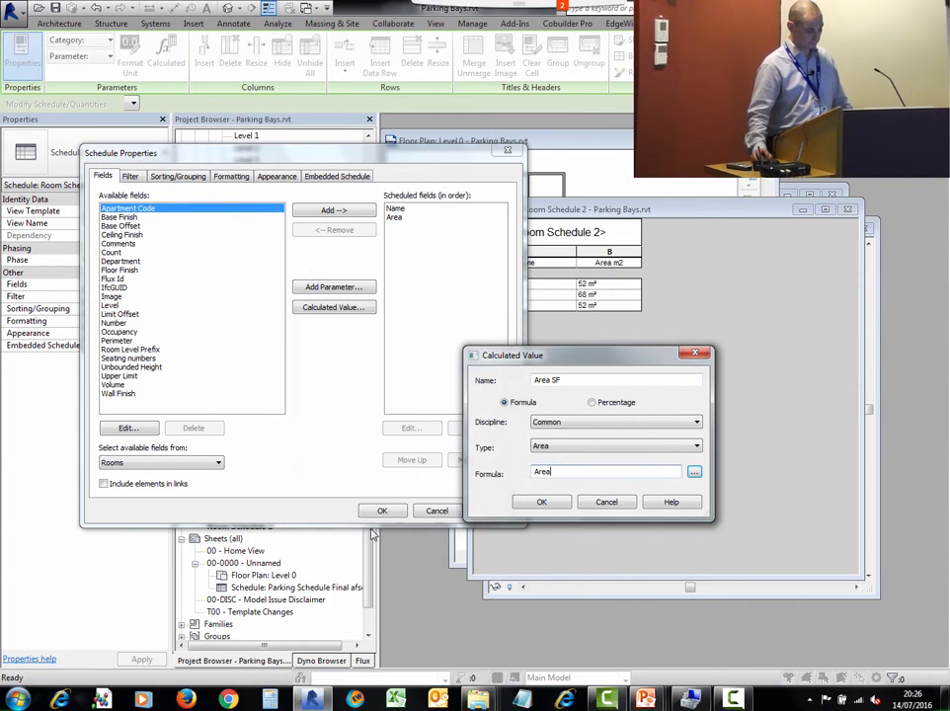
{"action": "left_click", "coordinate": [540, 502]}
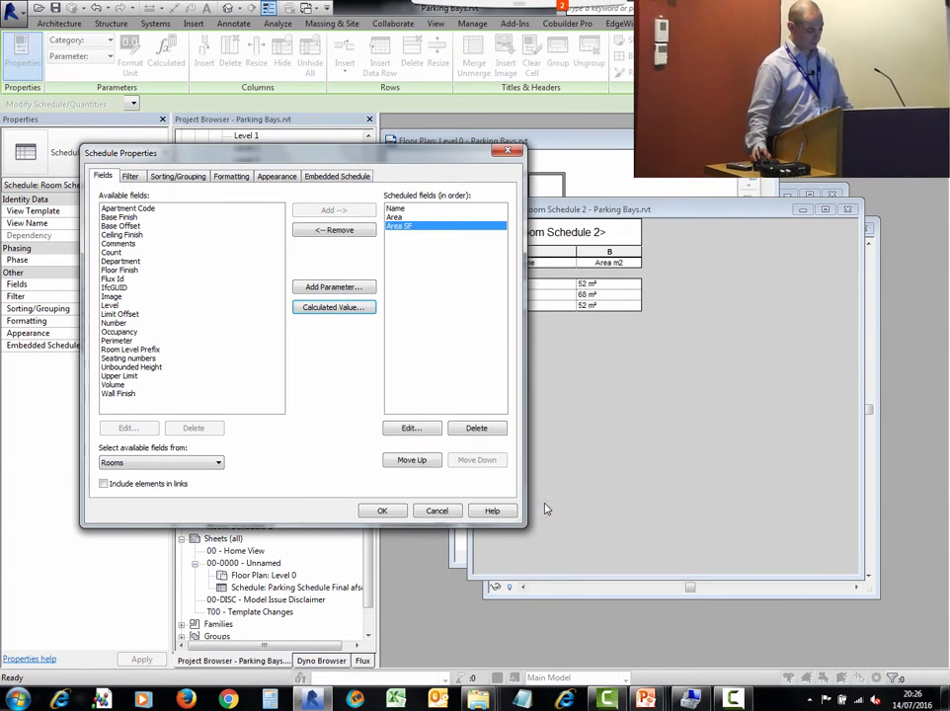
{"action": "left_click", "coordinate": [382, 511]}
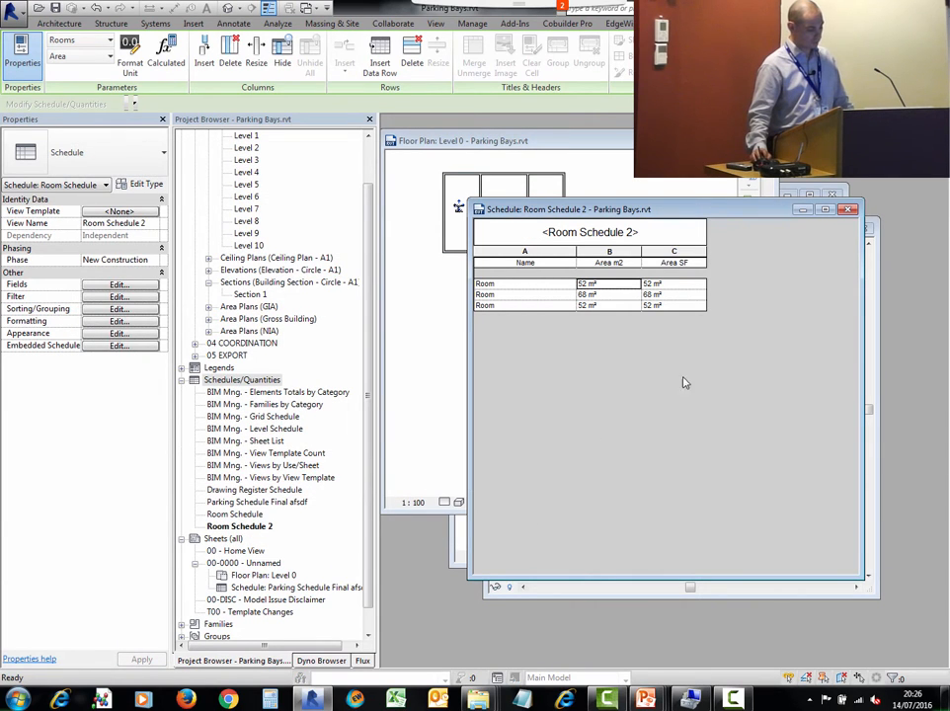
Step: Override the project unit settings for the Area SF column and format it in square feet
{"action": "left_click", "coordinate": [676, 252]}
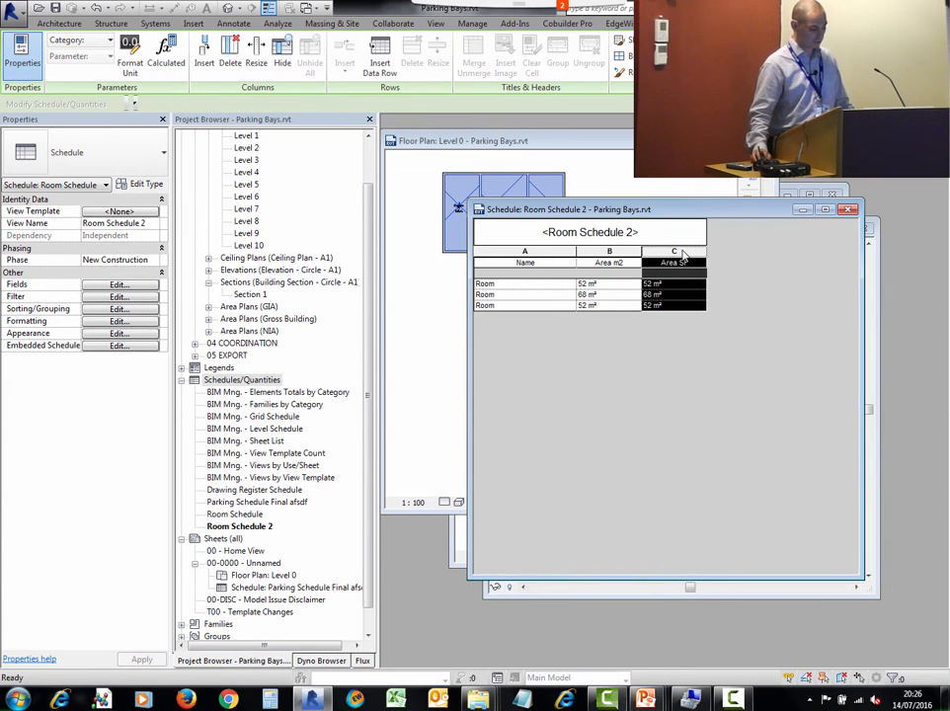
{"action": "left_click", "coordinate": [132, 67]}
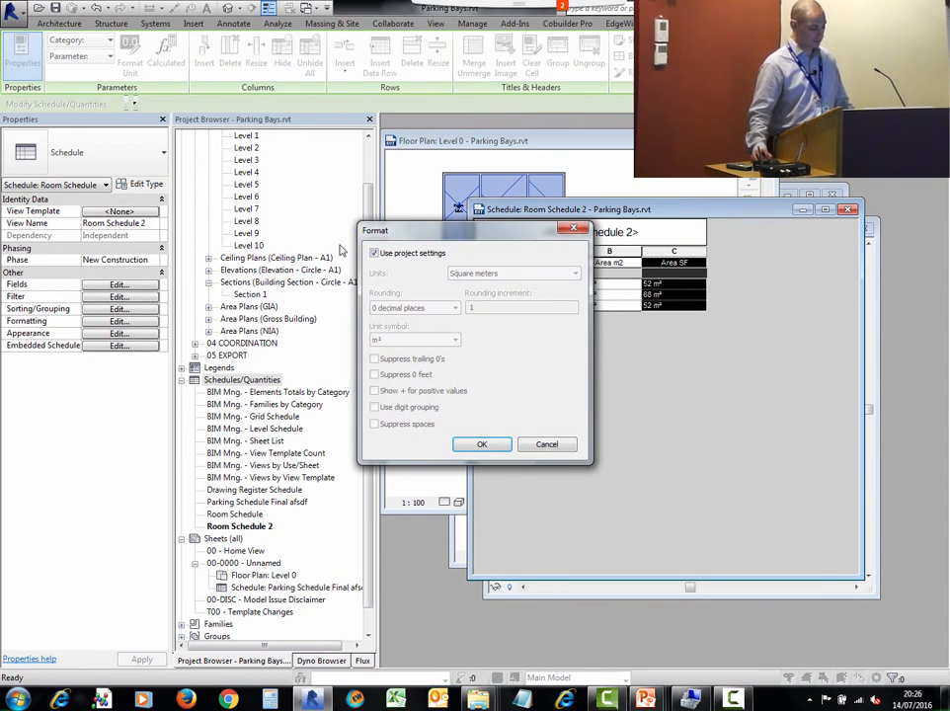
{"action": "left_click", "coordinate": [396, 255]}
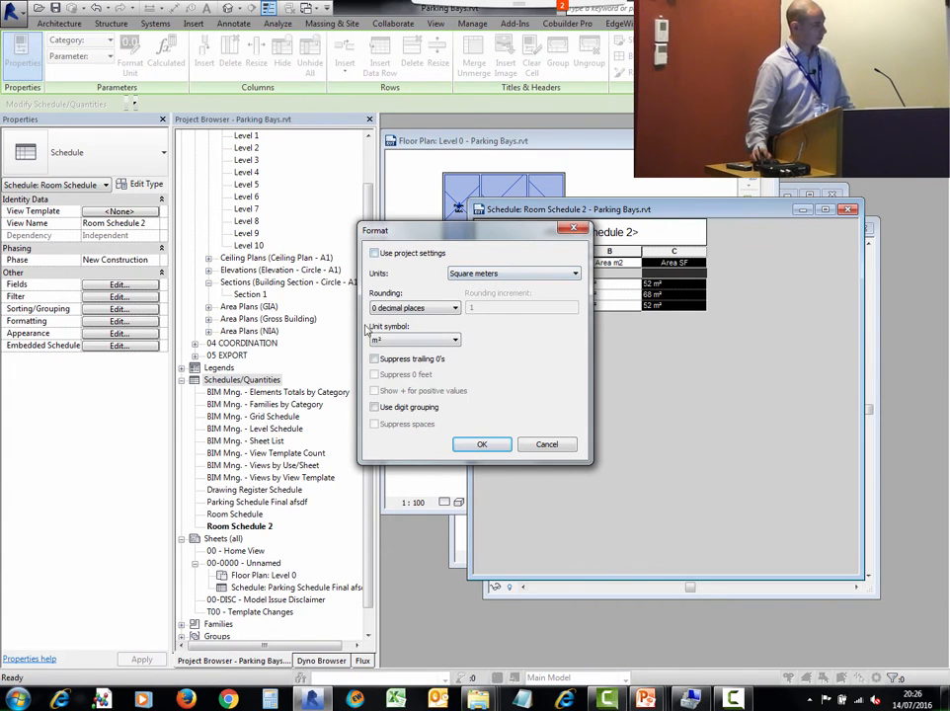
{"action": "left_click", "coordinate": [489, 273]}
{"action": "left_click", "coordinate": [498, 286]}
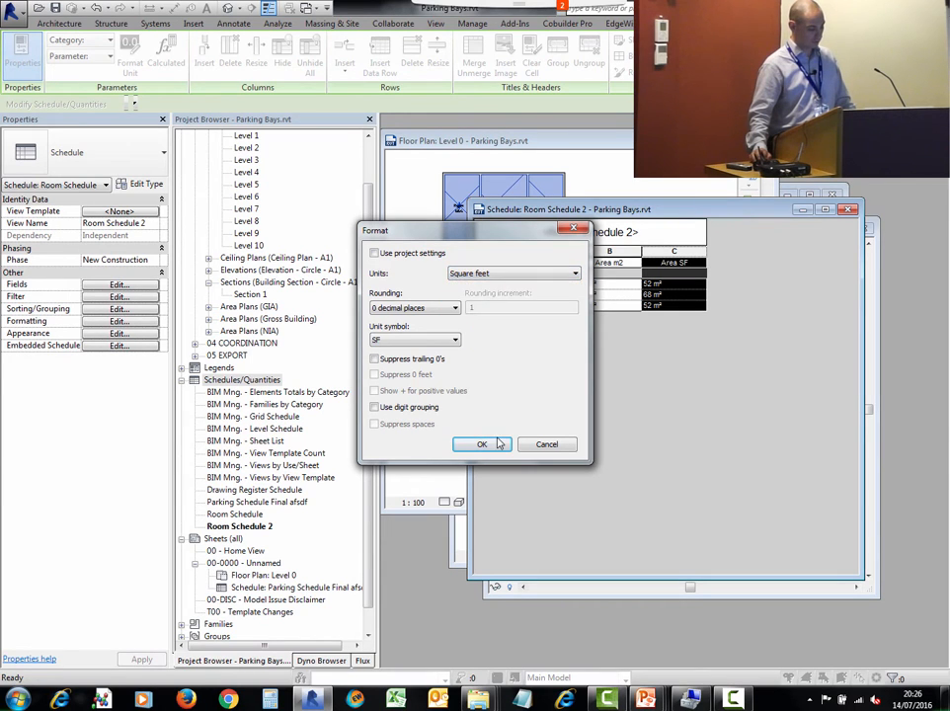
{"action": "left_click", "coordinate": [486, 444]}
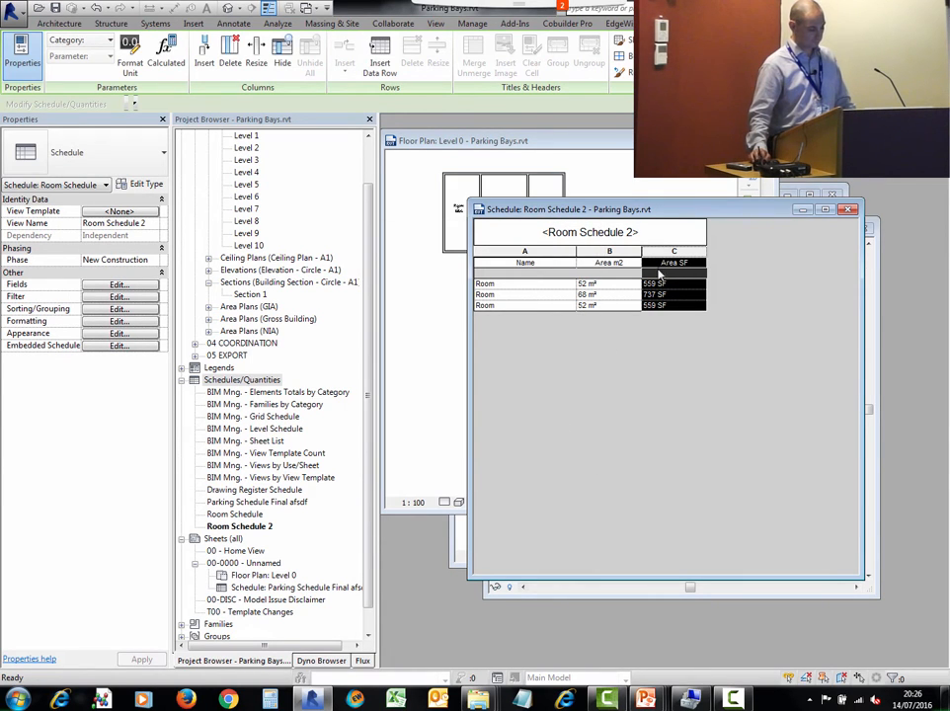
{"action": "left_click", "coordinate": [494, 283]}
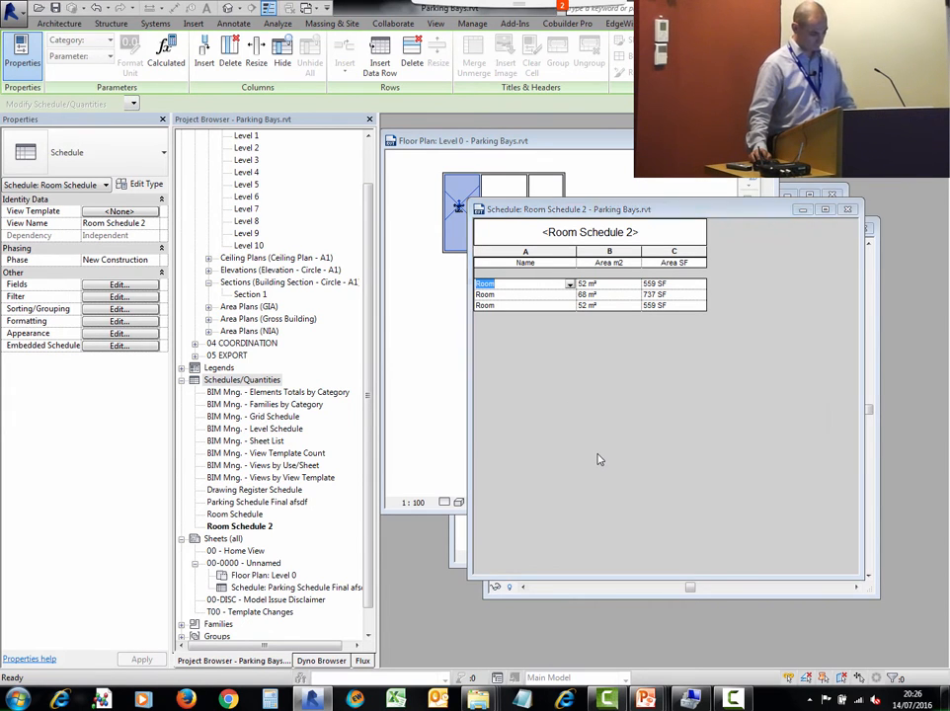
Step: Switch to the M19 Tips and Tricks presentation in PowerPoint and show slide 13, Schedules – Borders and Shading
{"action": "key", "text": "alt+Tab"}
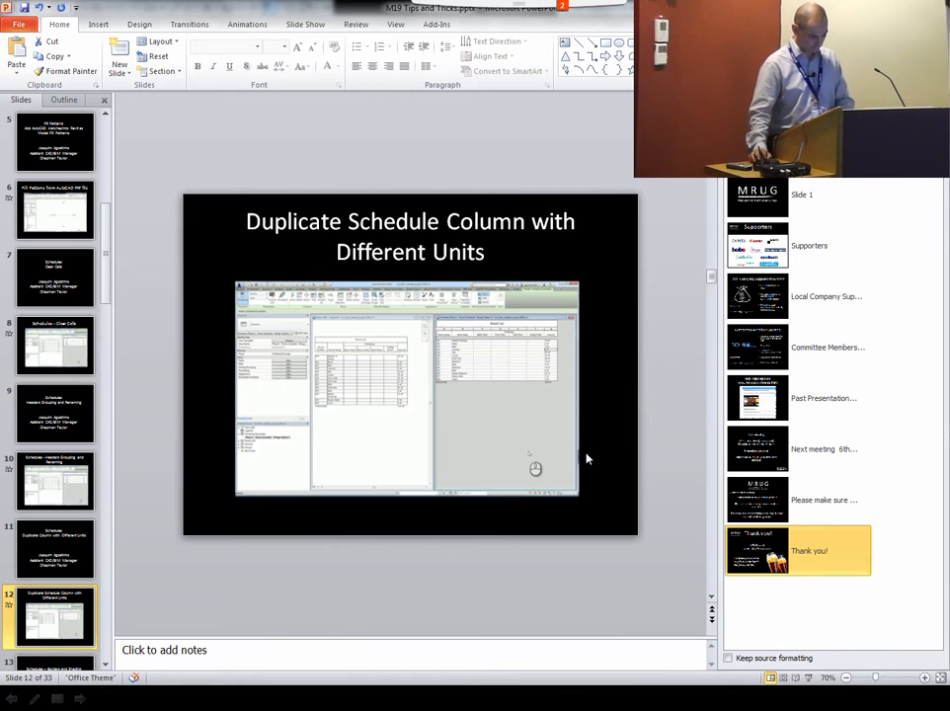
{"action": "scroll", "coordinate": [59, 546], "scroll_direction": "down", "scroll_amount": 2}
{"action": "left_click", "coordinate": [59, 546]}
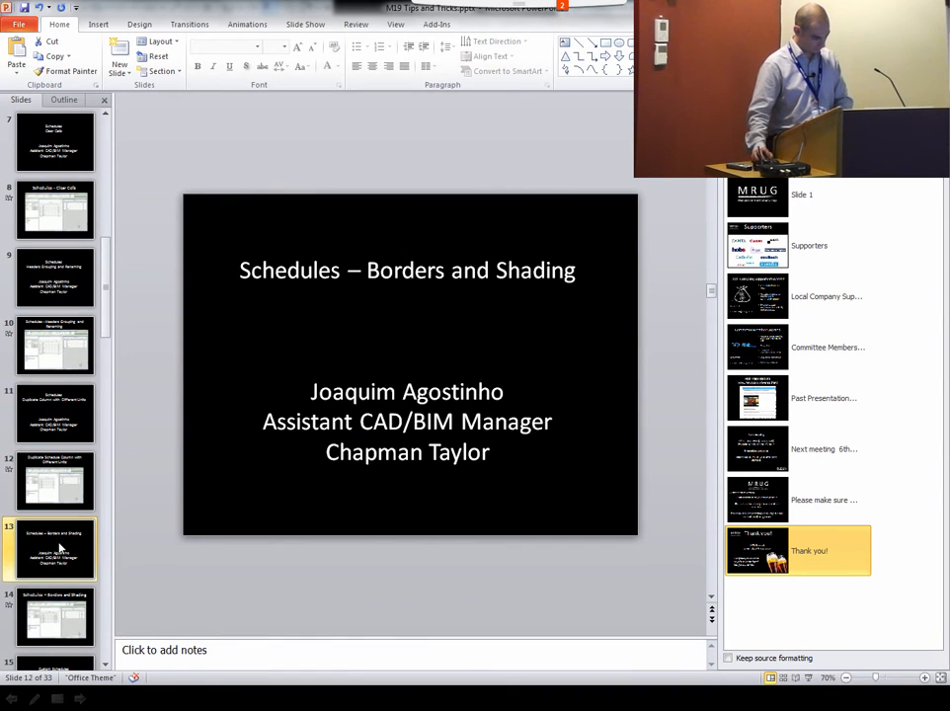
{"action": "scroll", "coordinate": [53, 543], "scroll_direction": "down", "scroll_amount": 1}
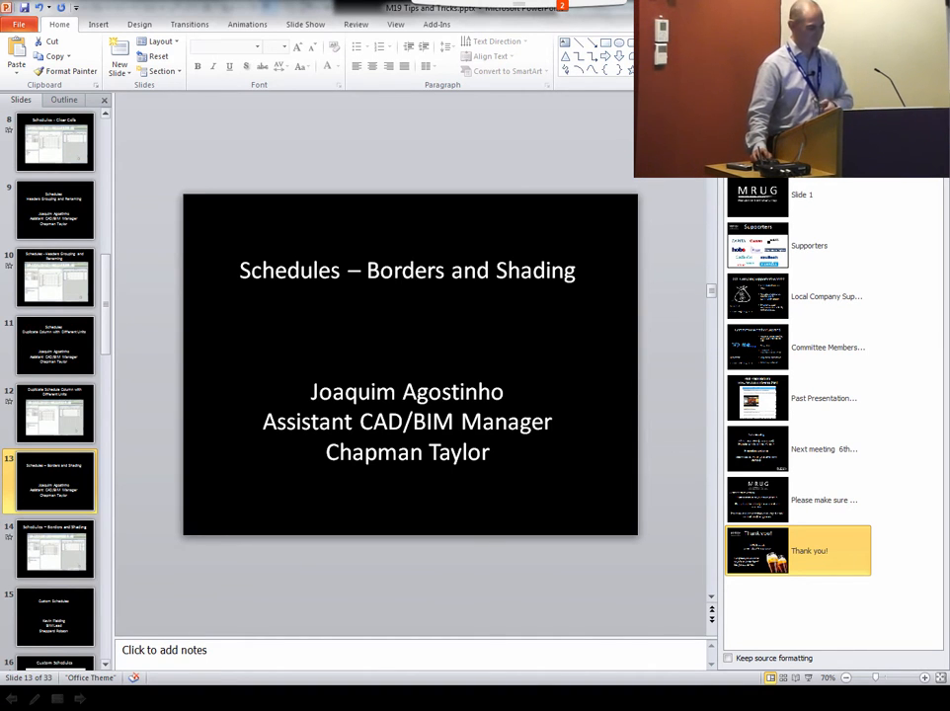
Step: Switch to the MRUG 19 folder in Windows Explorer, open its Videos subfolder and select CustomSchedules.mp4
{"action": "key", "text": "alt+Tab"}
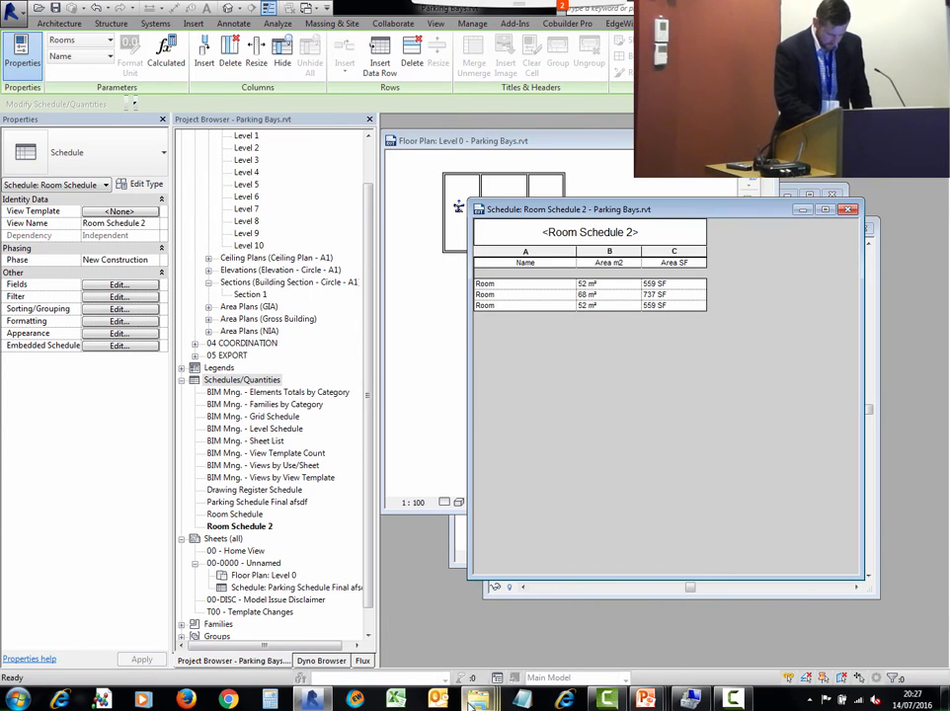
{"action": "mouse_move", "coordinate": [477, 699]}
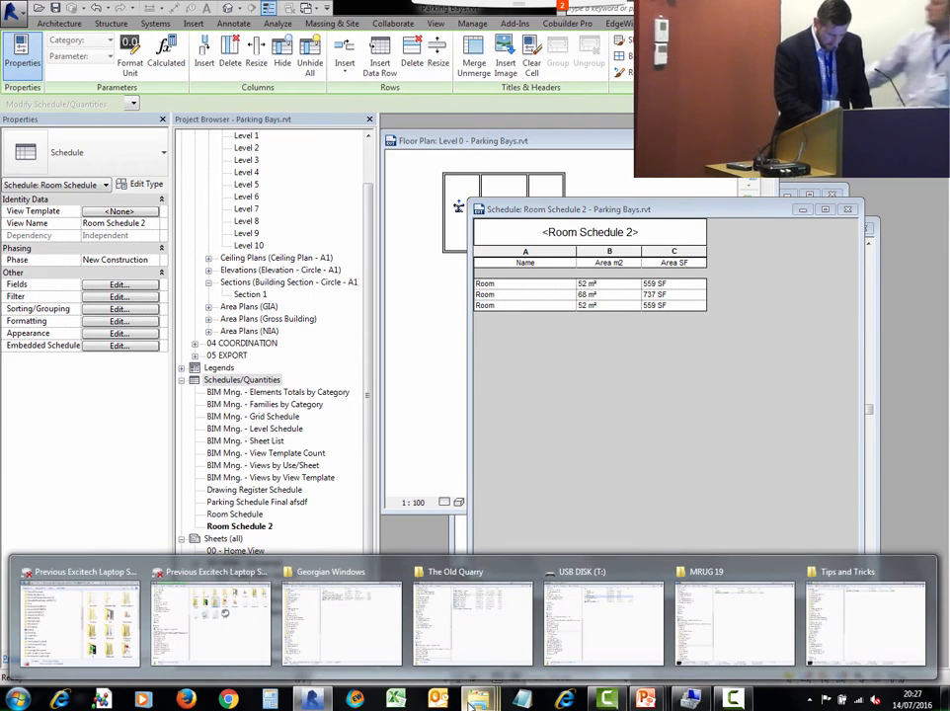
{"action": "left_click", "coordinate": [754, 606]}
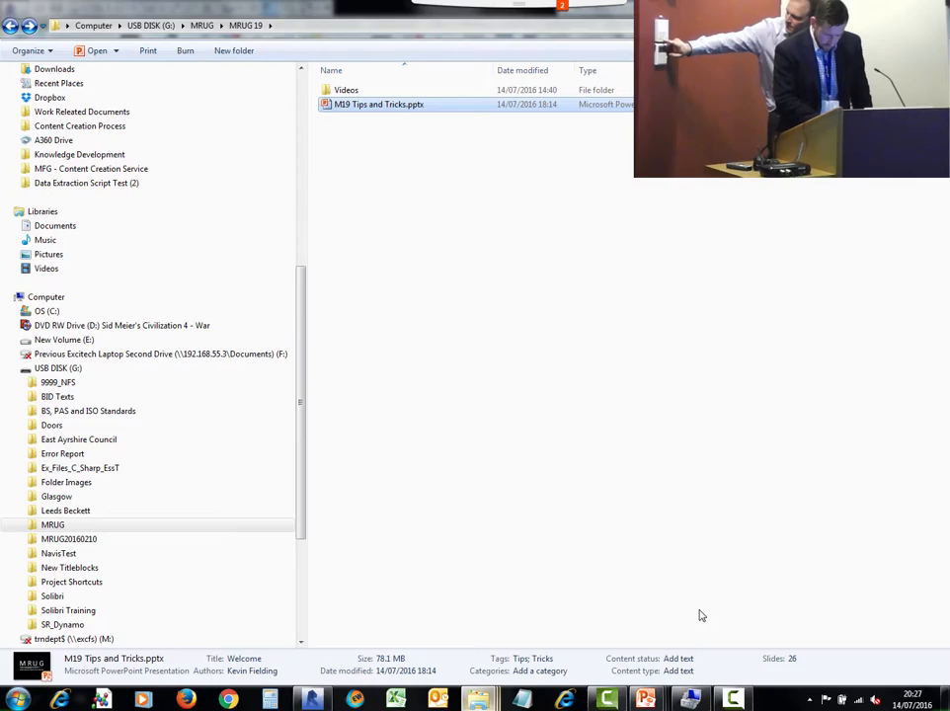
{"action": "double_click", "coordinate": [328, 90]}
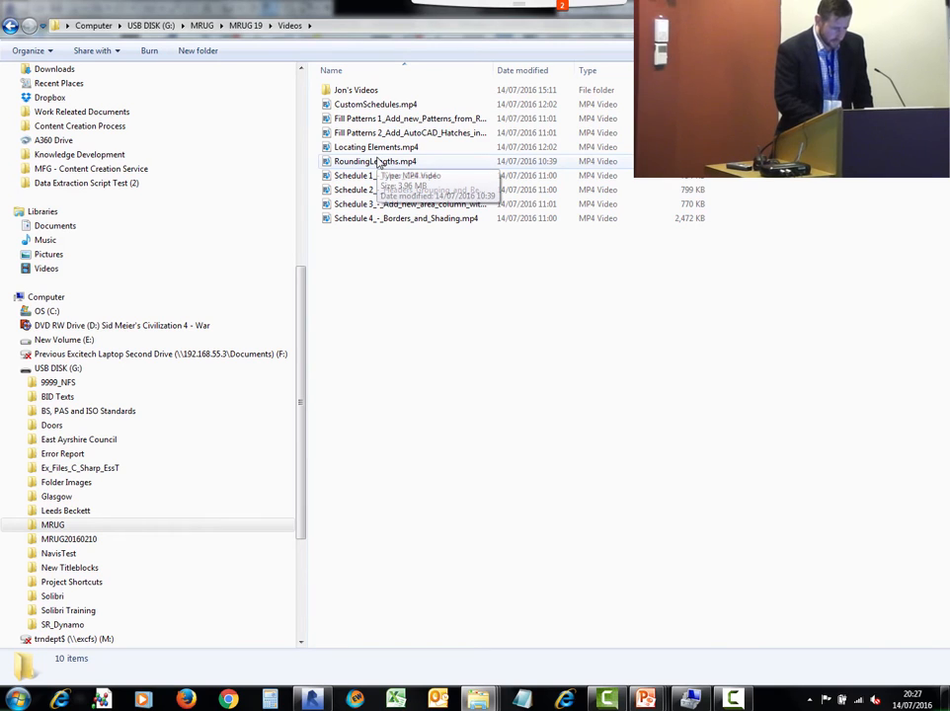
{"action": "left_click", "coordinate": [370, 105]}
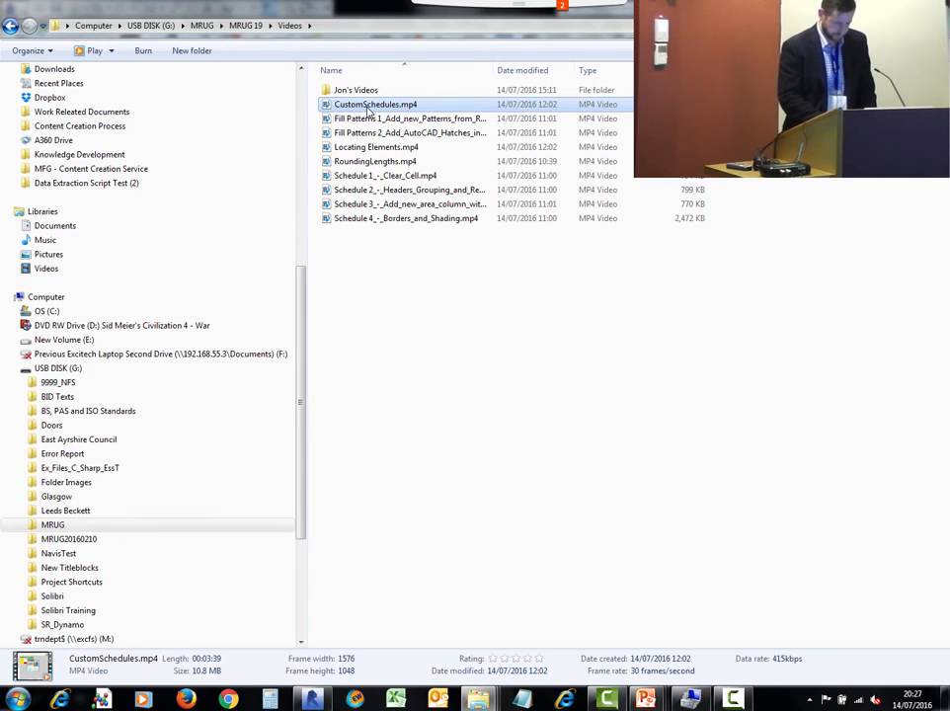
Step: Play the CustomSchedules.mp4 video from the Videos folder in Windows Media Player
{"action": "double_click", "coordinate": [369, 106]}
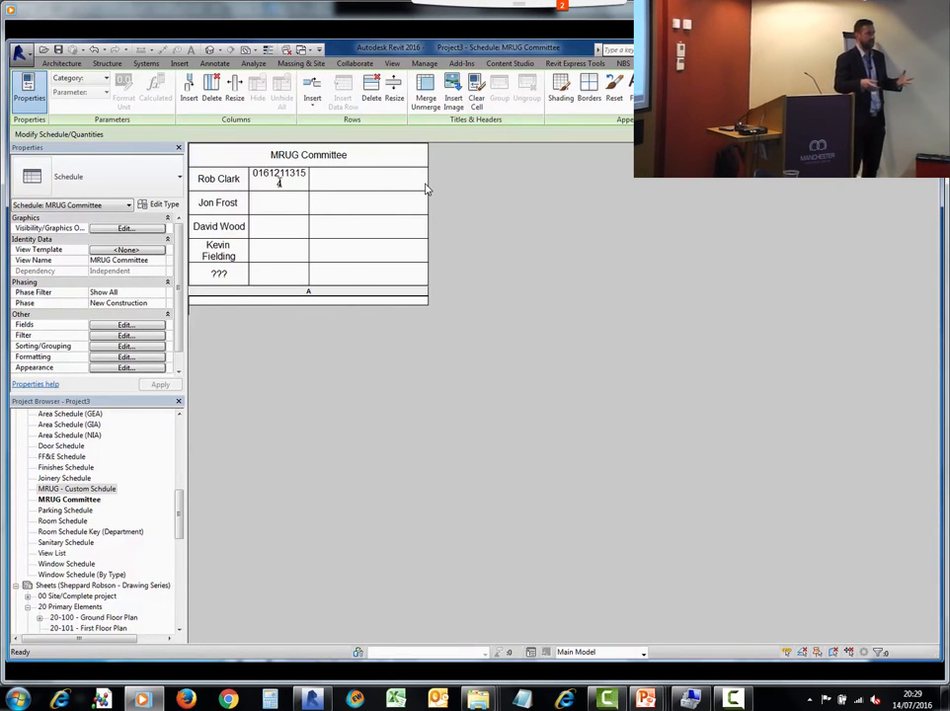
Step: Copy the first row's phone number into the next three rows, enter ??? in the last row, and widen the phone number column
{"action": "key", "text": "ctrl+a"}
{"action": "key", "text": "ctrl+c"}
{"action": "key", "text": "Down"}
{"action": "key", "text": "ctrl+v"}
{"action": "key", "text": "Down"}
{"action": "key", "text": "ctrl+v"}
{"action": "key", "text": "Down"}
{"action": "key", "text": "ctrl+v"}
{"action": "key", "text": "Down"}
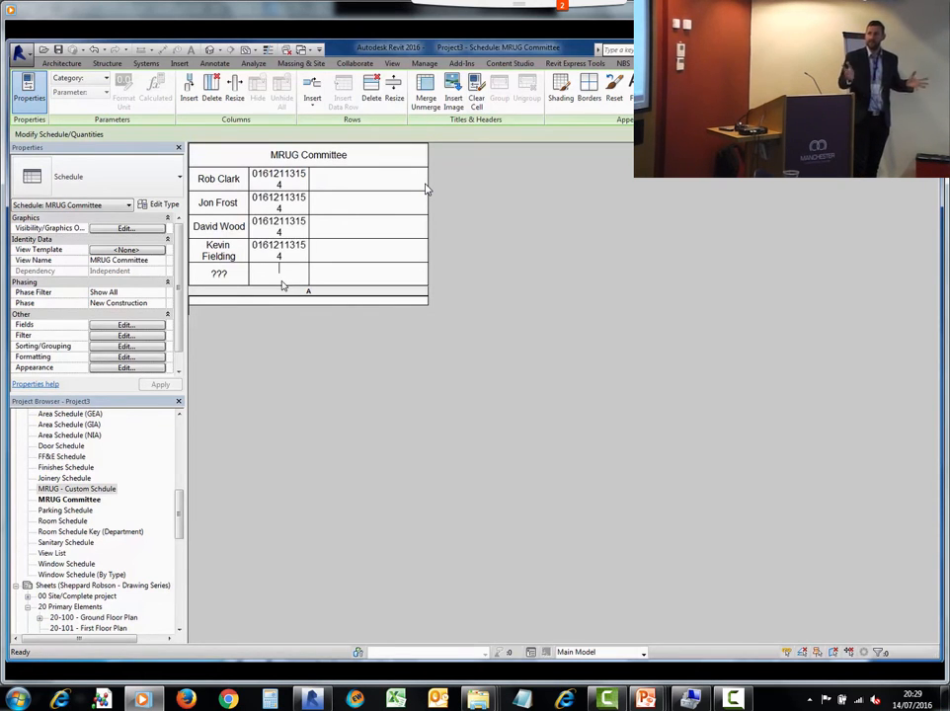
{"action": "type", "text": "???"}
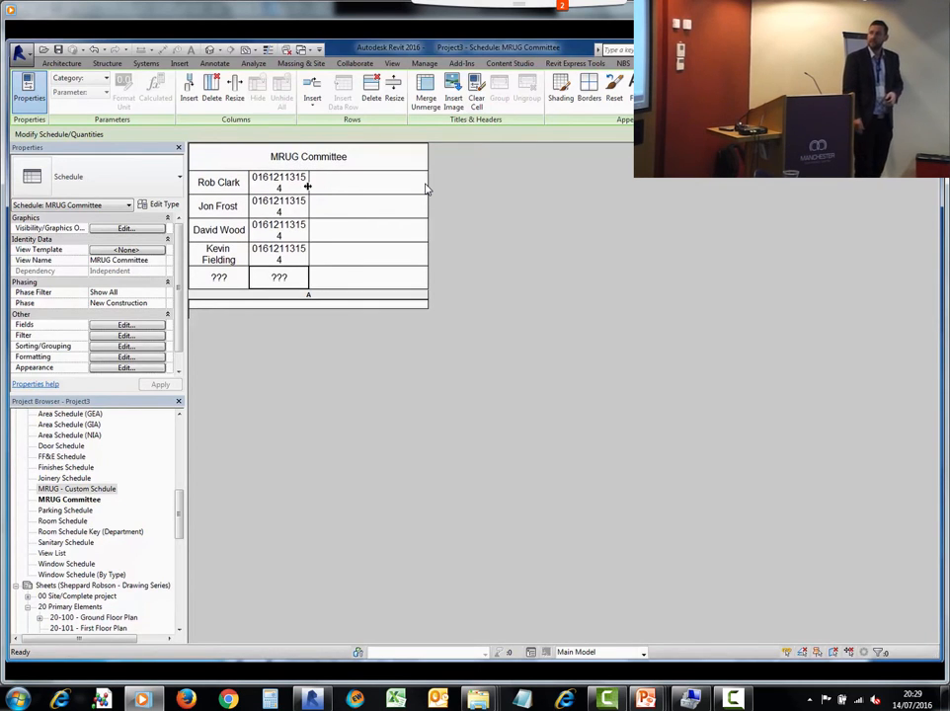
{"action": "left_click_drag", "start_coordinate": [308, 182], "coordinate": [336, 182]}
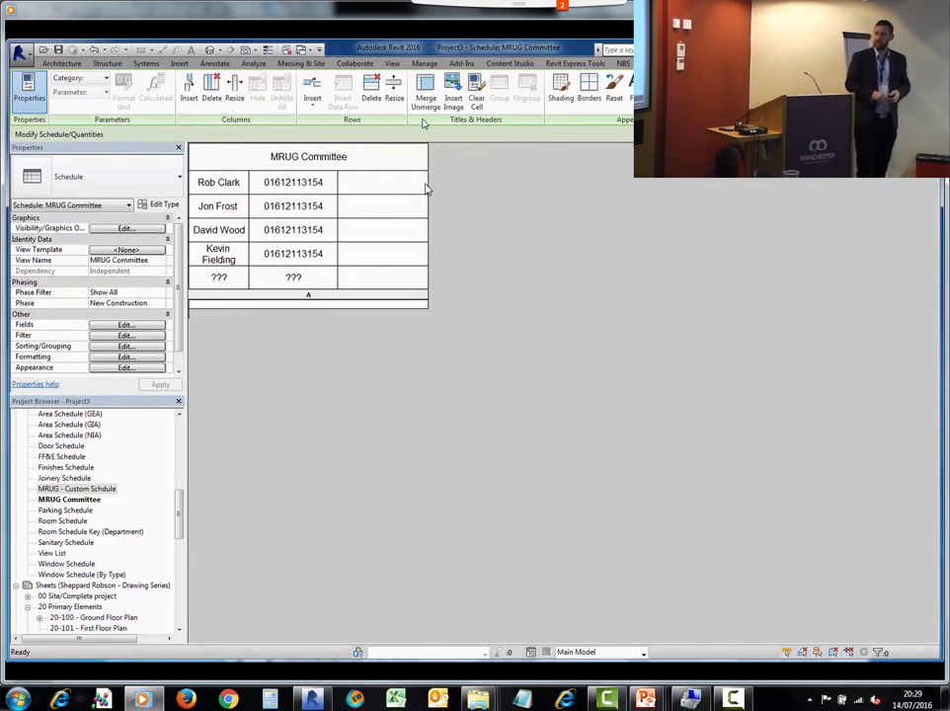
Step: Insert a row beneath the MRUG Committee title and enter the column headers Name, Number and Function
{"action": "left_click", "coordinate": [312, 99]}
{"action": "left_click", "coordinate": [332, 125]}
{"action": "left_click", "coordinate": [223, 181]}
{"action": "type", "text": "Name"}
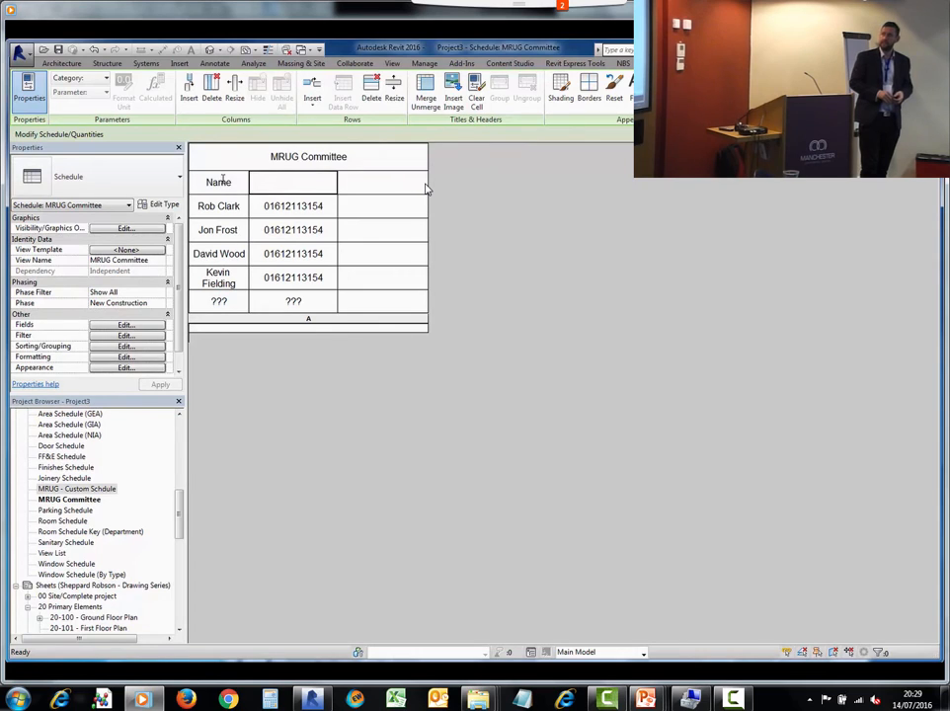
{"action": "type", "text": "Number"}
{"action": "key", "text": "Tab"}
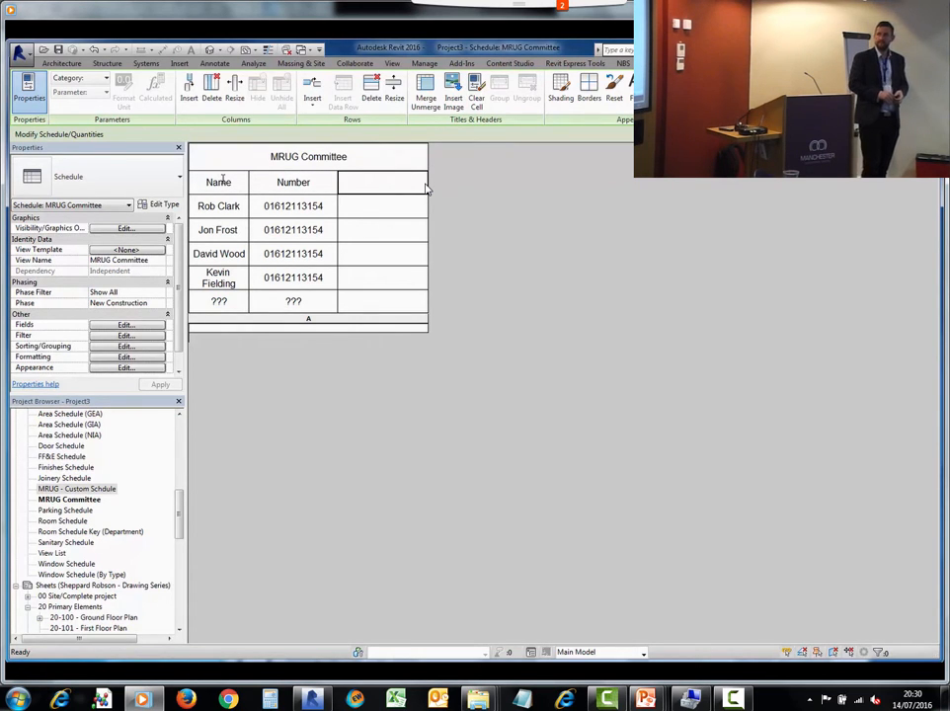
{"action": "type", "text": "Function"}
{"action": "key", "text": "Return"}
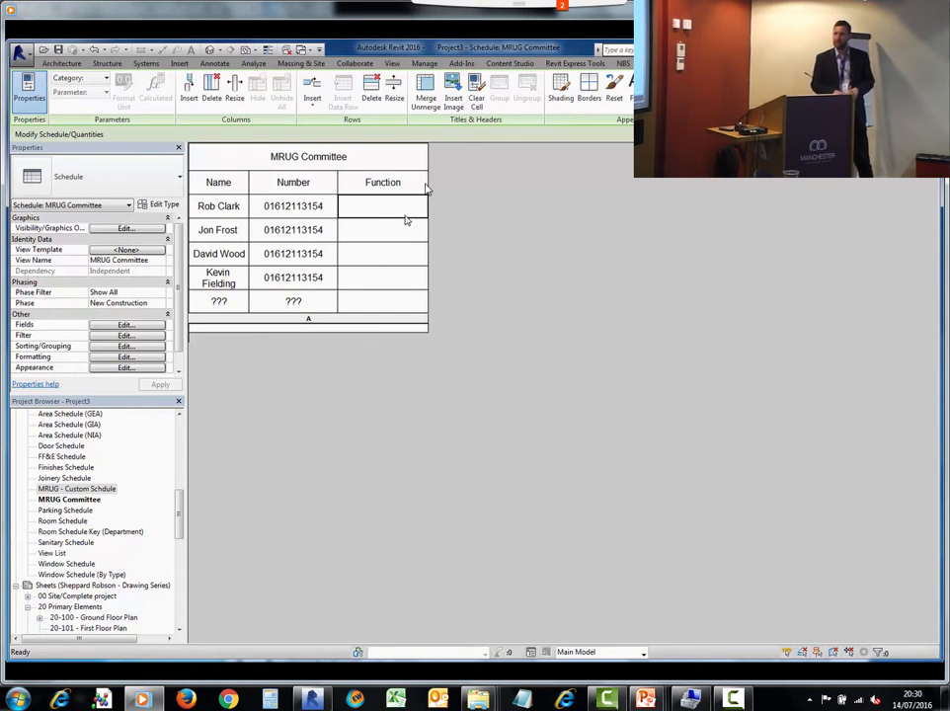
Step: Shade the Name, Number and Function header cells yellow and make their text bold
{"action": "left_click_drag", "start_coordinate": [291, 186], "coordinate": [218, 188]}
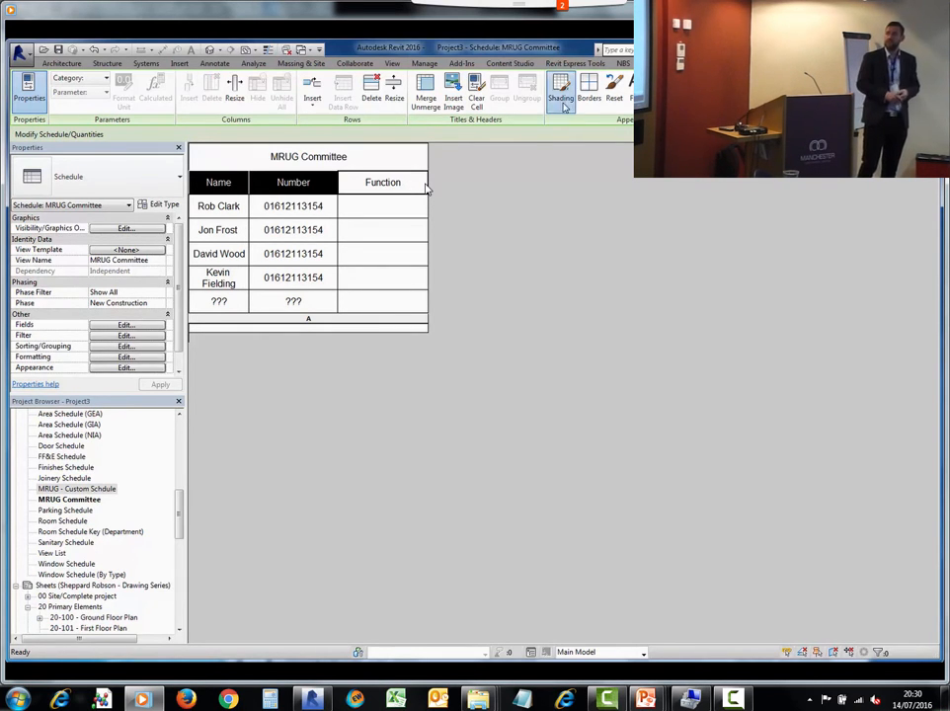
{"action": "left_click", "coordinate": [560, 98]}
{"action": "left_click", "coordinate": [381, 363]}
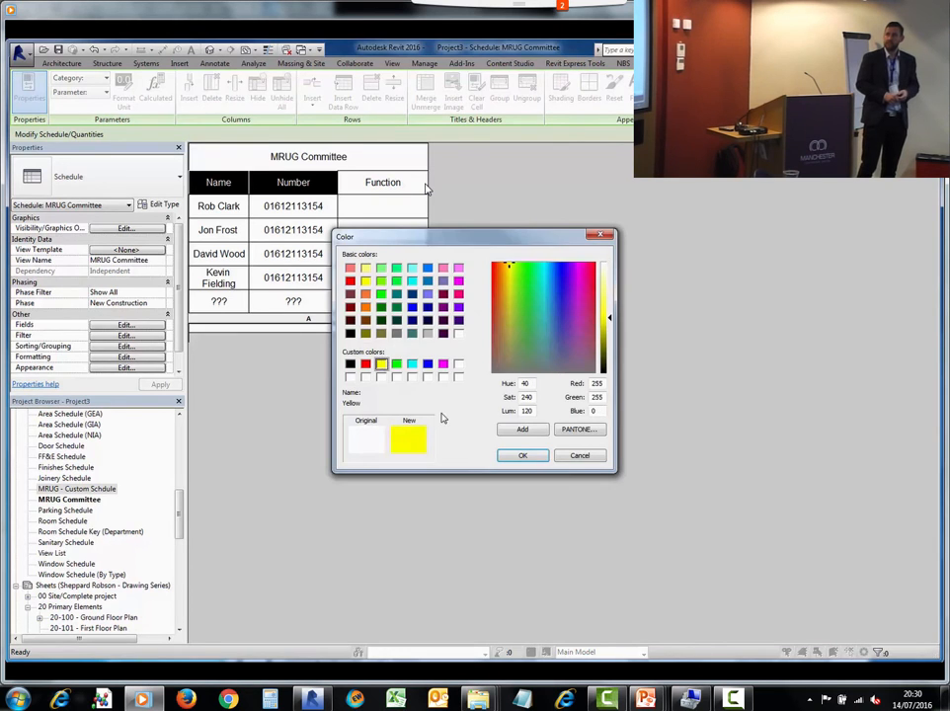
{"action": "left_click", "coordinate": [521, 456]}
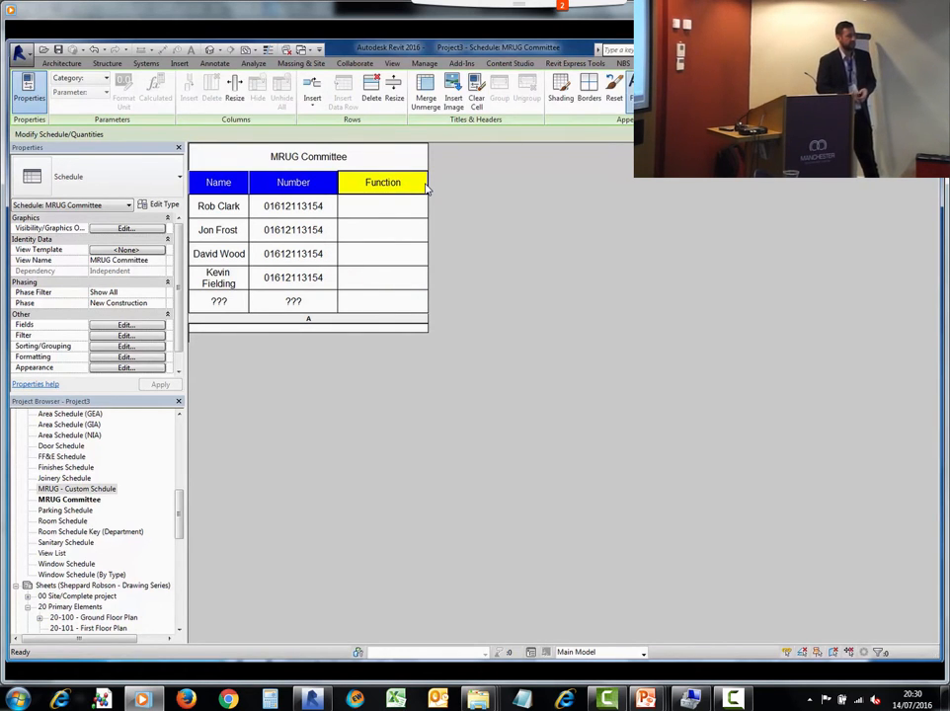
{"action": "left_click", "coordinate": [617, 96]}
{"action": "left_click", "coordinate": [426, 358]}
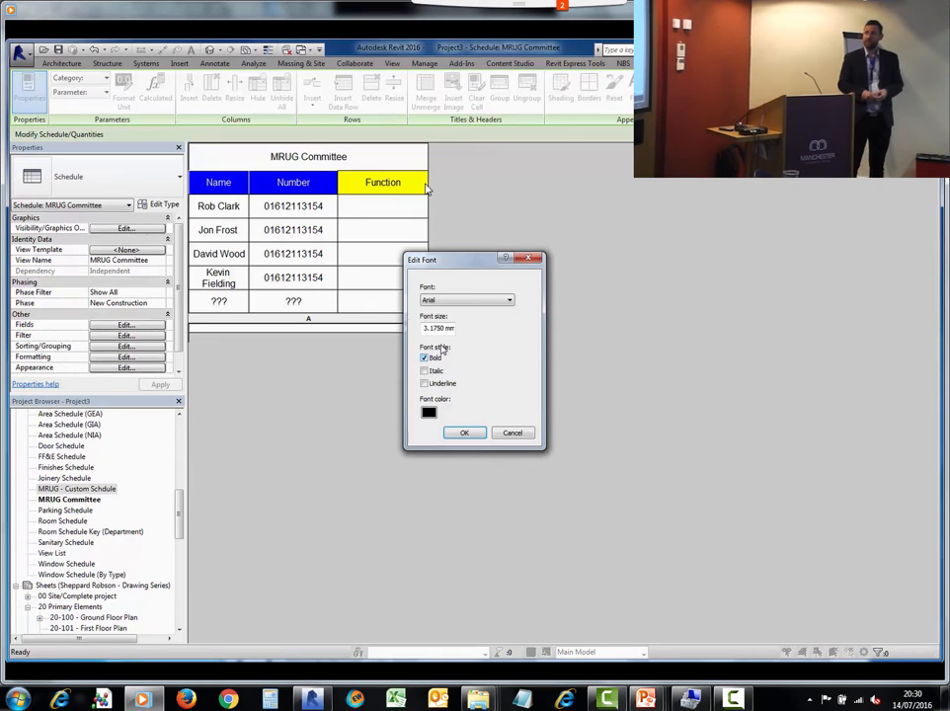
{"action": "left_click", "coordinate": [464, 433]}
Step: Set the MRUG Committee title text to a 4 mm font size and make it bold
{"action": "left_click", "coordinate": [372, 155]}
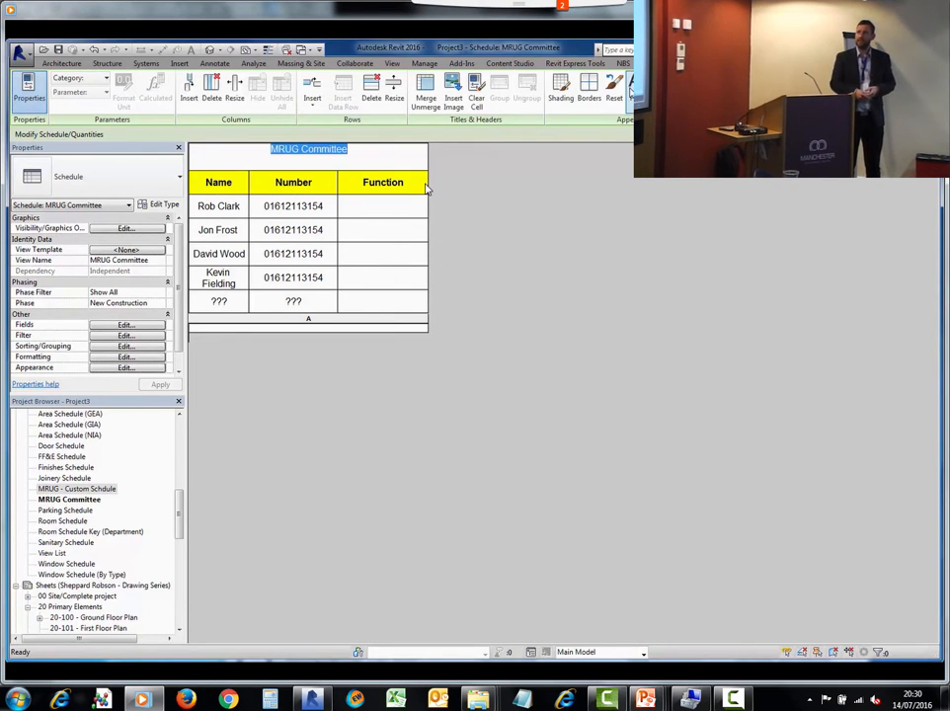
{"action": "left_click", "coordinate": [617, 96]}
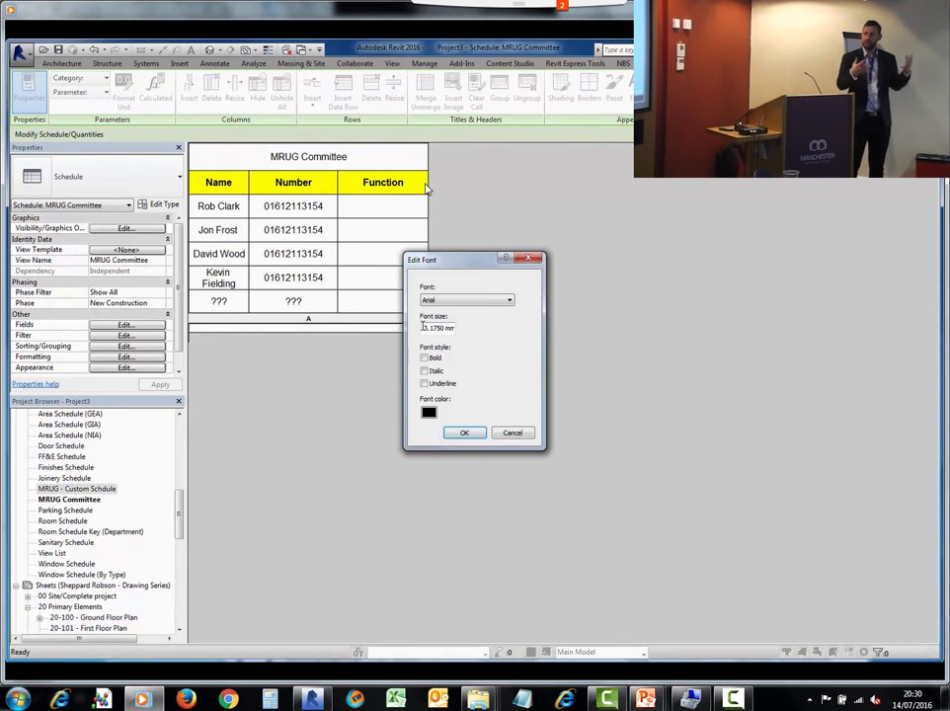
{"action": "left_click_drag", "start_coordinate": [423, 326], "coordinate": [498, 325]}
{"action": "type", "text": "4"}
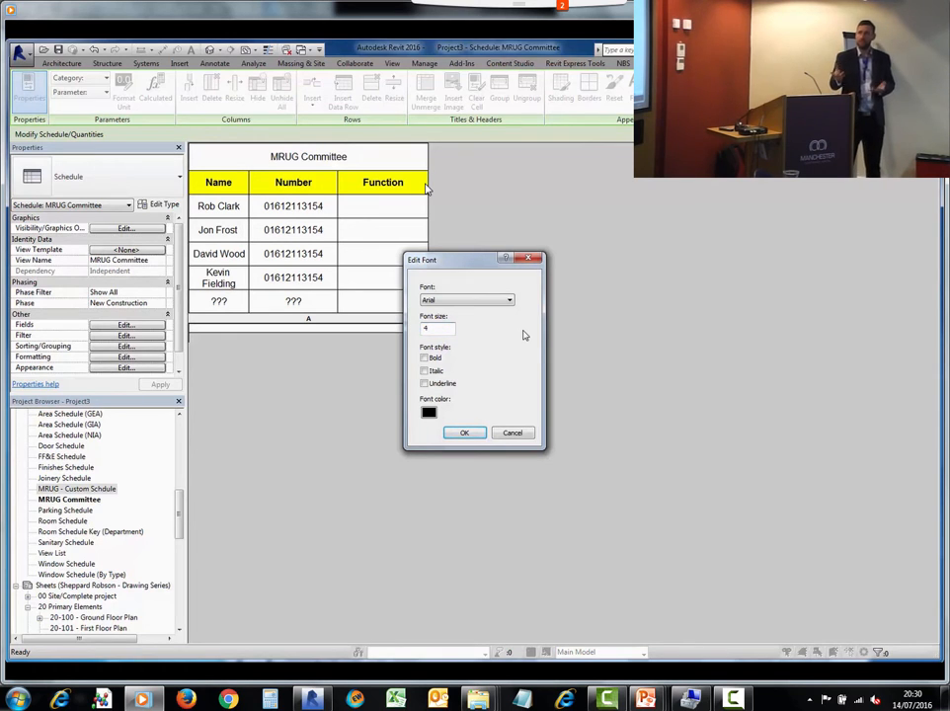
{"action": "left_click", "coordinate": [423, 357]}
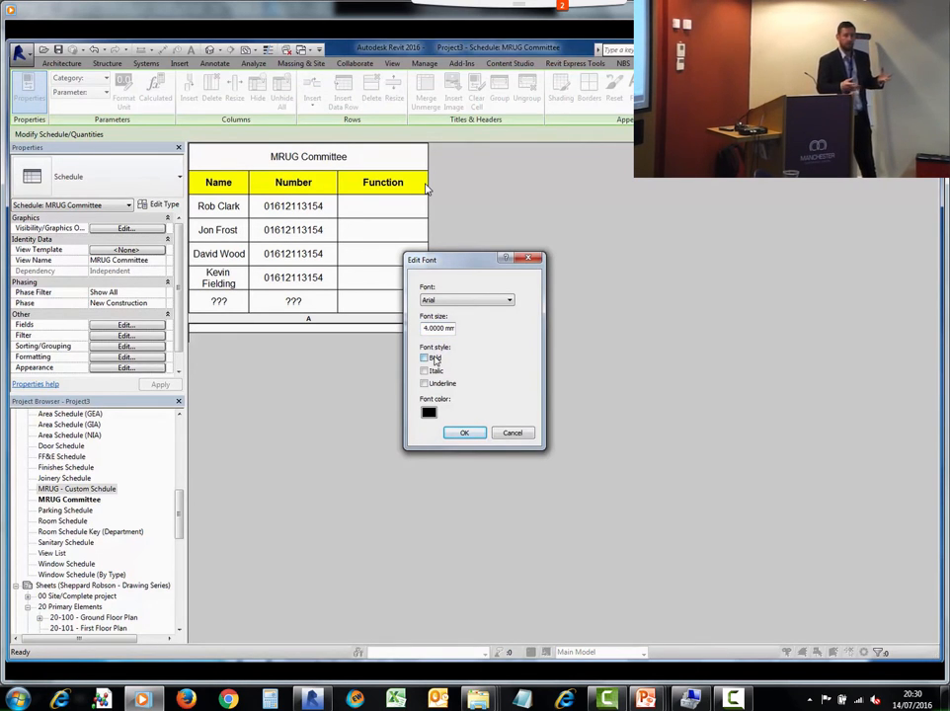
{"action": "left_click", "coordinate": [463, 434]}
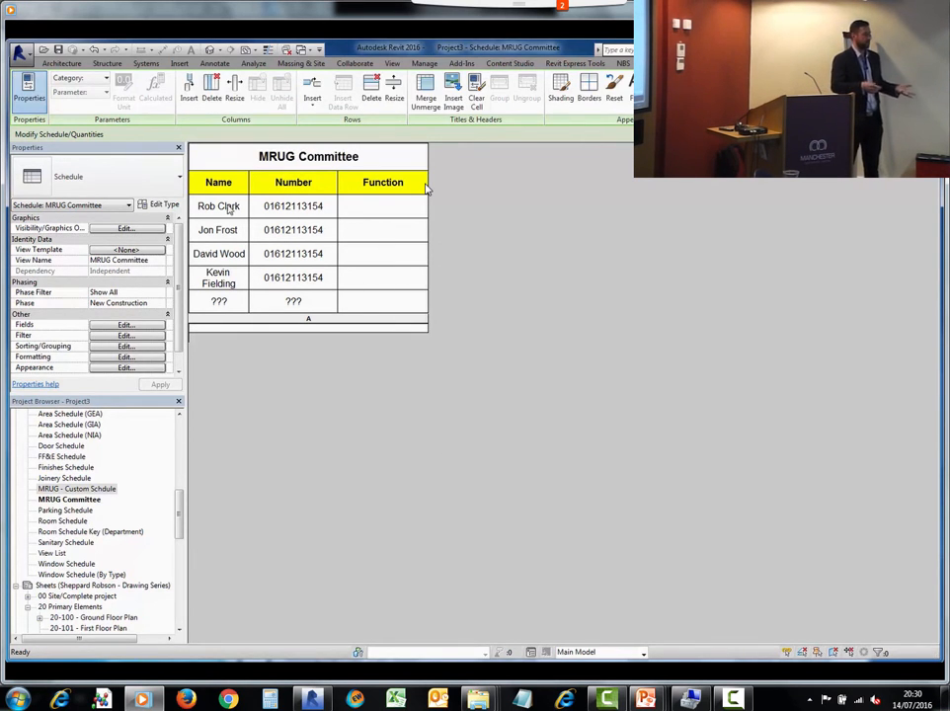
Step: Shade the cells beneath the Name header grey, RGB 192-192-192, and clear the selection
{"action": "left_click_drag", "start_coordinate": [218, 229], "coordinate": [217, 304]}
{"action": "left_click", "coordinate": [559, 89]}
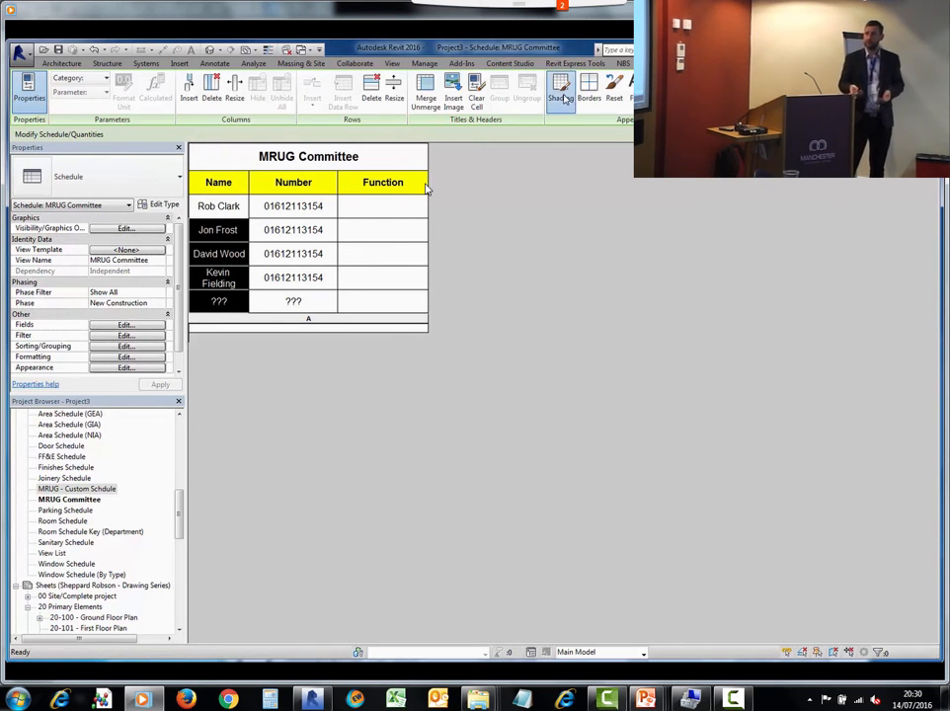
{"action": "left_click", "coordinate": [427, 334]}
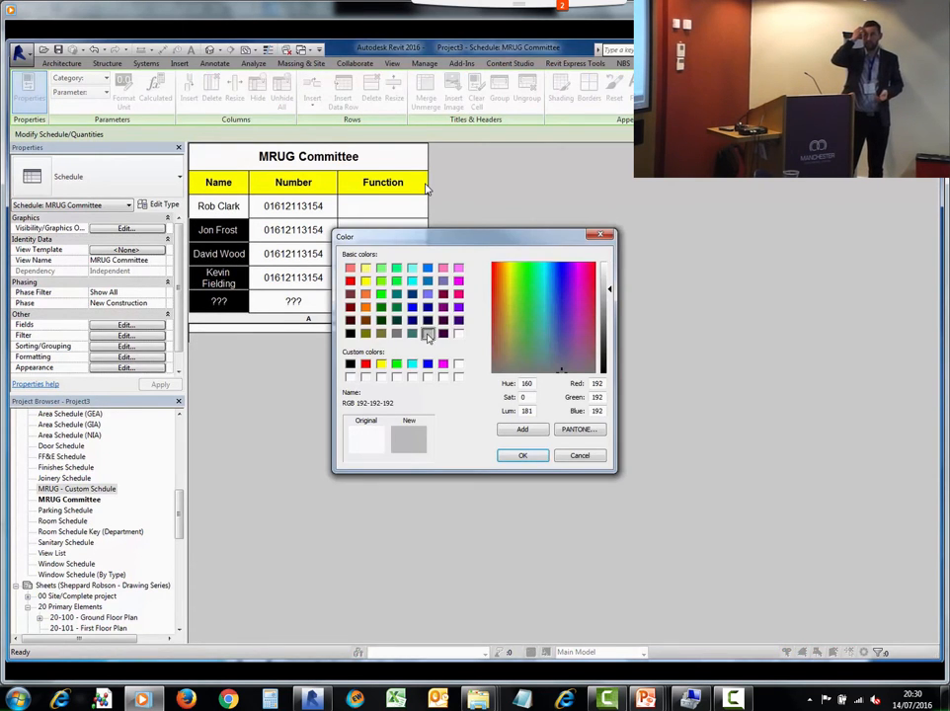
{"action": "left_click", "coordinate": [522, 455]}
{"action": "left_click_drag", "start_coordinate": [365, 304], "coordinate": [306, 213]}
{"action": "left_click", "coordinate": [404, 304]}
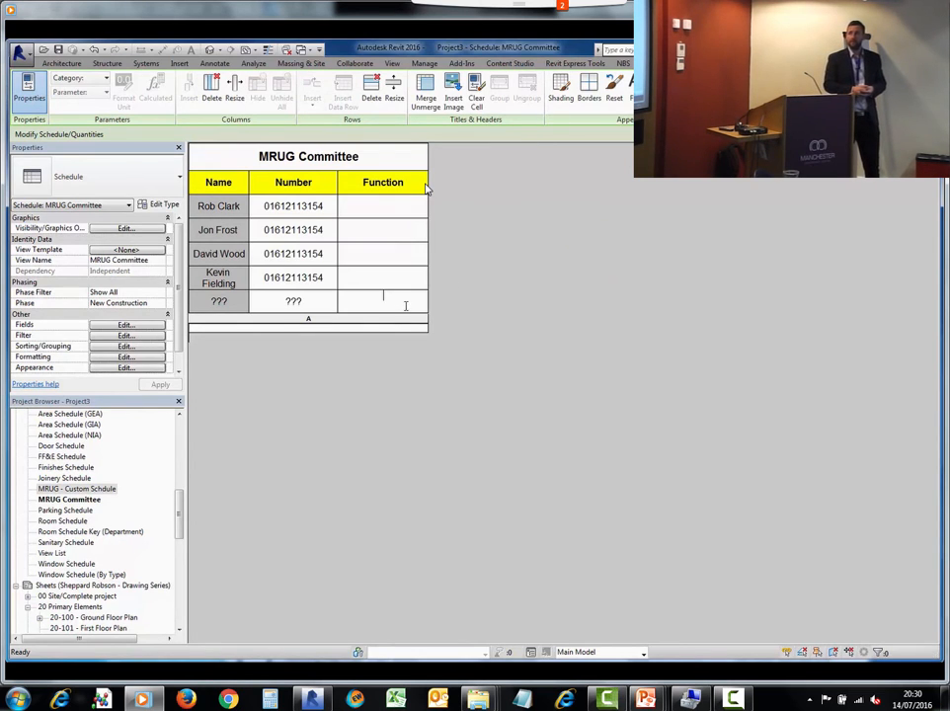
Step: Apply the SRA_10_Solid line style to the outside and inside borders of the title and header cells
{"action": "left_click_drag", "start_coordinate": [262, 182], "coordinate": [218, 163]}
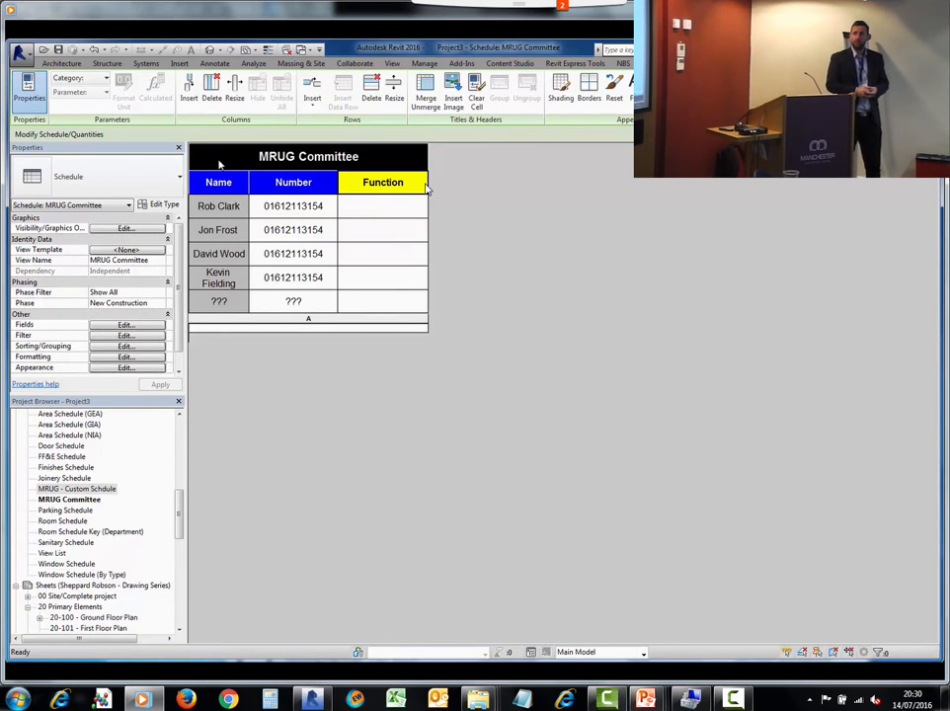
{"action": "left_click", "coordinate": [590, 94]}
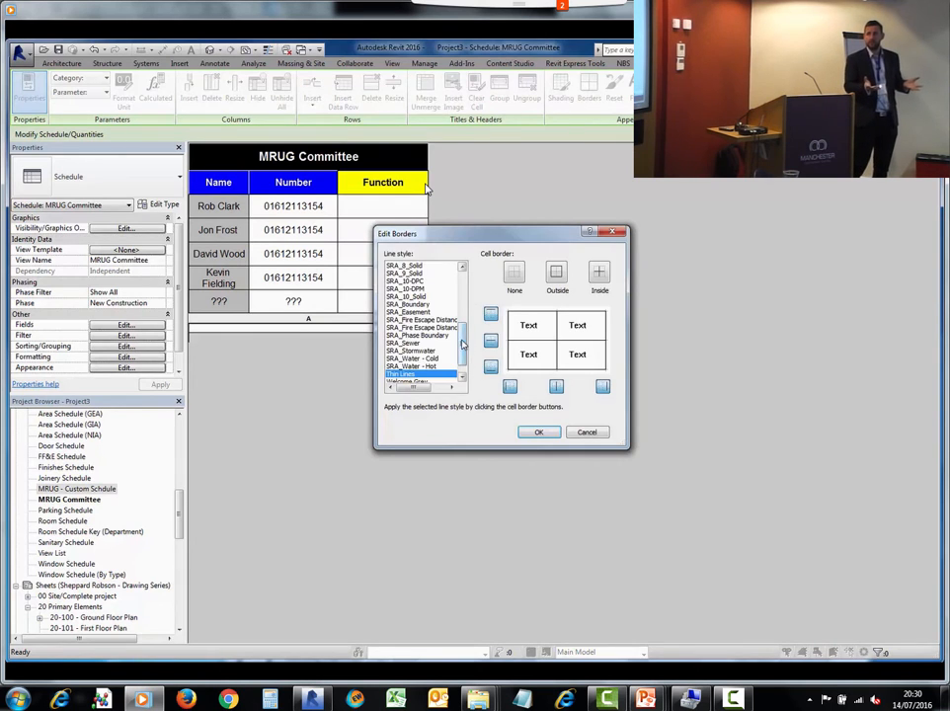
{"action": "left_click", "coordinate": [420, 320]}
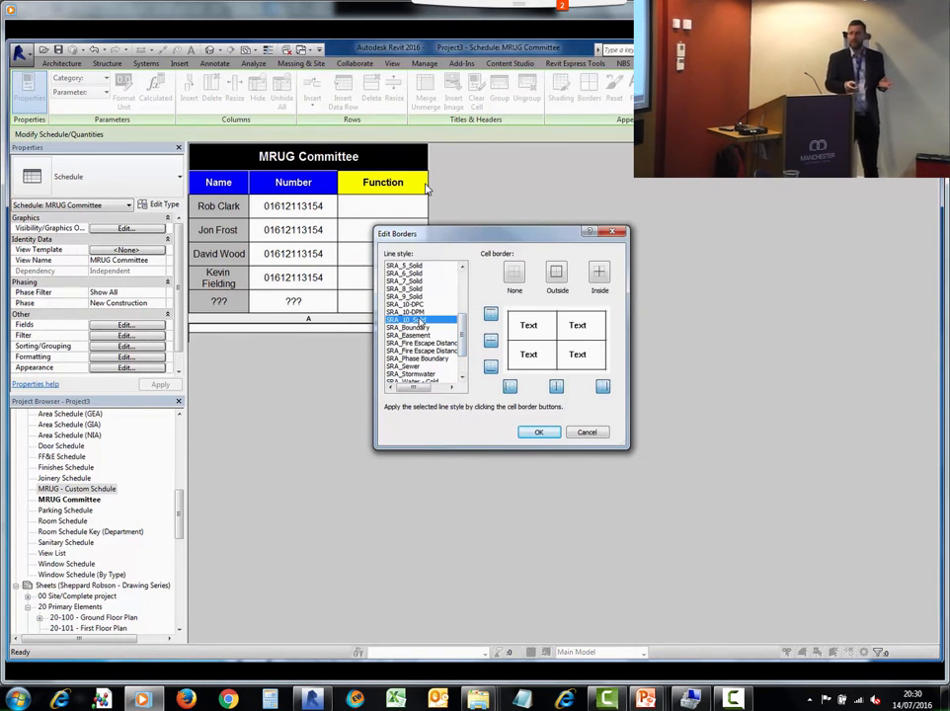
{"action": "left_click", "coordinate": [556, 277]}
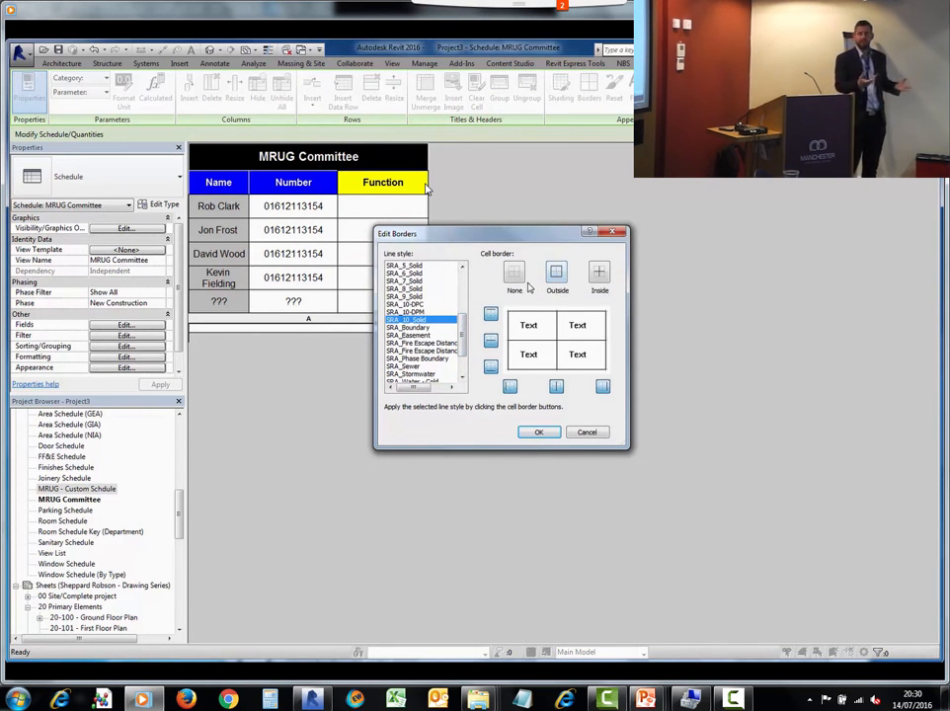
{"action": "left_click", "coordinate": [598, 273]}
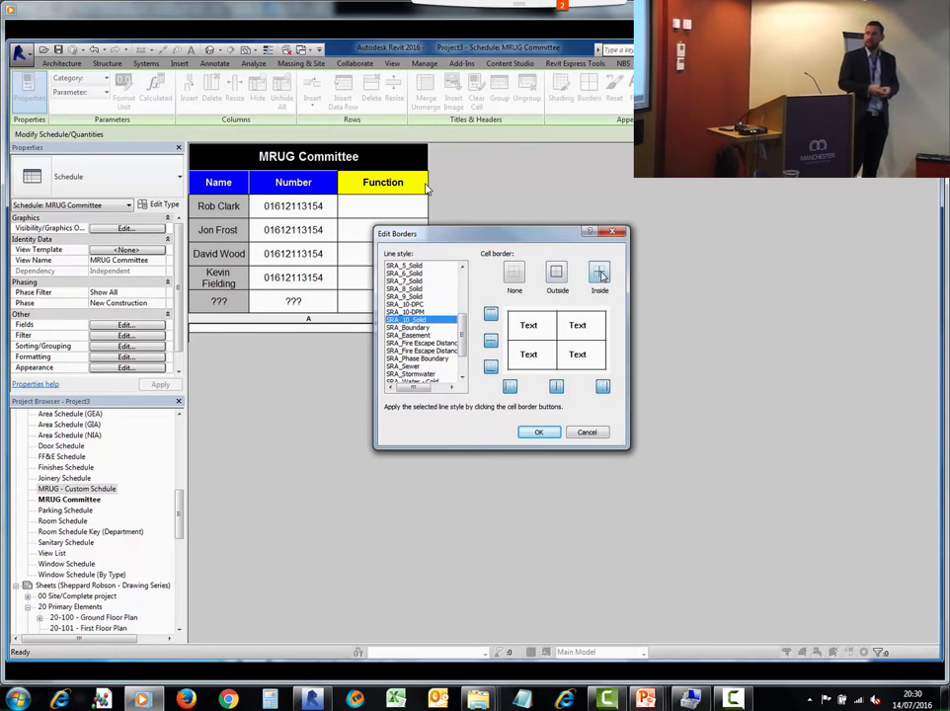
{"action": "left_click", "coordinate": [540, 434]}
{"action": "left_click", "coordinate": [377, 303]}
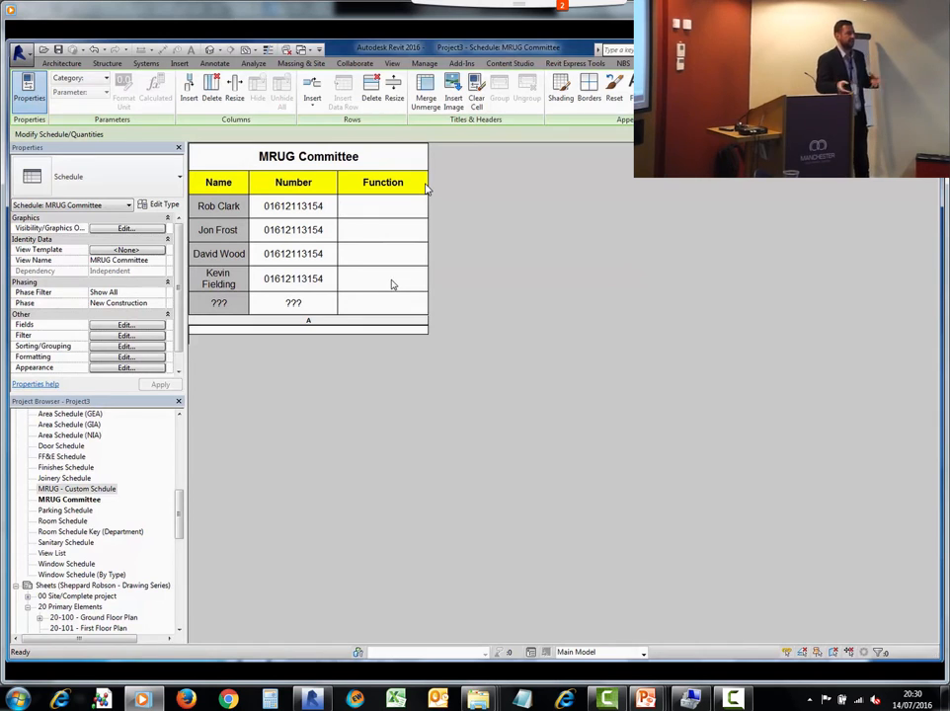
Step: Open sheet 20-100 - Ground Floor Plan and place the MRUG Committee schedule to the left of the MRUG Furniture Schedule, aligned with its top edge
{"action": "left_click", "coordinate": [77, 488]}
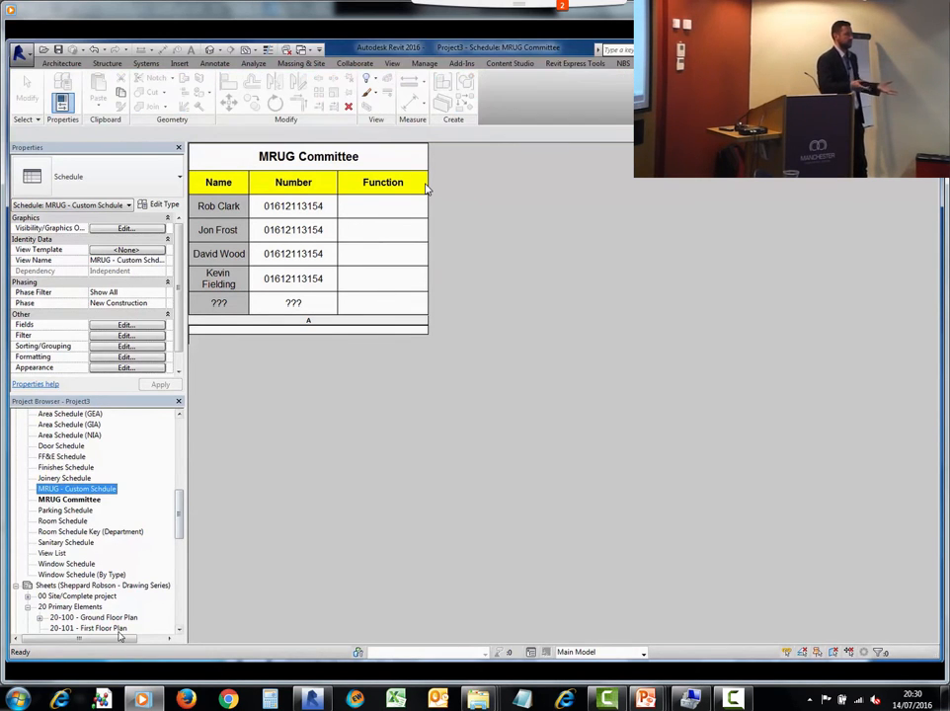
{"action": "double_click", "coordinate": [111, 618]}
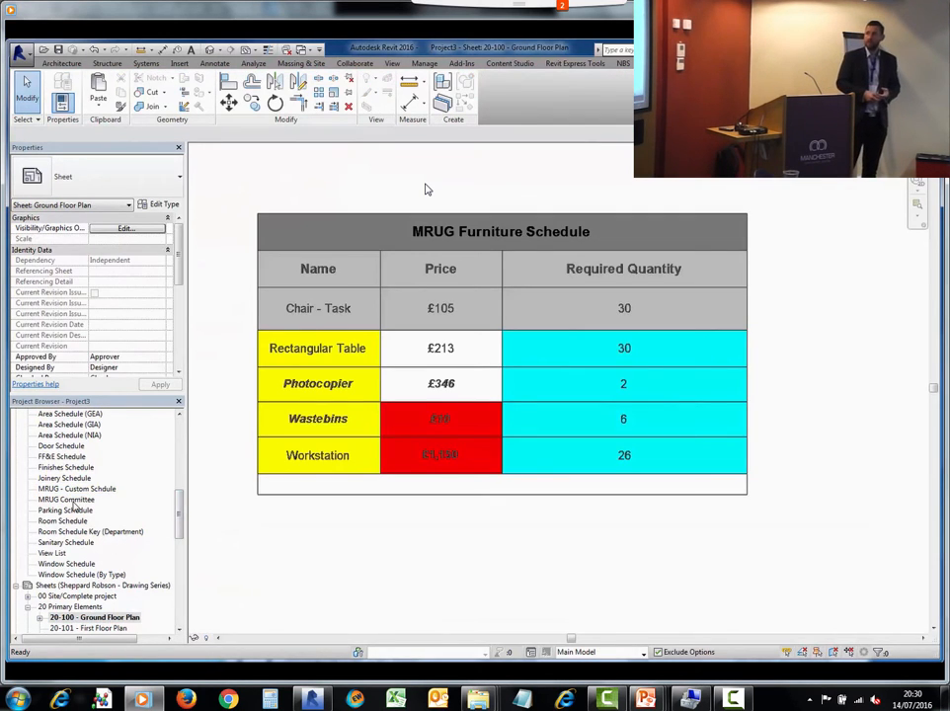
{"action": "scroll", "coordinate": [386, 556], "scroll_direction": "down", "scroll_amount": 4}
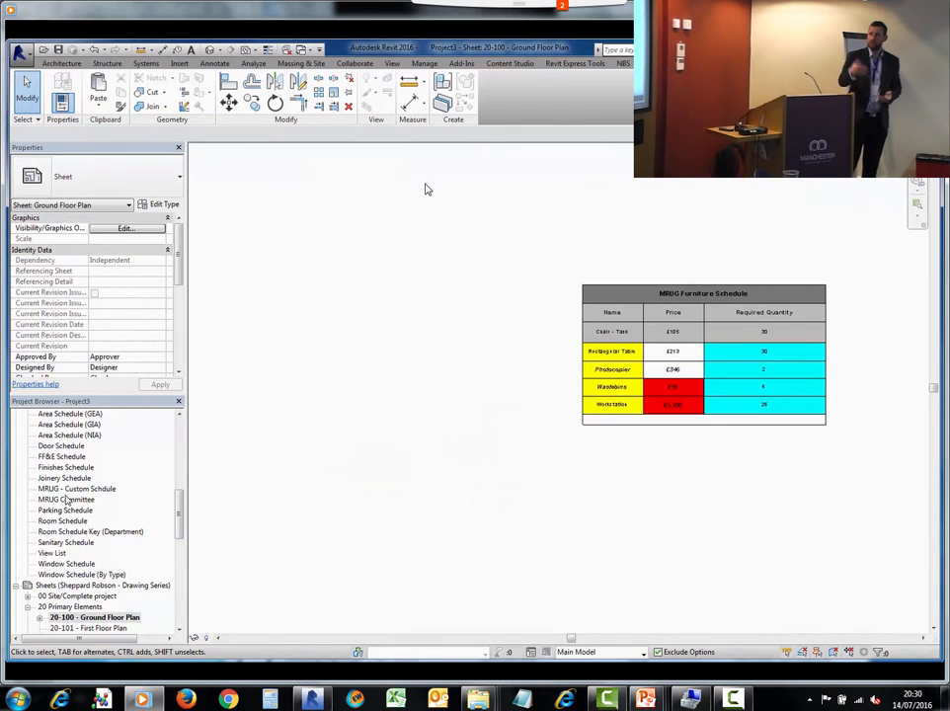
{"action": "left_click_drag", "start_coordinate": [69, 500], "coordinate": [456, 373]}
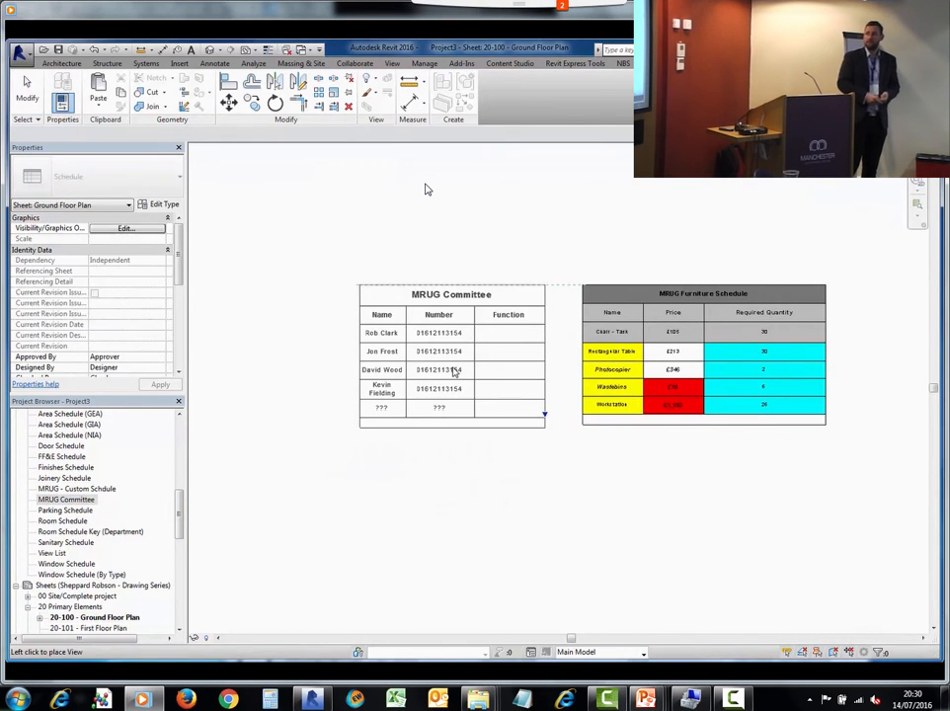
{"action": "left_click", "coordinate": [454, 371]}
{"action": "left_click", "coordinate": [475, 549]}
{"action": "scroll", "coordinate": [471, 490], "scroll_direction": "up", "scroll_amount": 5}
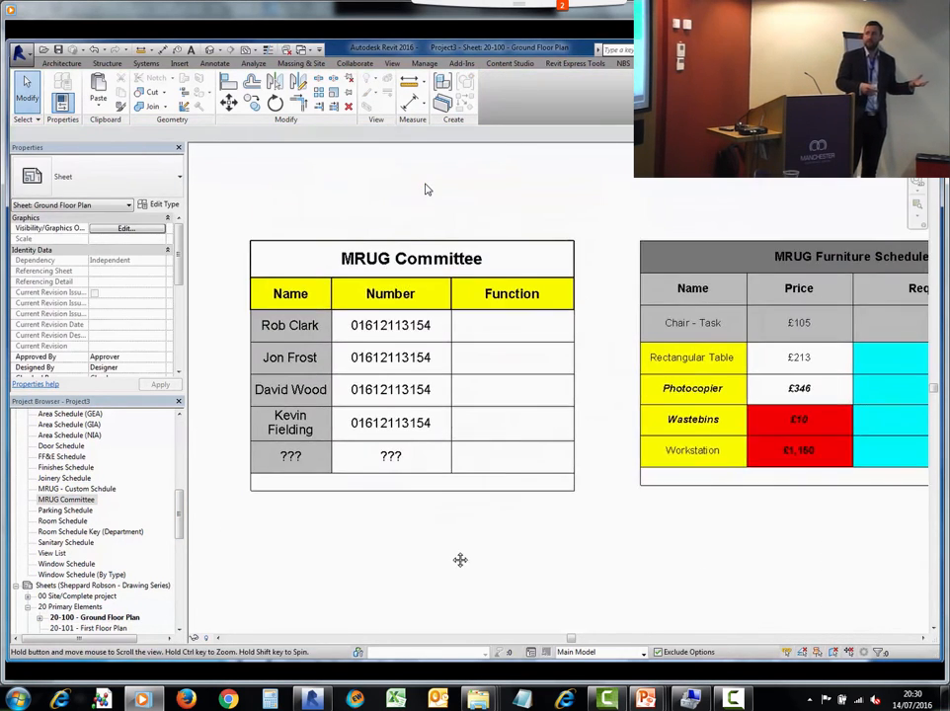
{"action": "middle_click_drag", "start_coordinate": [434, 545], "coordinate": [443, 551]}
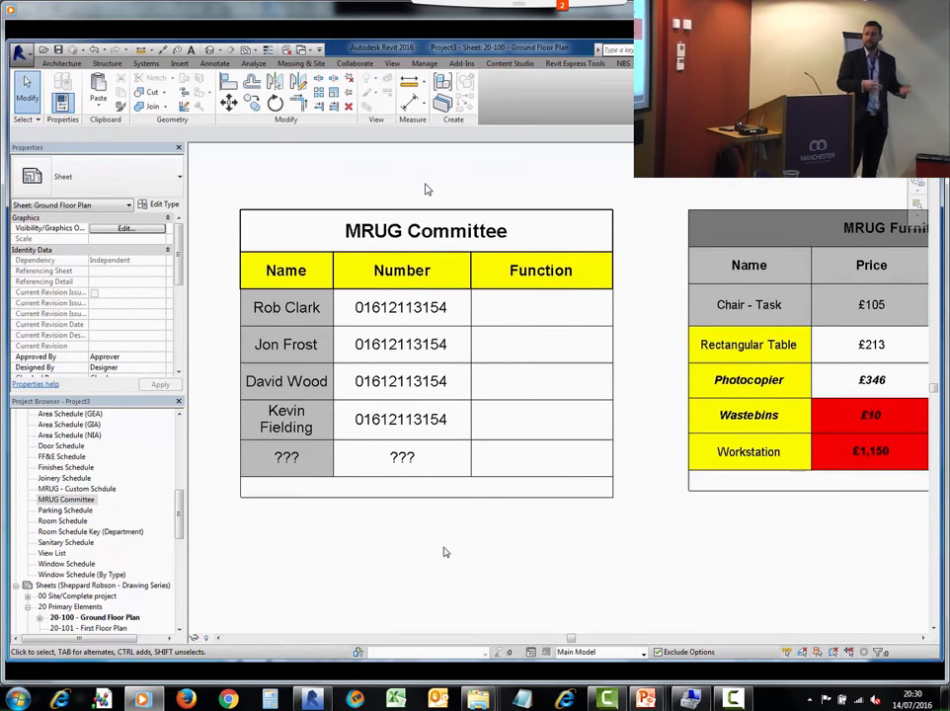
{"action": "scroll", "coordinate": [444, 552], "scroll_direction": "down", "scroll_amount": 1}
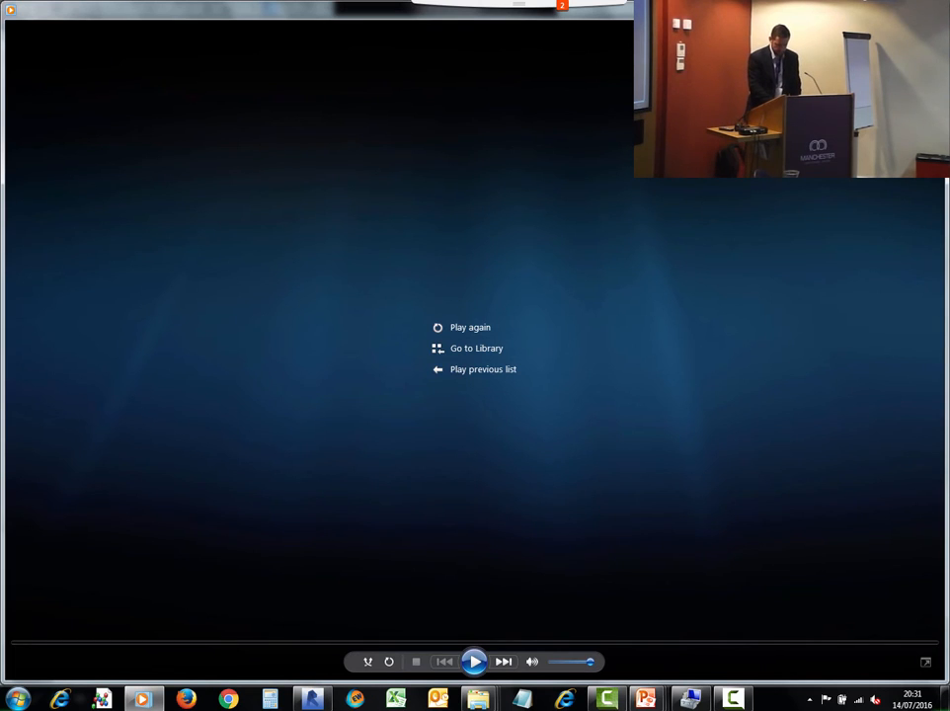
Step: Close the media player and try to open RoundingLengths.mp4 from the Videos folder
{"action": "key", "text": "alt+F4"}
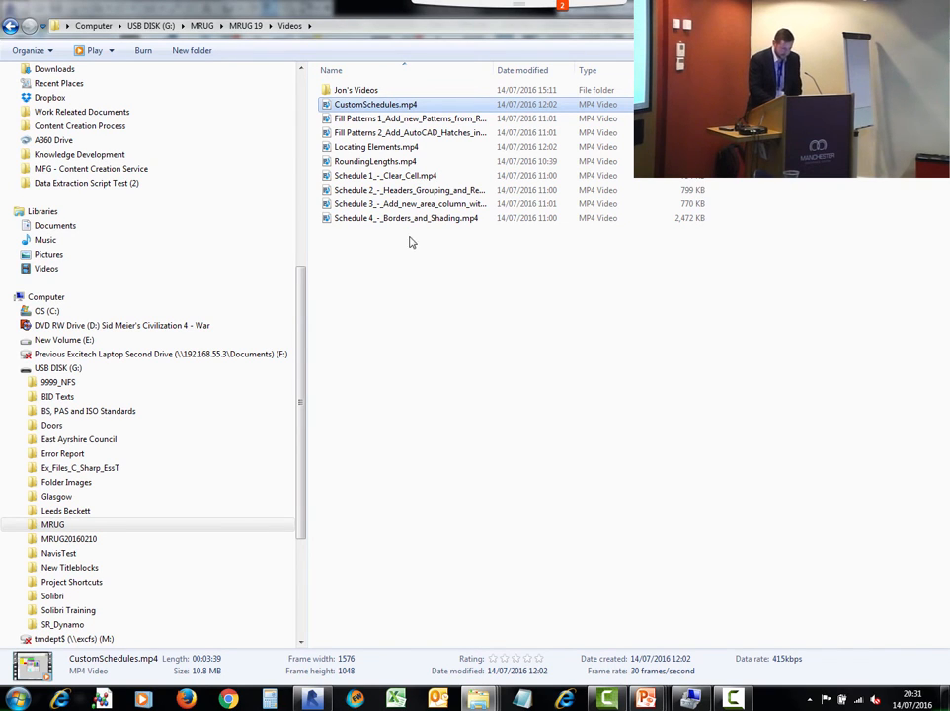
{"action": "double_click", "coordinate": [366, 161]}
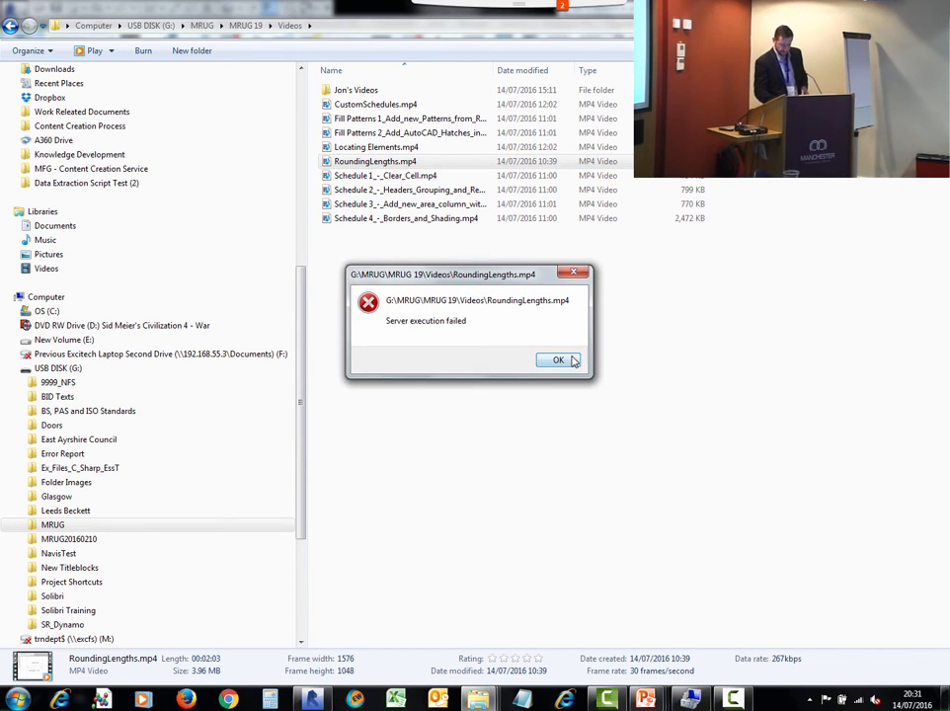
{"action": "left_click", "coordinate": [559, 358]}
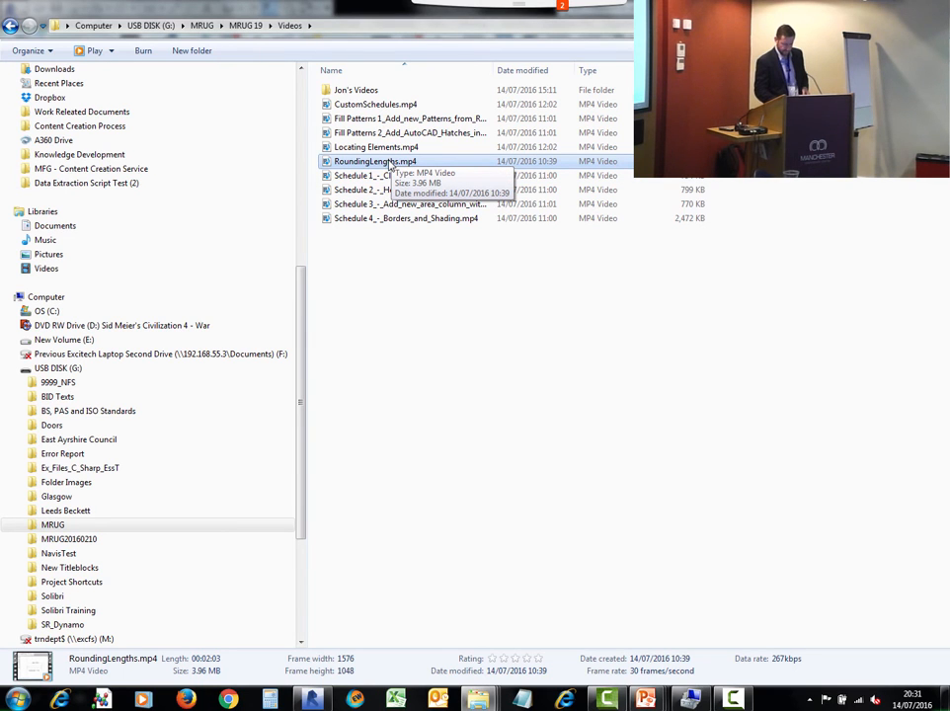
Step: Open RoundingLengths.mp4 and apply the formula rounddown(Length / 1 mm) * 1 mm to the Rounded Length parameter
{"action": "double_click", "coordinate": [375, 161]}
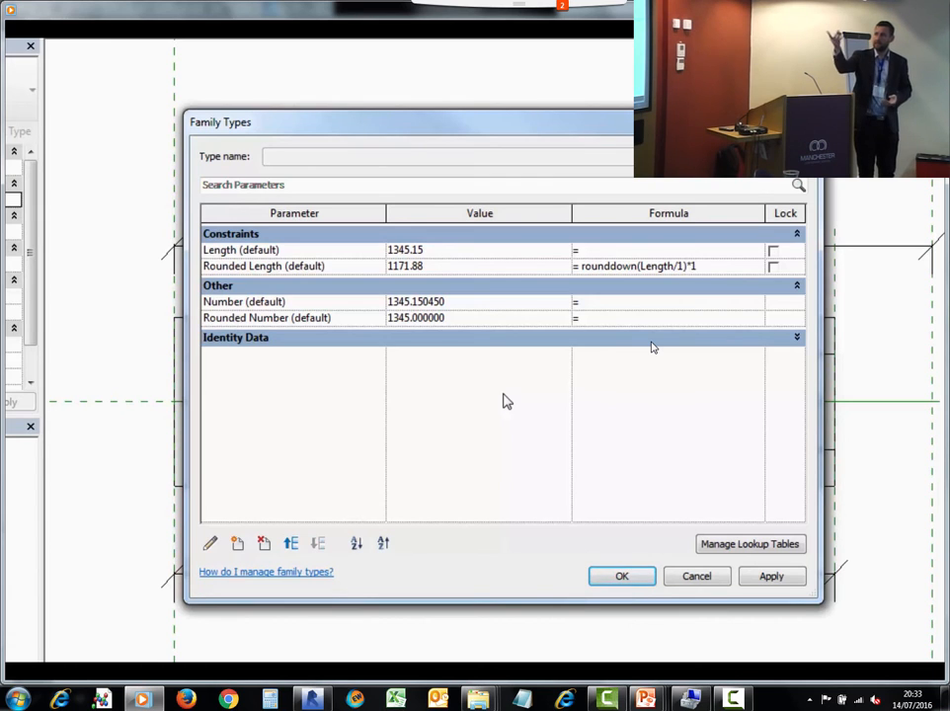
{"action": "key", "text": "Tab"}
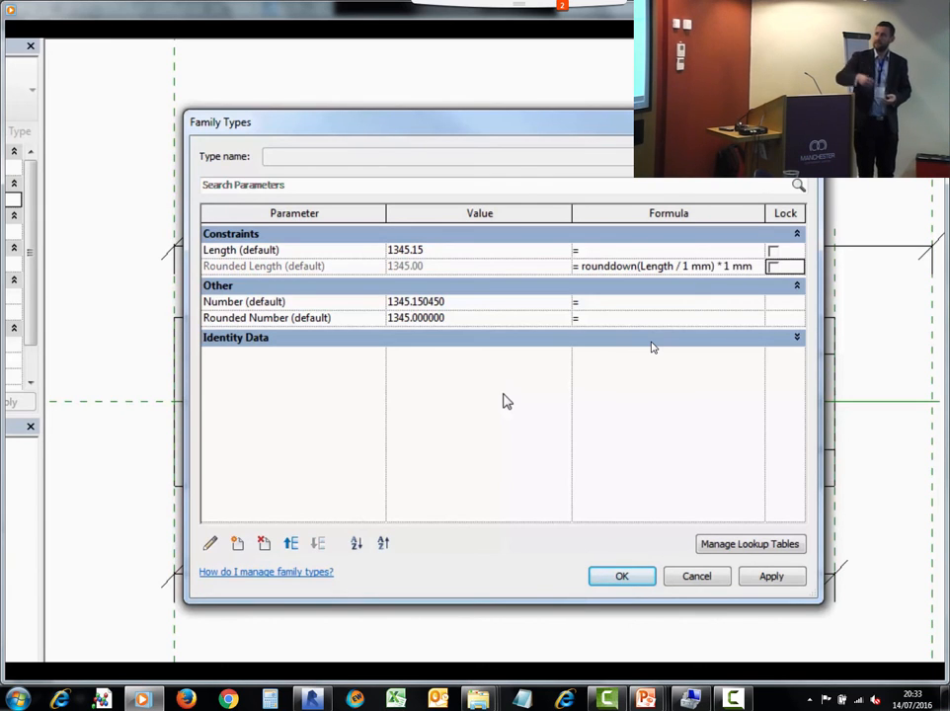
Step: Narrow the Value column and adjust the Formula column width in the Family Types table so the full formula fits
{"action": "left_click", "coordinate": [625, 306]}
{"action": "left_click_drag", "start_coordinate": [570, 221], "coordinate": [515, 213]}
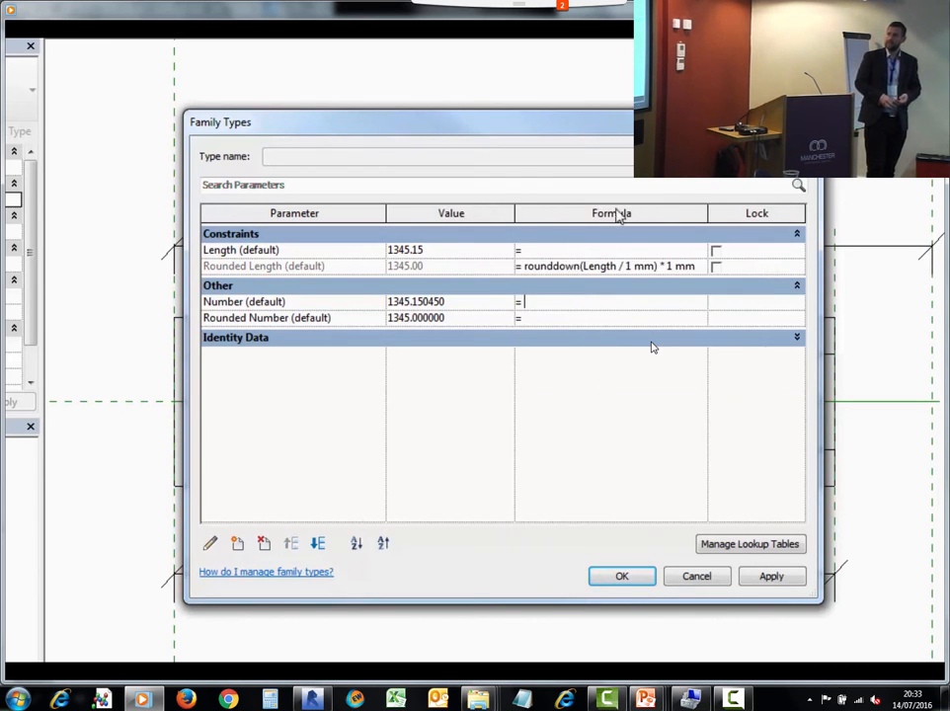
{"action": "left_click_drag", "start_coordinate": [711, 212], "coordinate": [742, 212]}
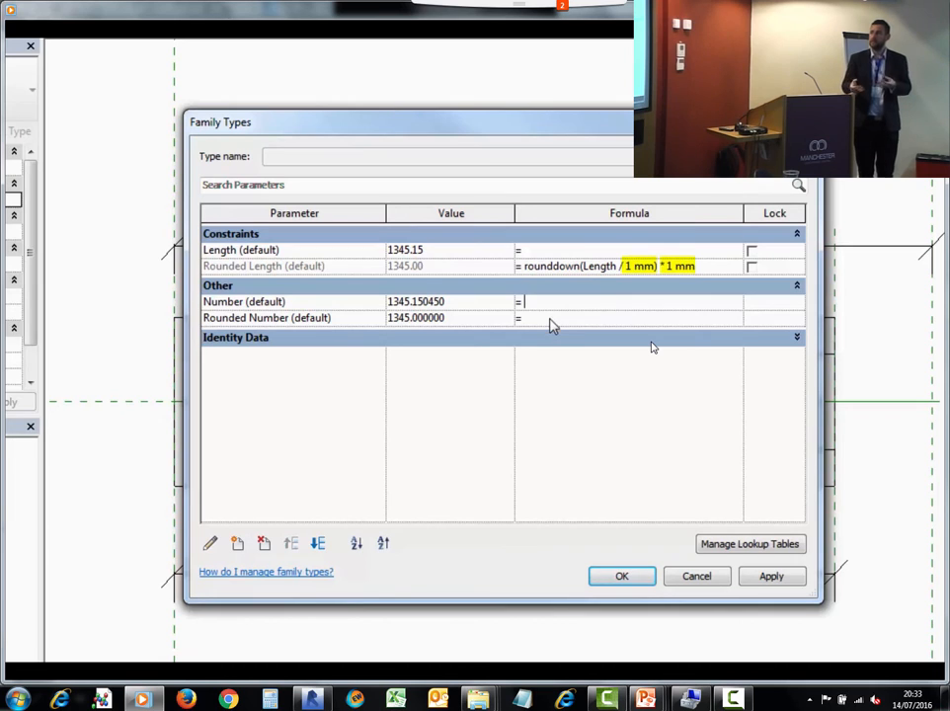
Step: Change the Rounded Length formula to rounddown(Length / 50 mm) * 50 mm so it rounds in 50 mm increments
{"action": "left_click", "coordinate": [549, 318]}
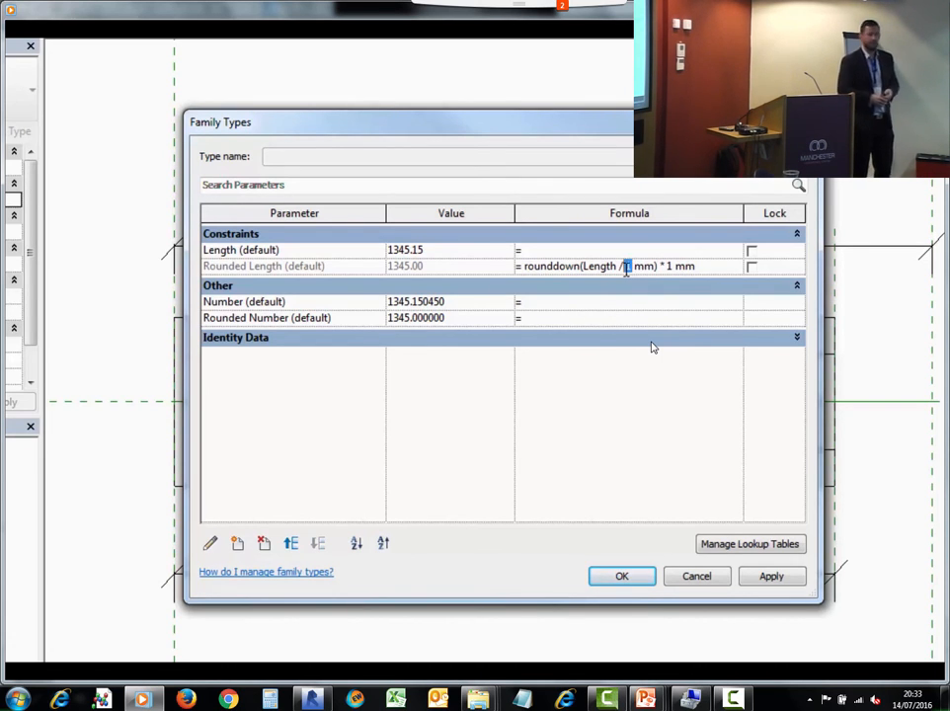
{"action": "type", "text": "50"}
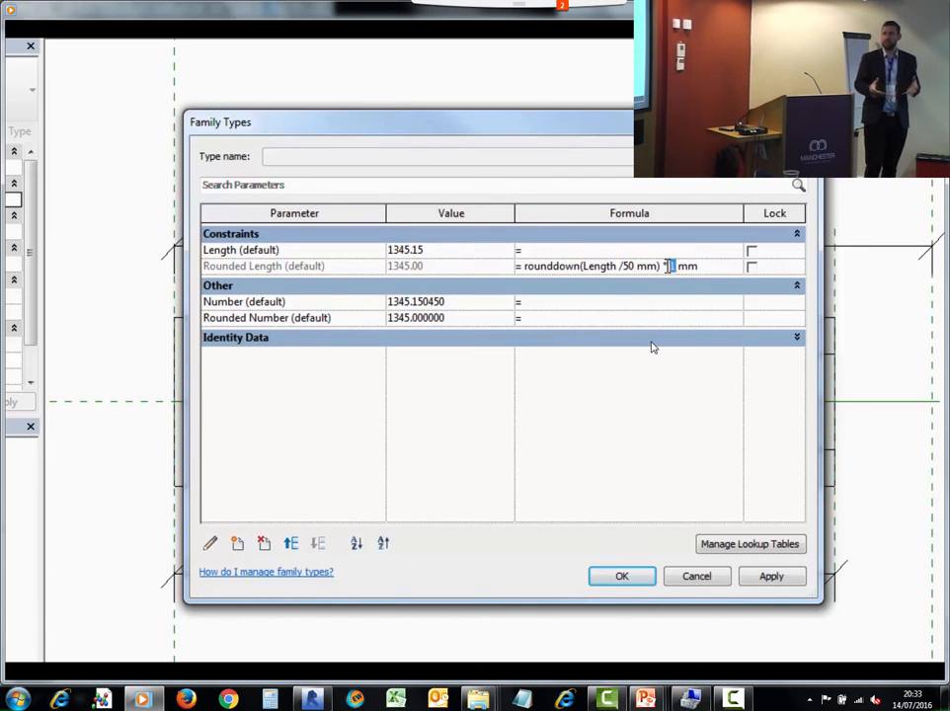
{"action": "type", "text": "50"}
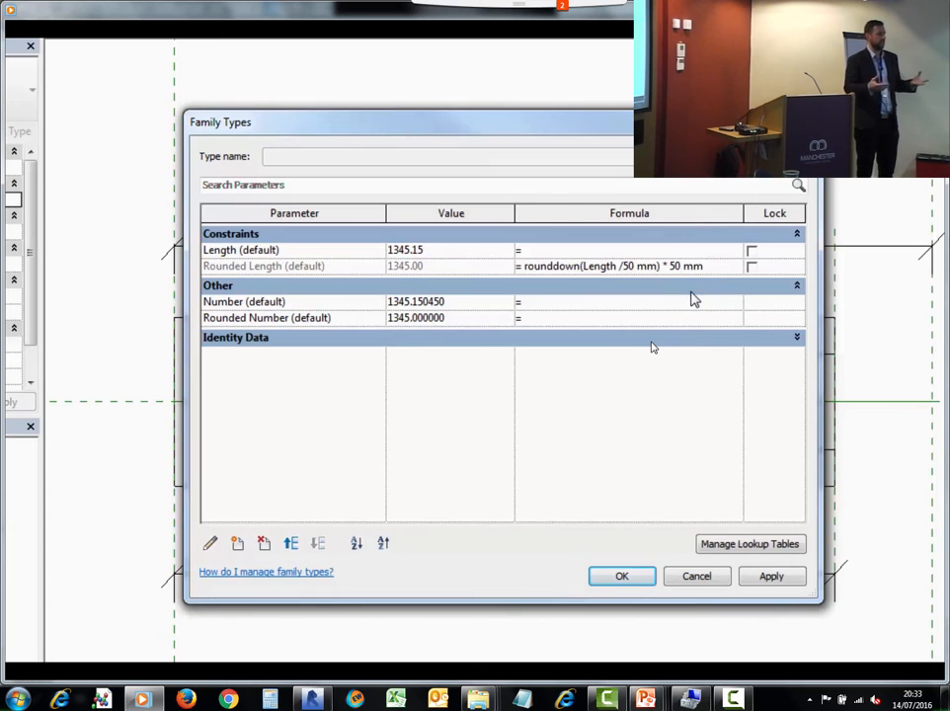
{"action": "key", "text": "Tab"}
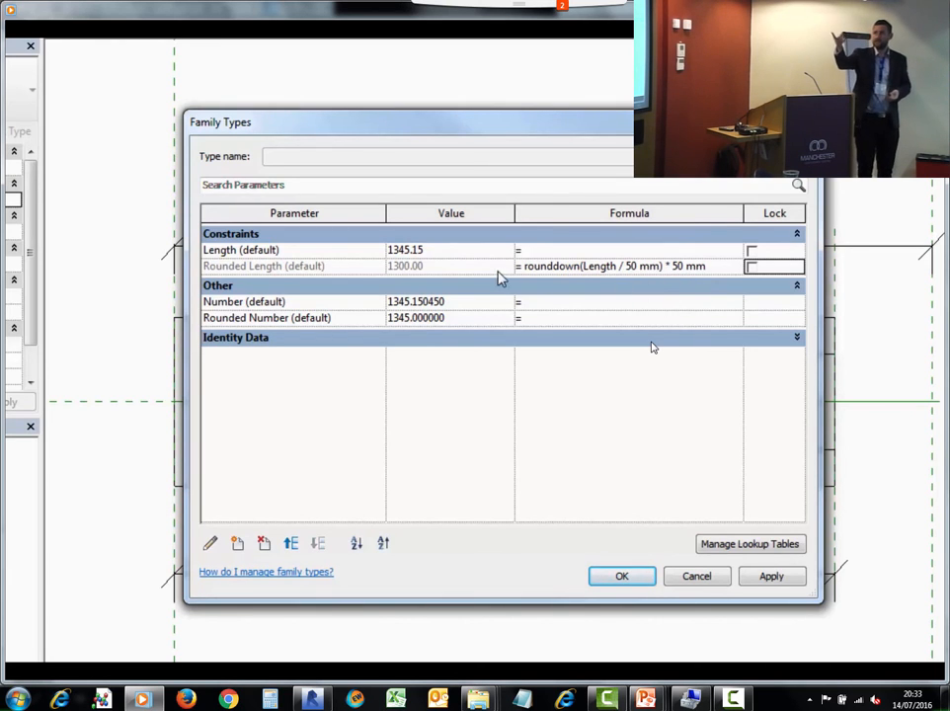
Step: Replace the rounding function in the Rounded Length formula so it reads roundup(Length / 50 mm) * 50 mm
{"action": "left_click", "coordinate": [581, 266]}
{"action": "left_click_drag", "start_coordinate": [582, 265], "coordinate": [549, 264]}
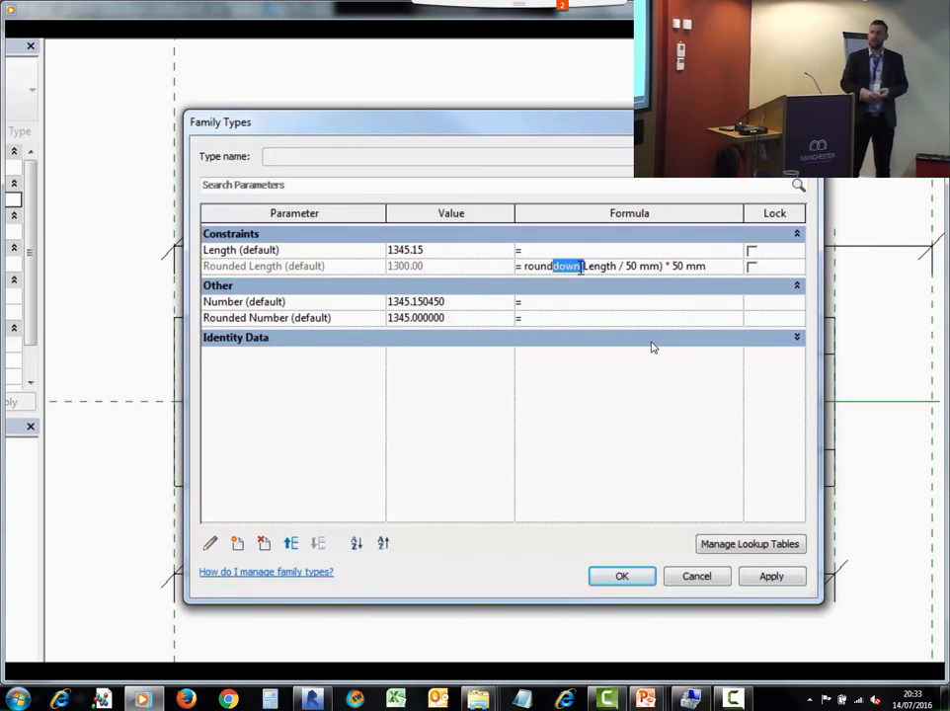
{"action": "type", "text": "up("}
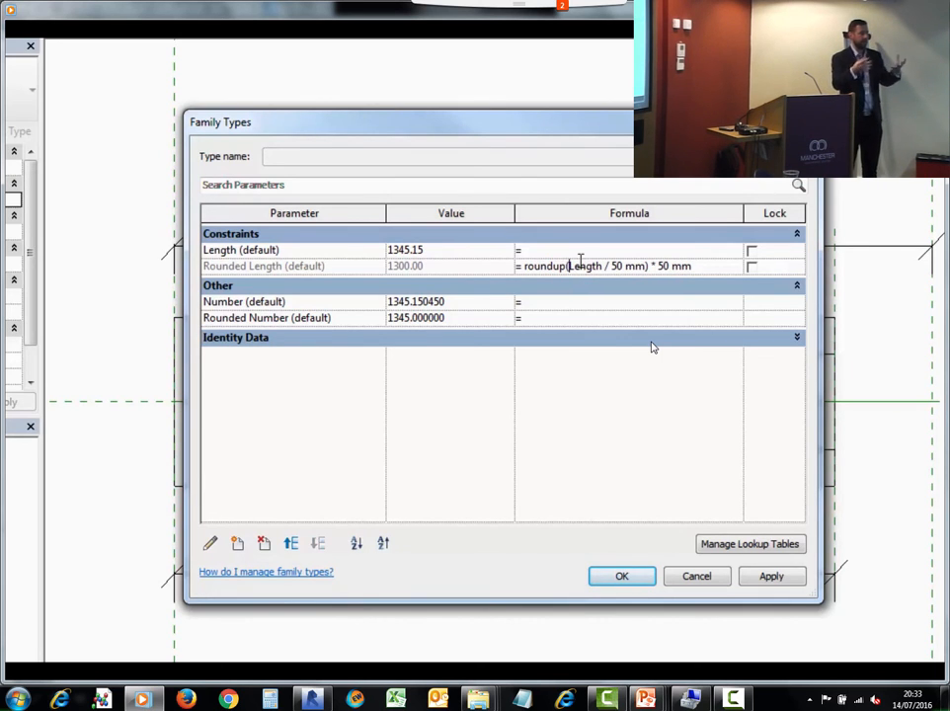
{"action": "left_click", "coordinate": [573, 317]}
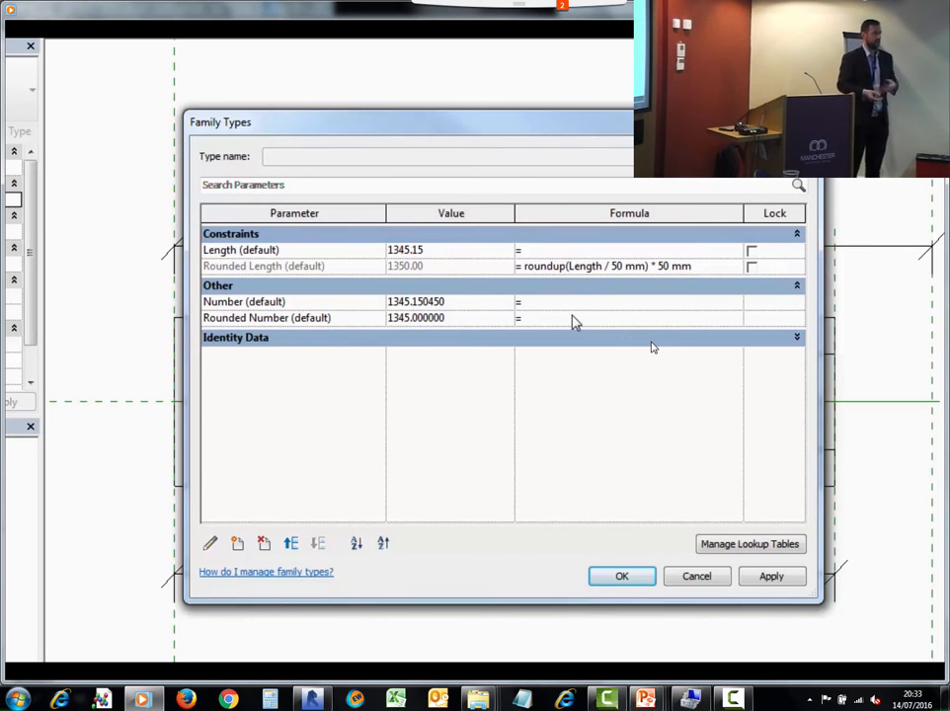
Step: Set the Length parameter's value to 1215 and accept the family type changes
{"action": "left_click", "coordinate": [471, 256]}
{"action": "type", "text": "12"}
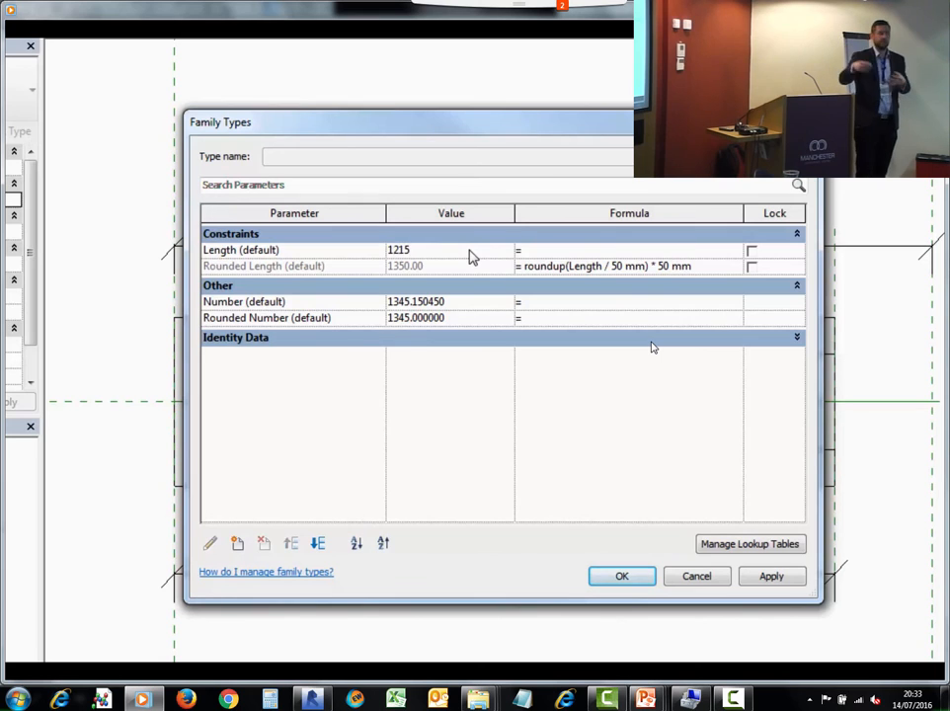
{"action": "key", "text": "Tab"}
{"action": "left_click", "coordinate": [471, 256]}
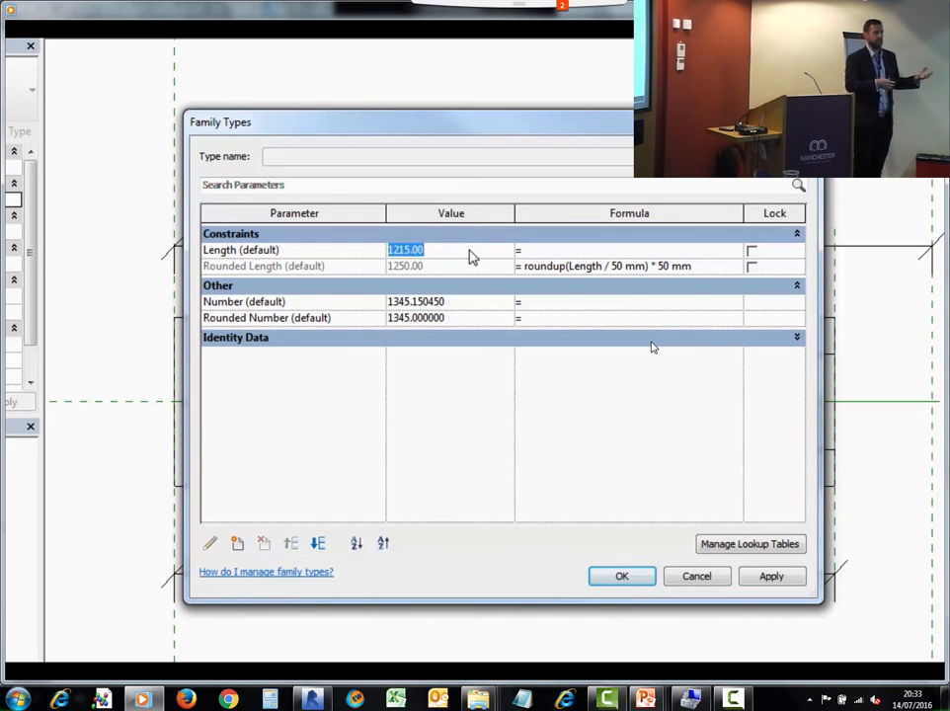
{"action": "left_click", "coordinate": [709, 269]}
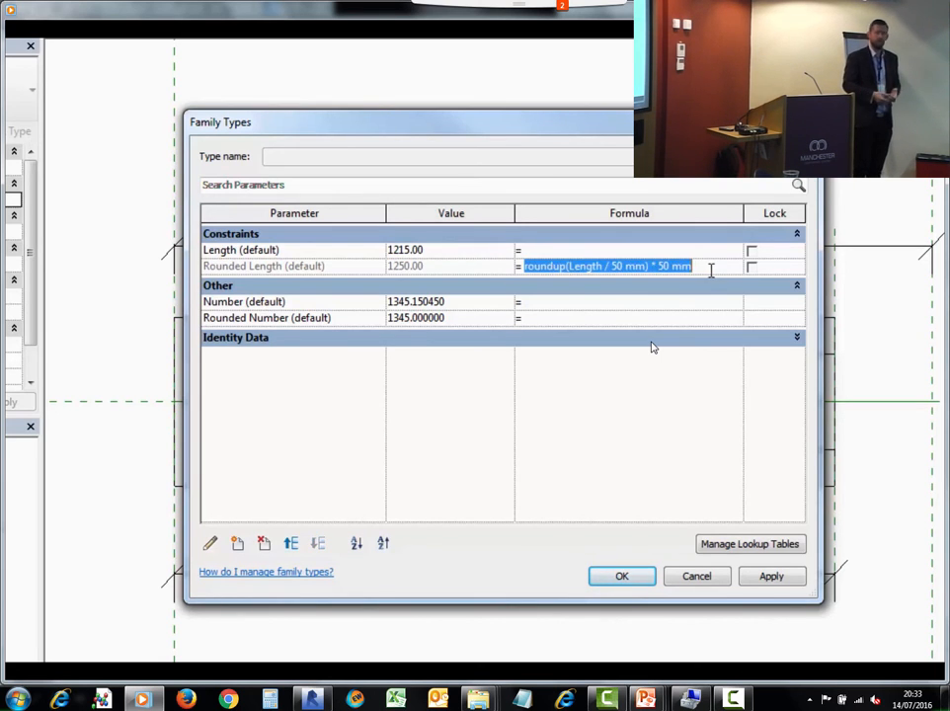
{"action": "left_click", "coordinate": [711, 269]}
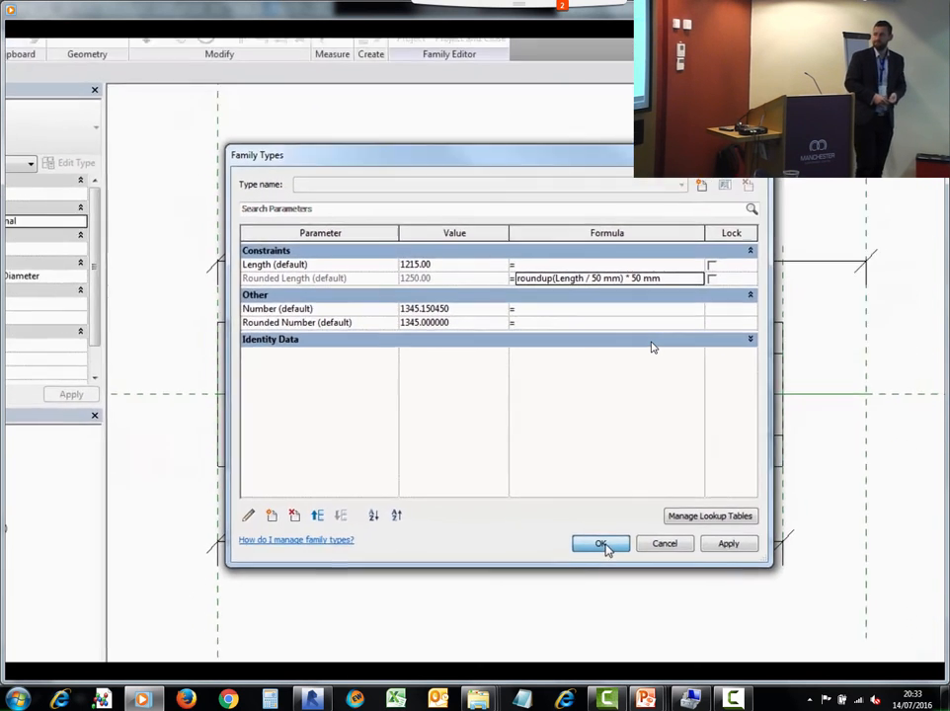
{"action": "left_click", "coordinate": [624, 579]}
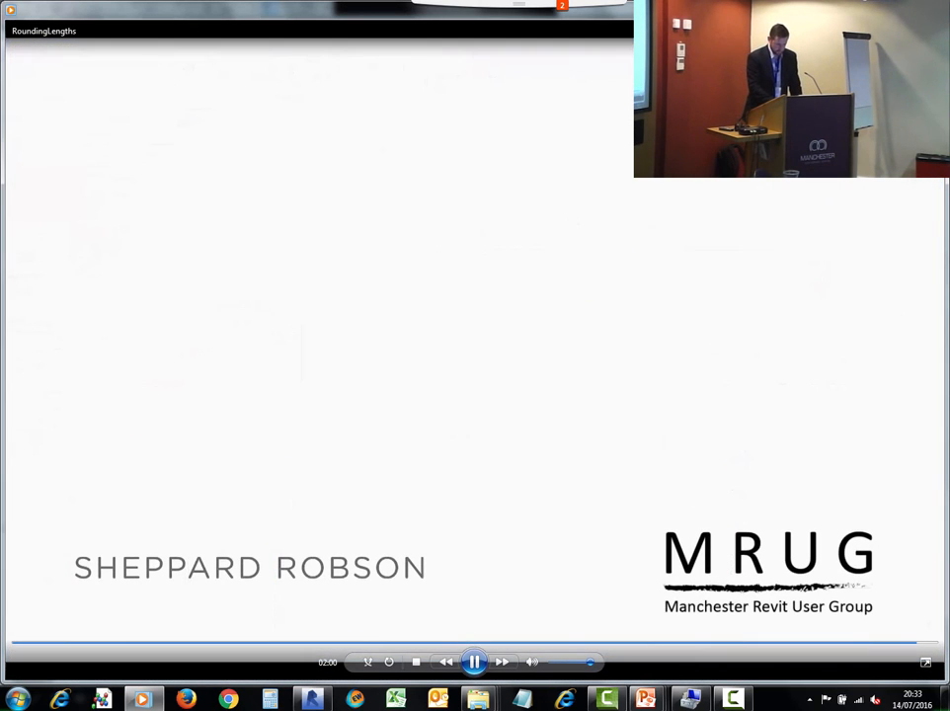
Step: Close the RoundingLengths video and open Locating Elements.mp4 from the Videos folder
{"action": "key", "text": "alt+F4"}
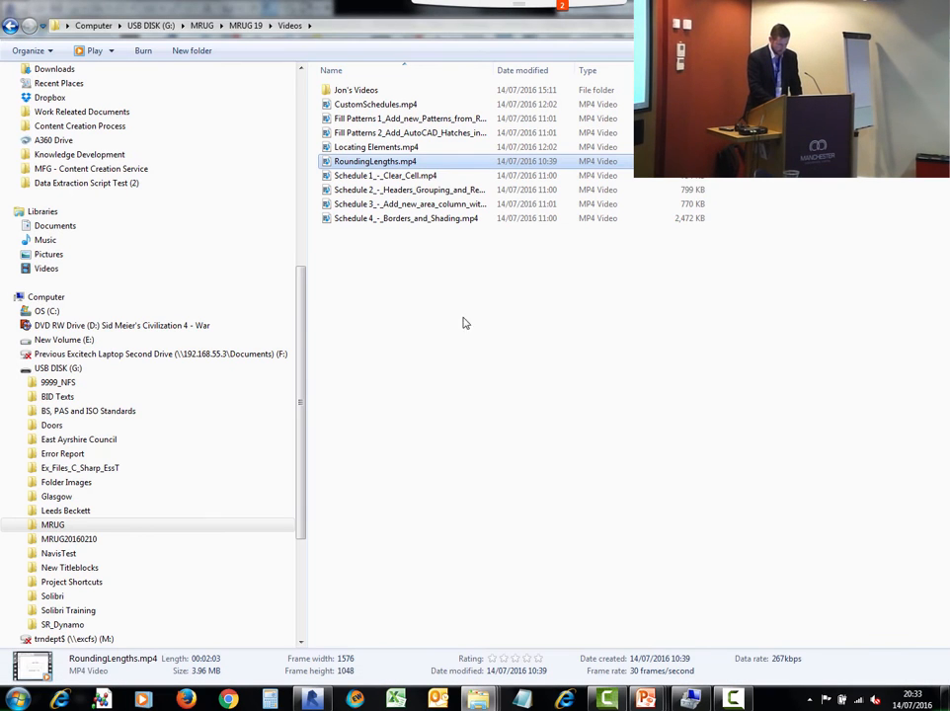
{"action": "left_click", "coordinate": [399, 269]}
{"action": "double_click", "coordinate": [387, 148]}
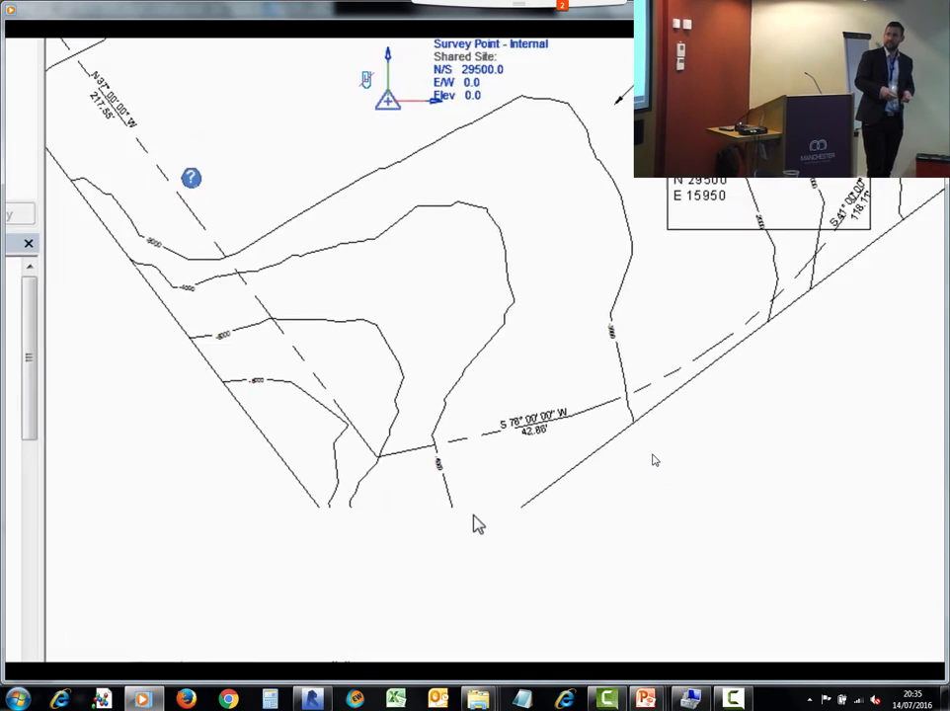
Step: Set the survey point's E/W coordinate to 15950 to match the easting in the tree coordinates note
{"action": "left_click", "coordinate": [393, 288]}
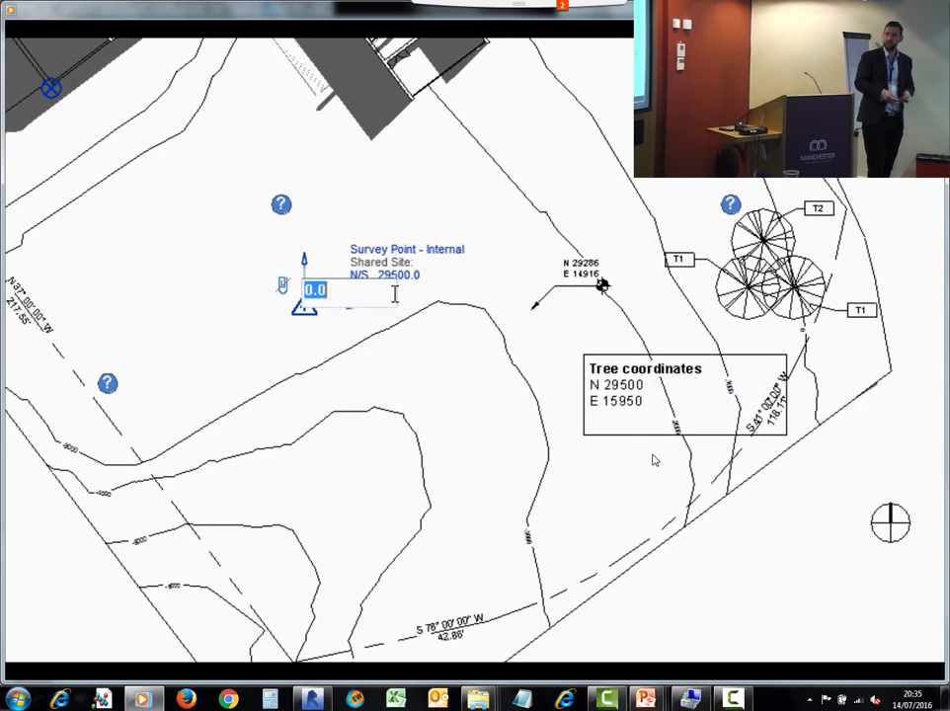
{"action": "type", "text": "15950"}
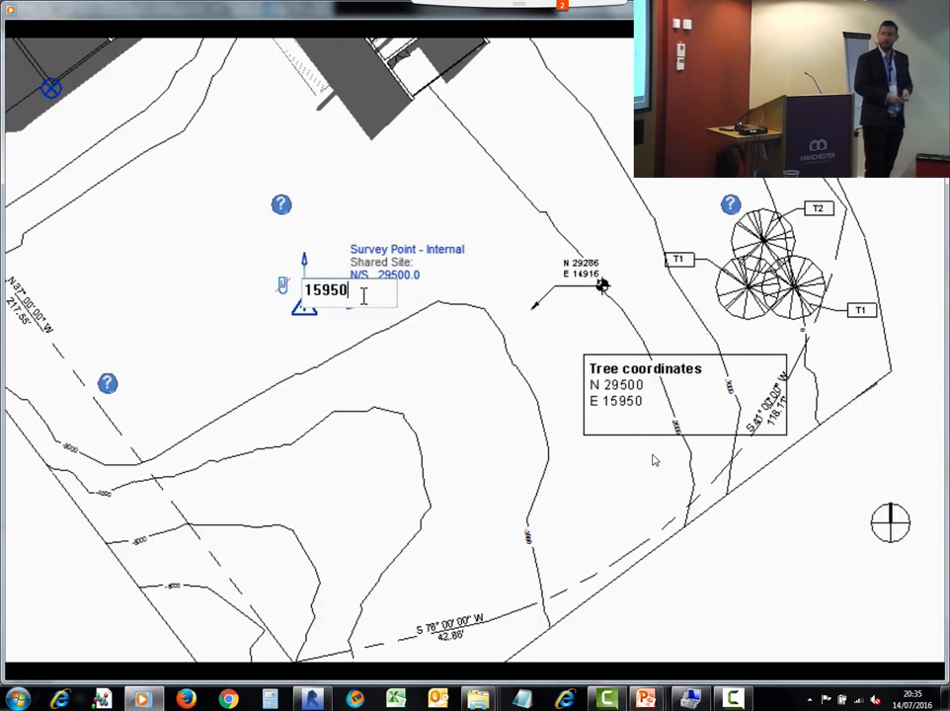
{"action": "key", "text": "Return"}
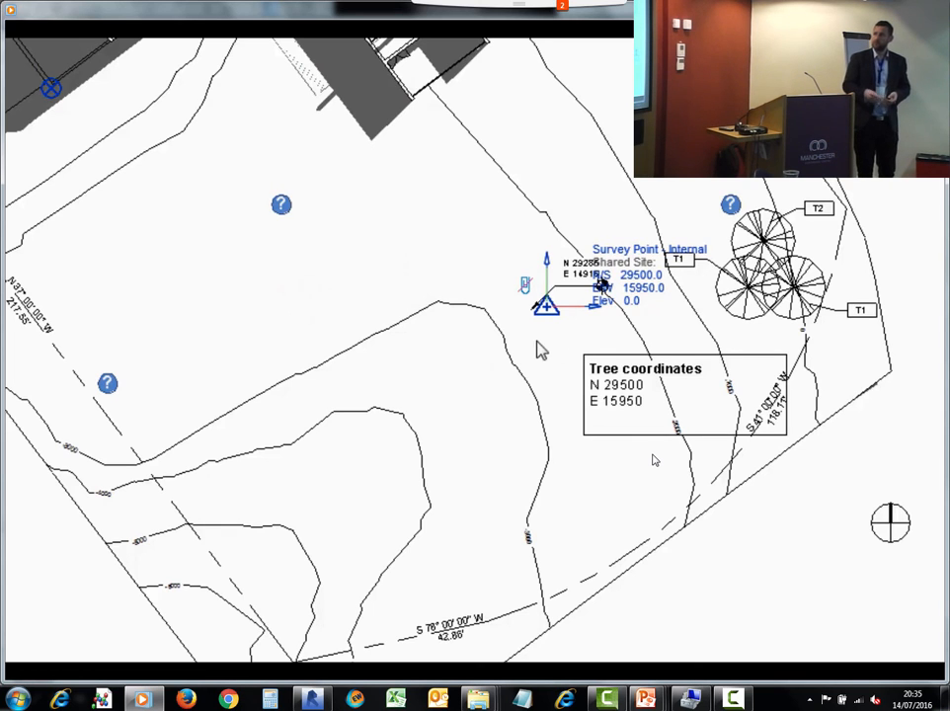